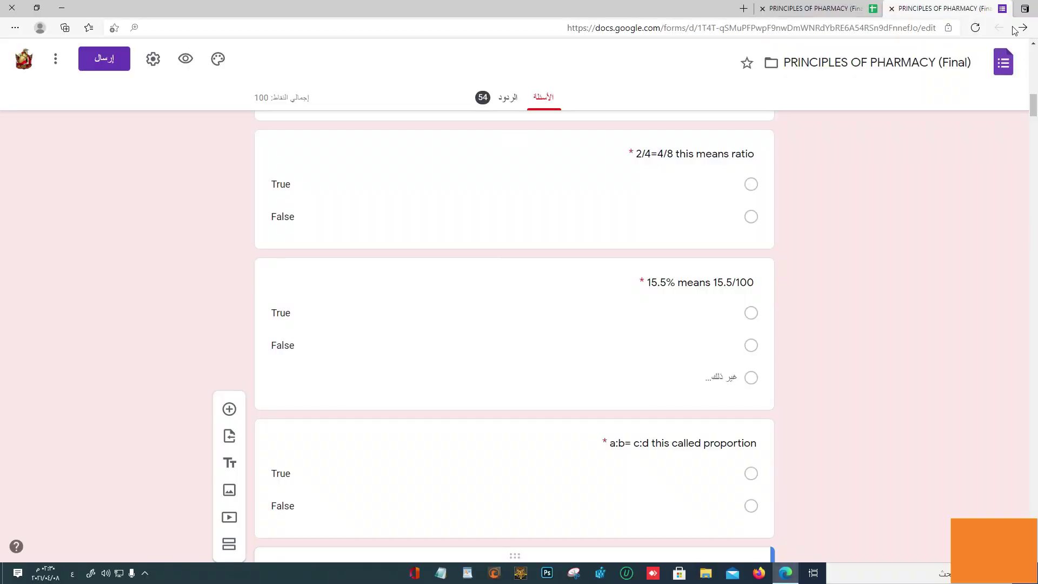
Open the first Chapter 1 question, "2/4=4/8 this means ratio", and examine its fractions, wording and marked answer
scroll(1033, 117, "up", 3)
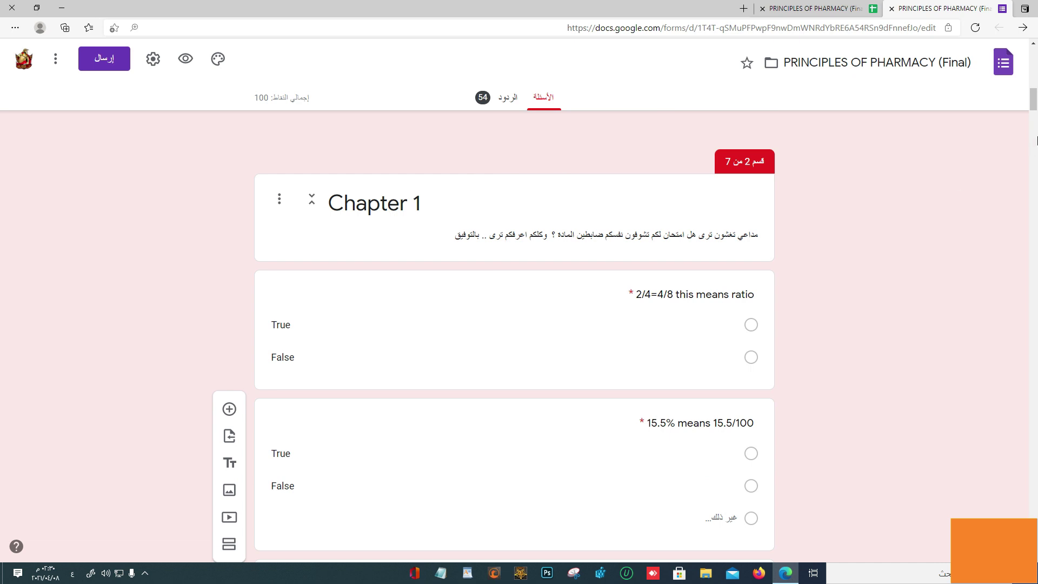
scroll(1033, 100, "down", 1)
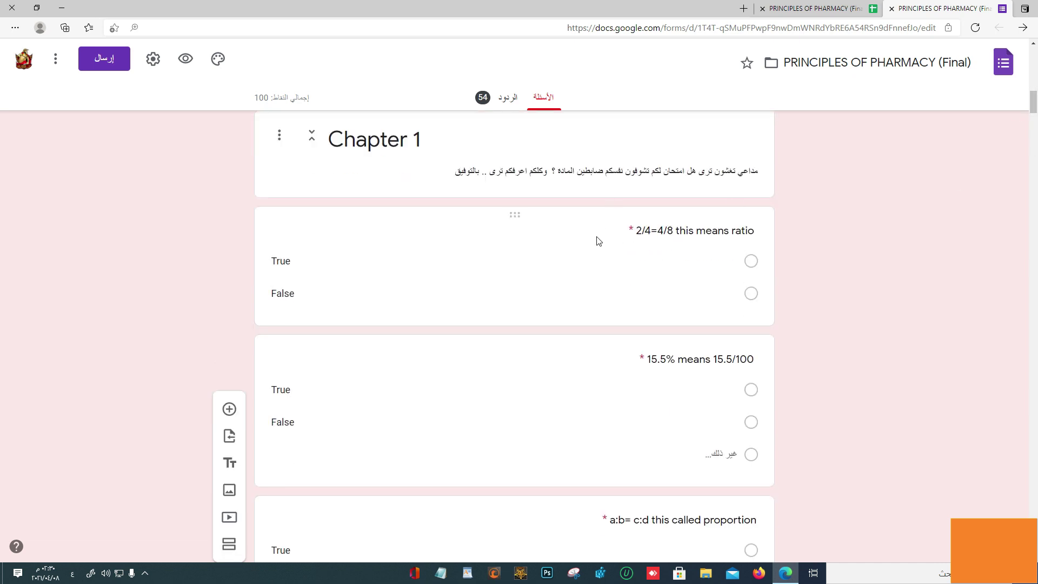
left_click(642, 231)
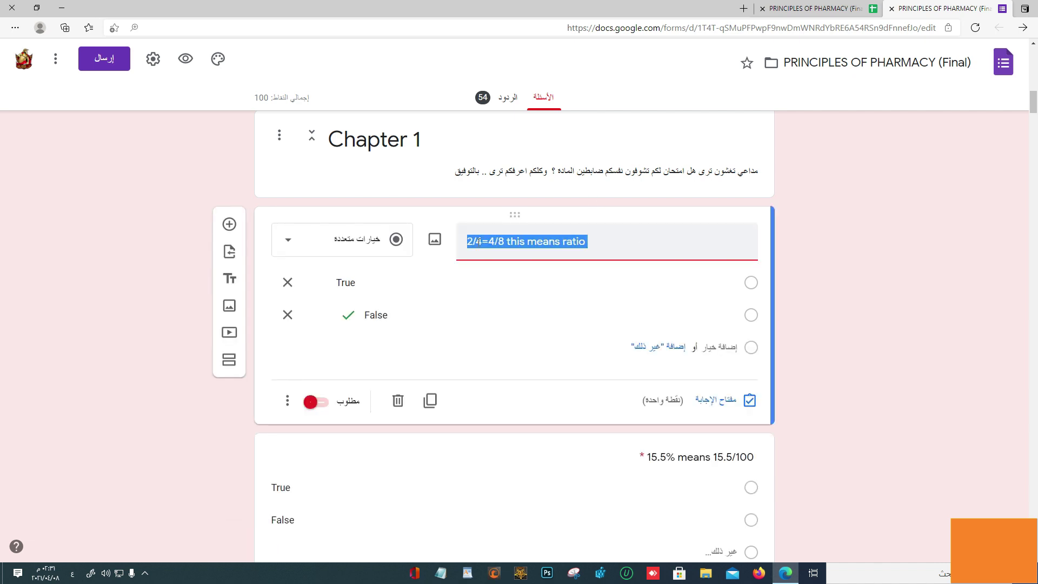
mouse_move(472, 234)
left_mouse_down()
mouse_move(466, 241)
mouse_move(483, 241)
left_mouse_up()
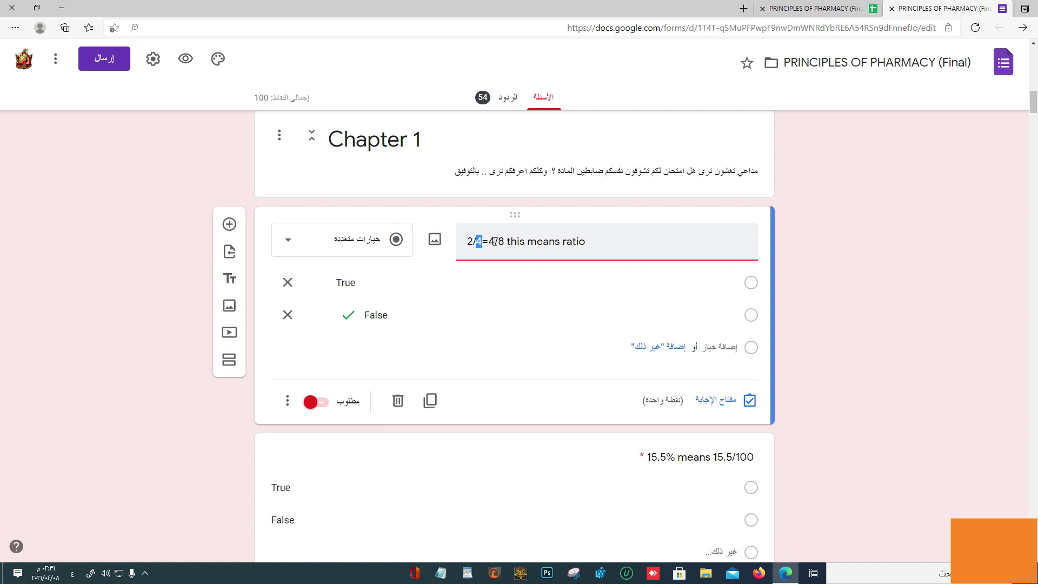
left_click(495, 241)
left_click_drag(506, 242, 467, 241)
left_click(513, 241)
left_click(520, 241)
left_click(604, 240)
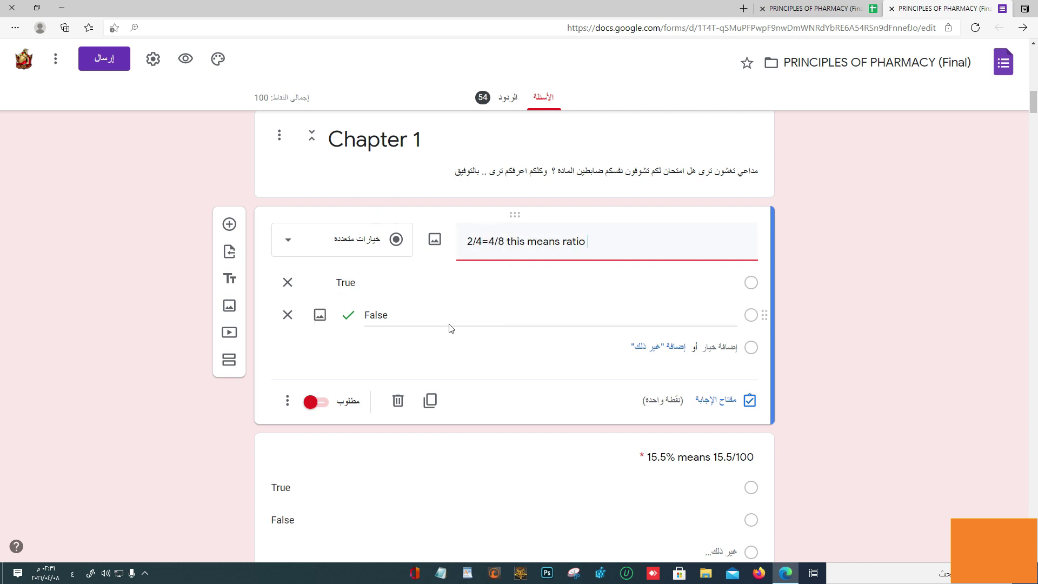
left_click_drag(566, 241, 603, 241)
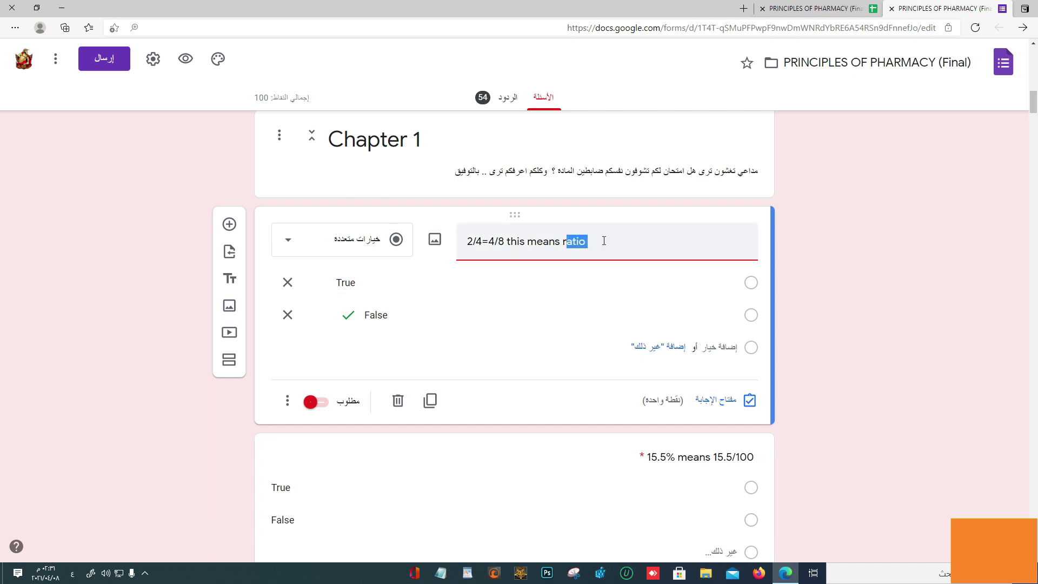
left_click(568, 251)
left_click(473, 243)
left_click(483, 241)
key("shift+End")
left_click(495, 238)
Open the "15.5% means 15.5/100" question and examine its wording and answer key
left_click_drag(1033, 109, 1034, 123)
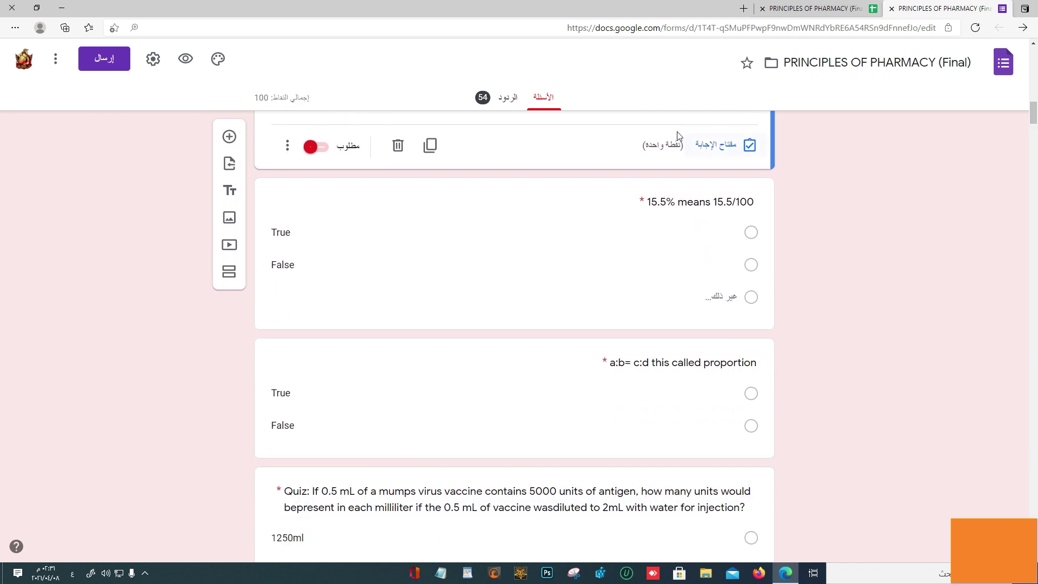
left_click(657, 228)
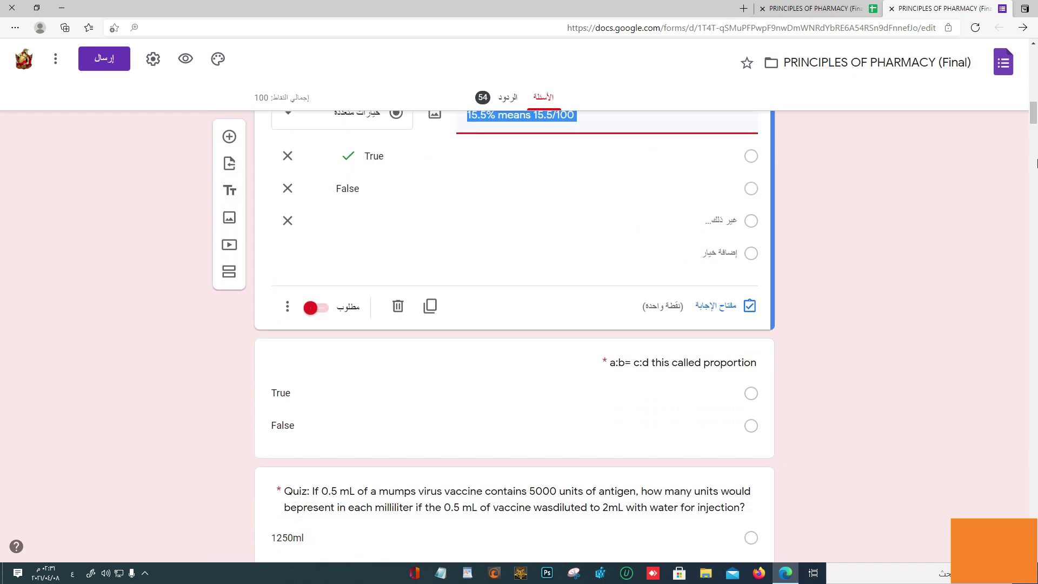
left_click_drag(1034, 111, 1033, 110)
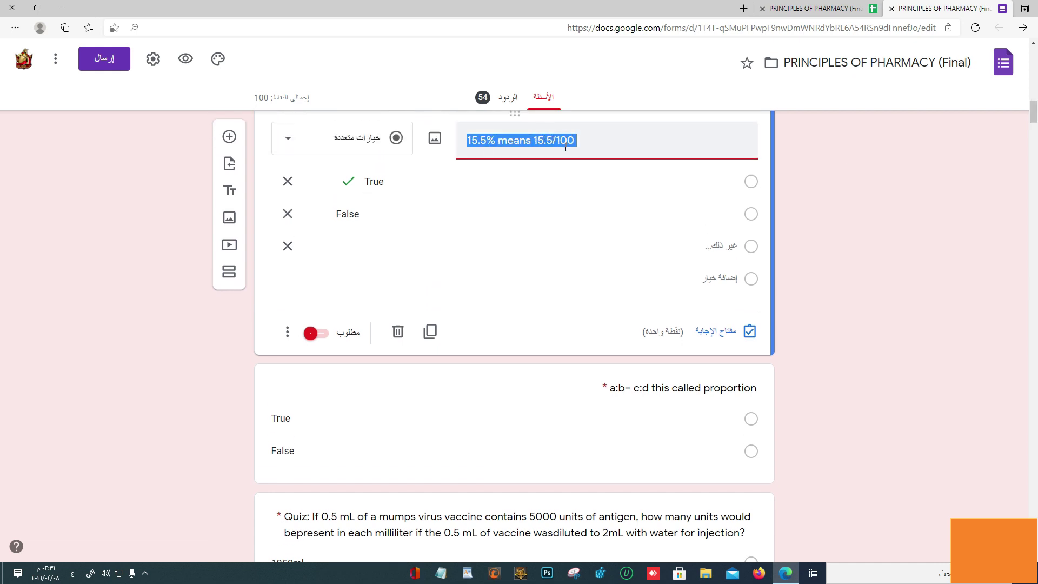
left_click(486, 140)
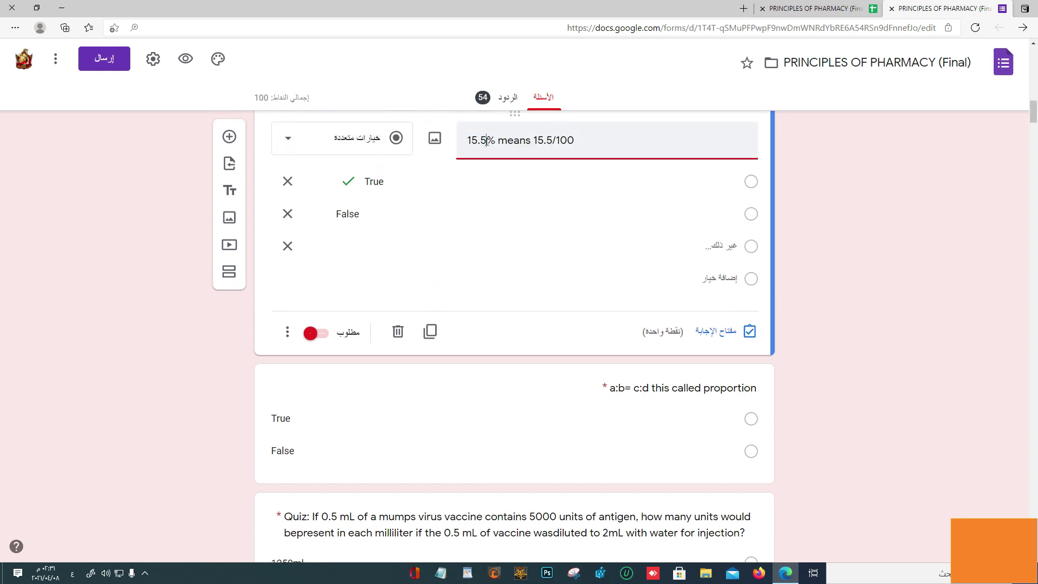
Open the "a:b= c:d this called proportion" question and examine both ratios, the equals sign, the term "proportion" and the marked answer
mouse_move(1033, 113)
left_mouse_down()
mouse_move(1034, 132)
mouse_move(1034, 122)
left_mouse_up()
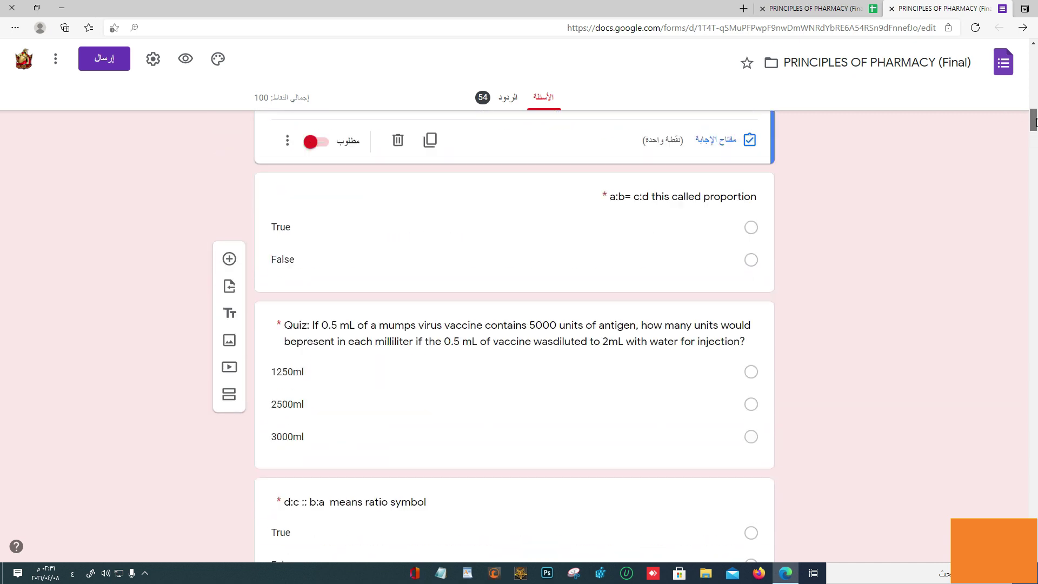
left_click(722, 179)
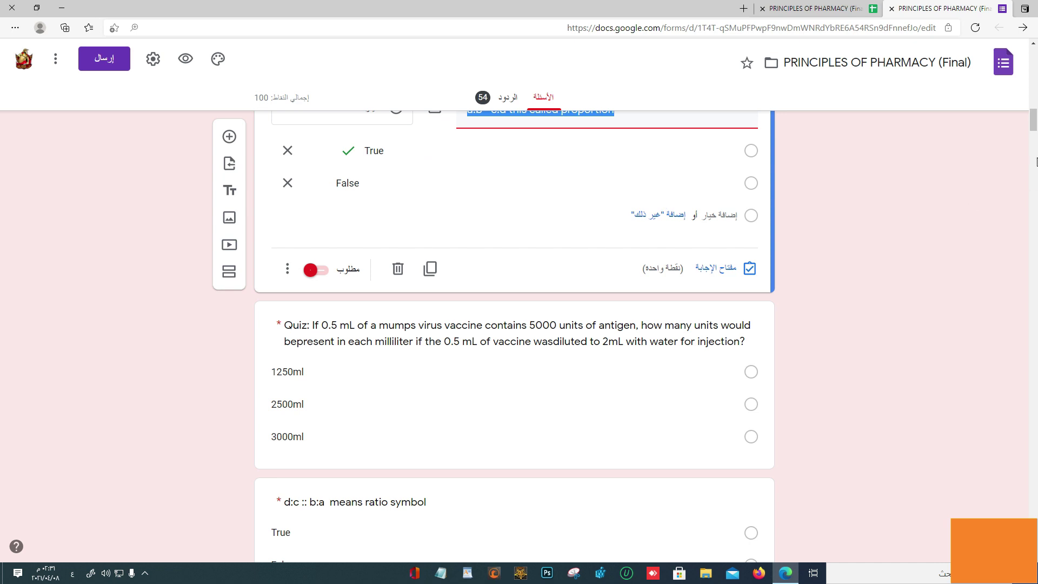
scroll(605, 211, "up", 2)
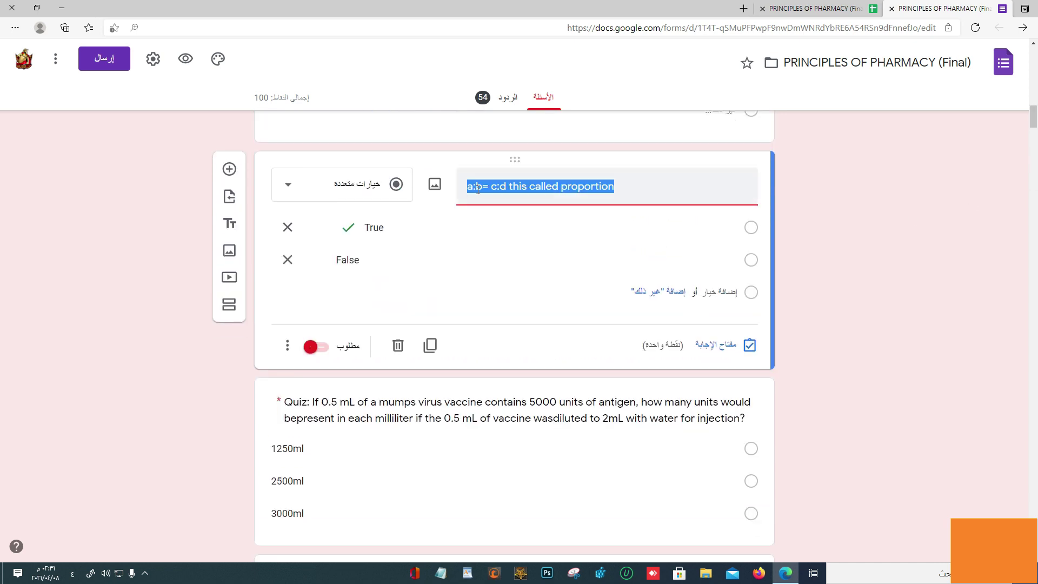
left_click(560, 187)
double_click(574, 188)
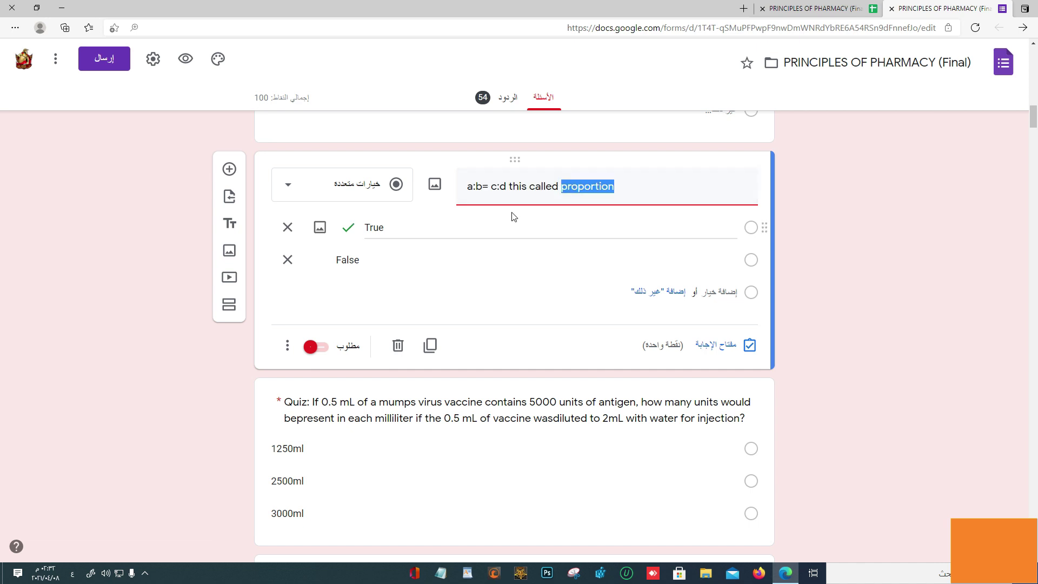
double_click(476, 186)
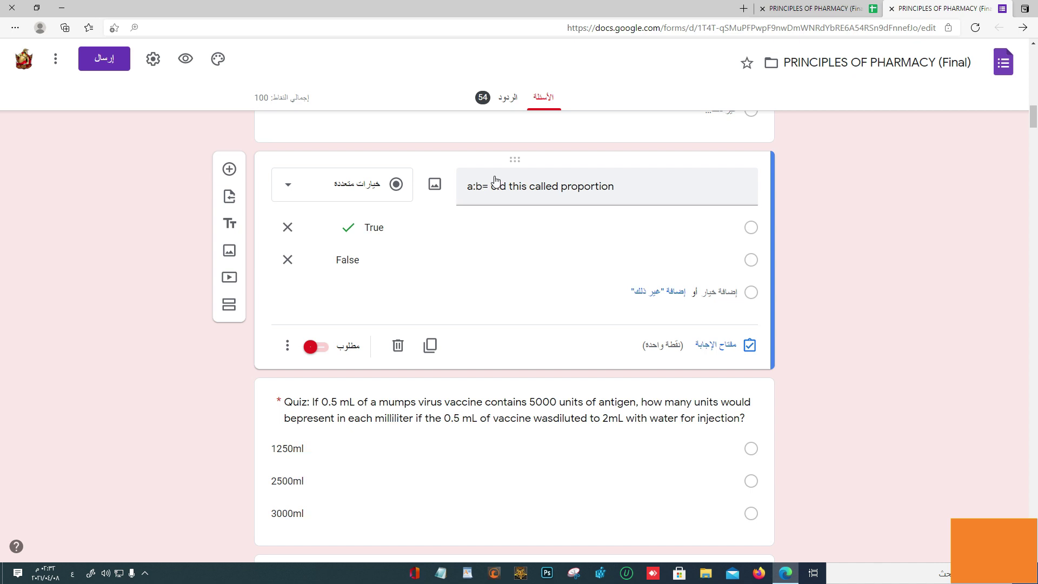
triple_click(486, 188)
left_click(486, 187)
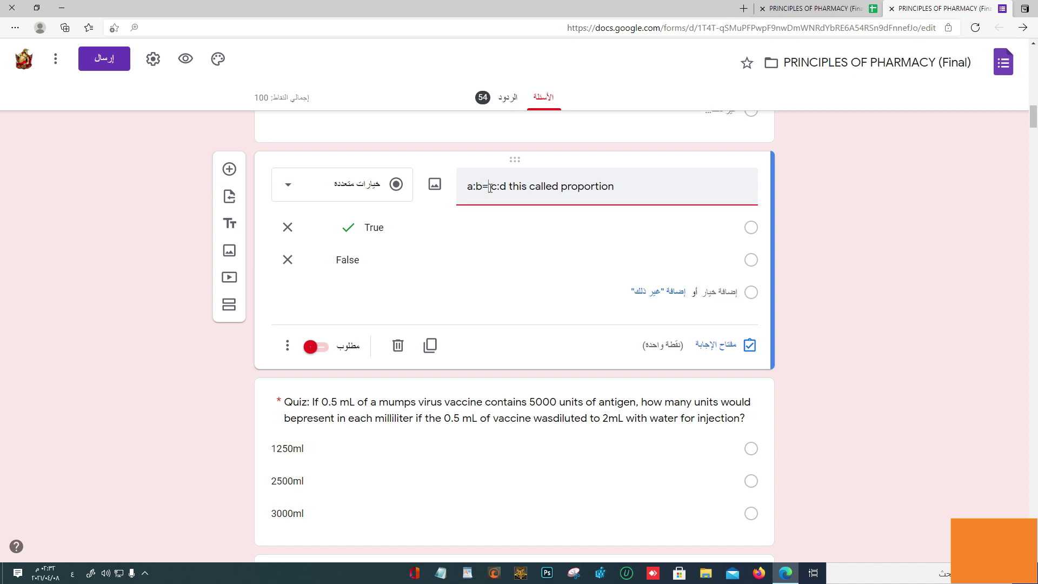
left_click_drag(490, 188, 500, 187)
left_click(506, 188)
double_click(489, 191)
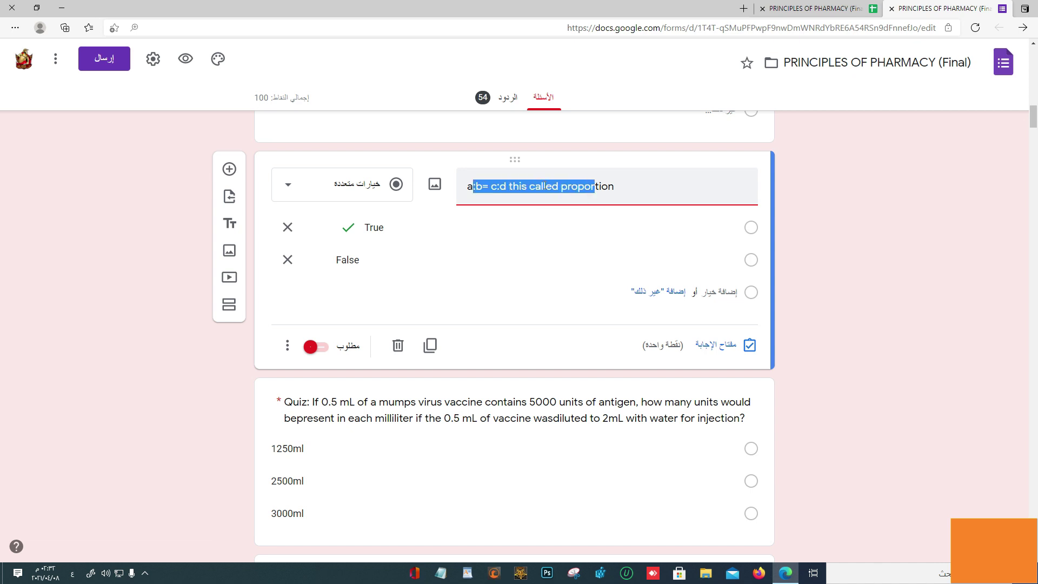
left_click(489, 192)
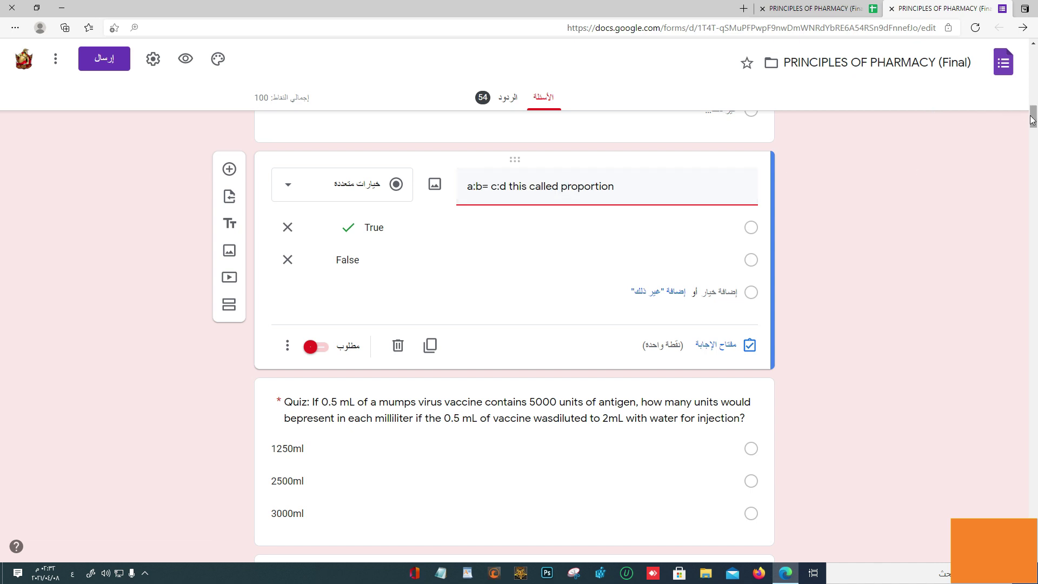
Open the mumps virus vaccine quiz question and examine its answer options and marked answer
scroll(1036, 112, "down", 2)
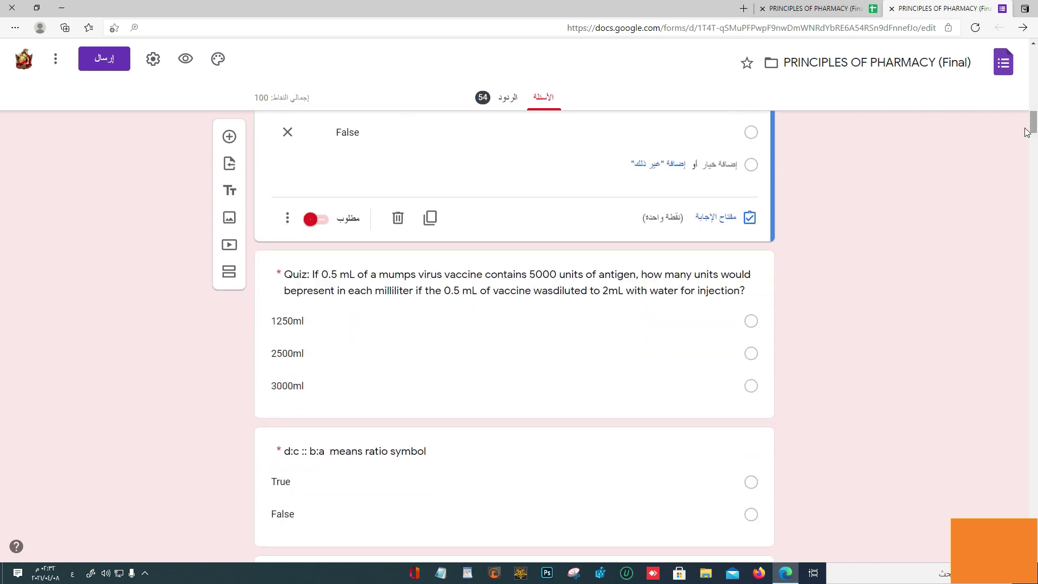
left_click(436, 271)
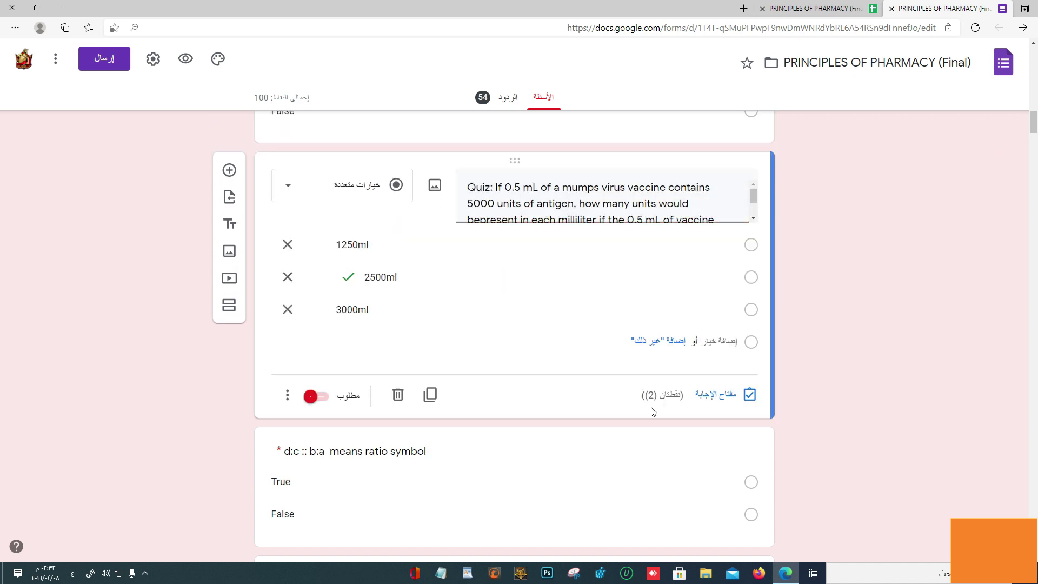
Open the "d:c :: b:a means ratio symbol" question and examine the double-colon symbol, wording and marked answer
left_click(676, 460)
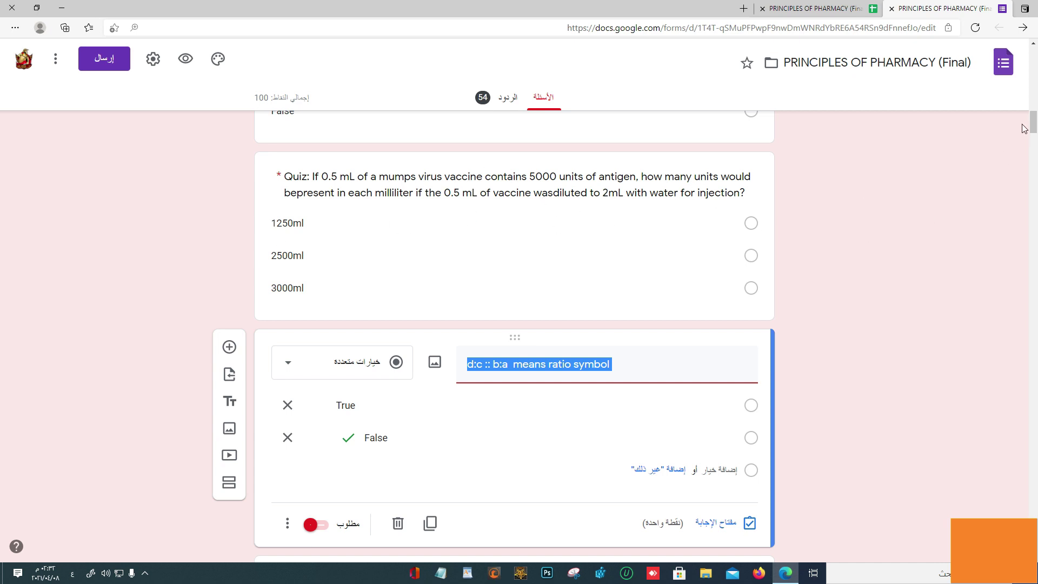
left_click_drag(1033, 128, 1032, 135)
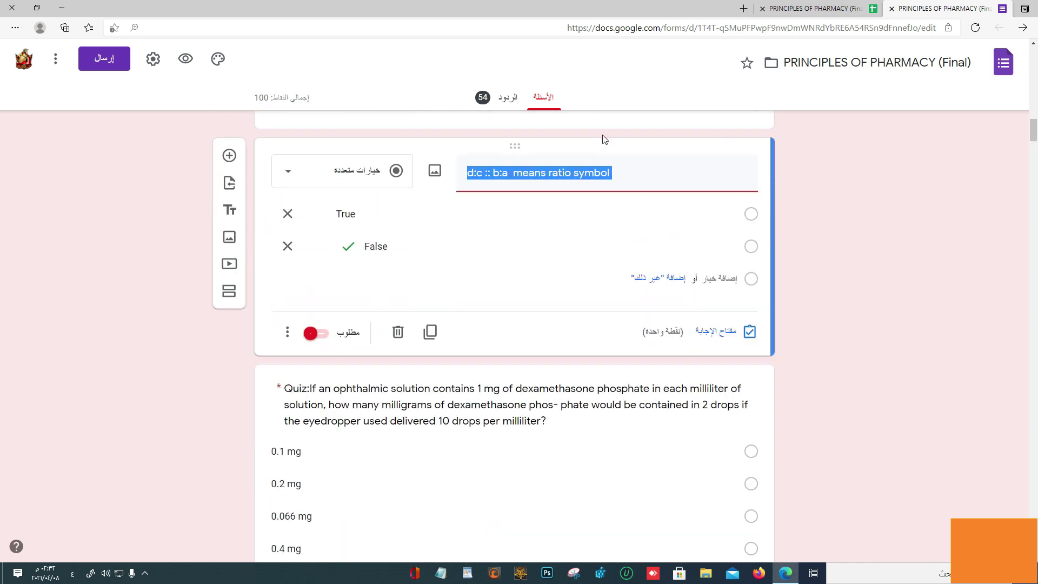
left_click(469, 185)
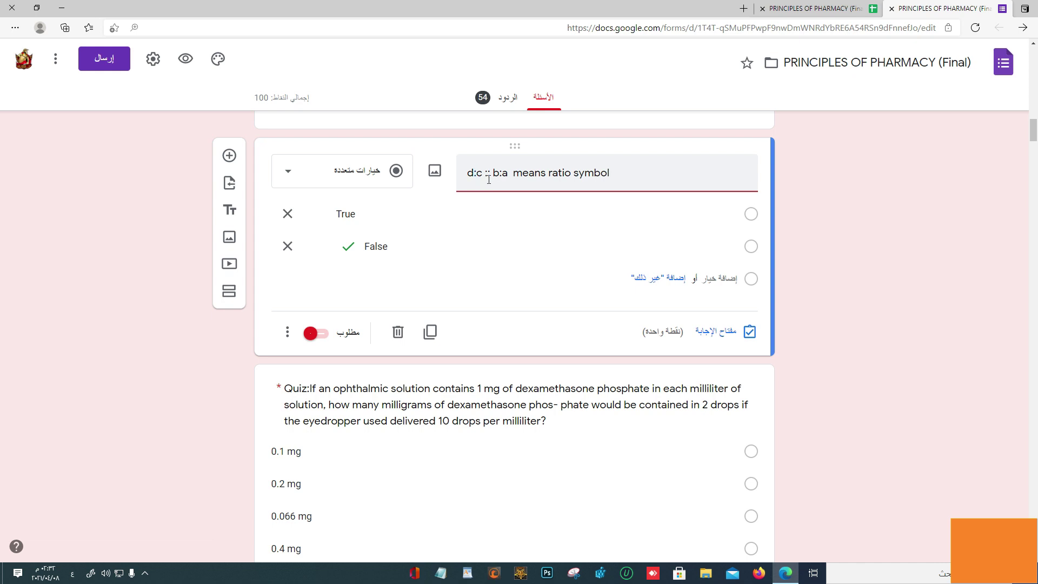
left_click_drag(486, 172, 491, 172)
left_click(442, 236)
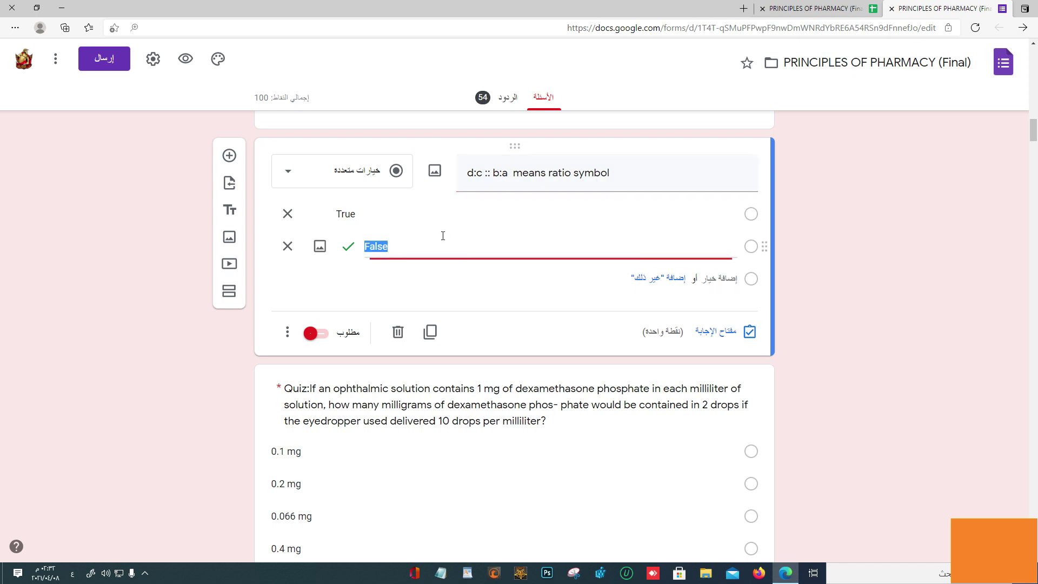
left_click(551, 174)
left_click(535, 175)
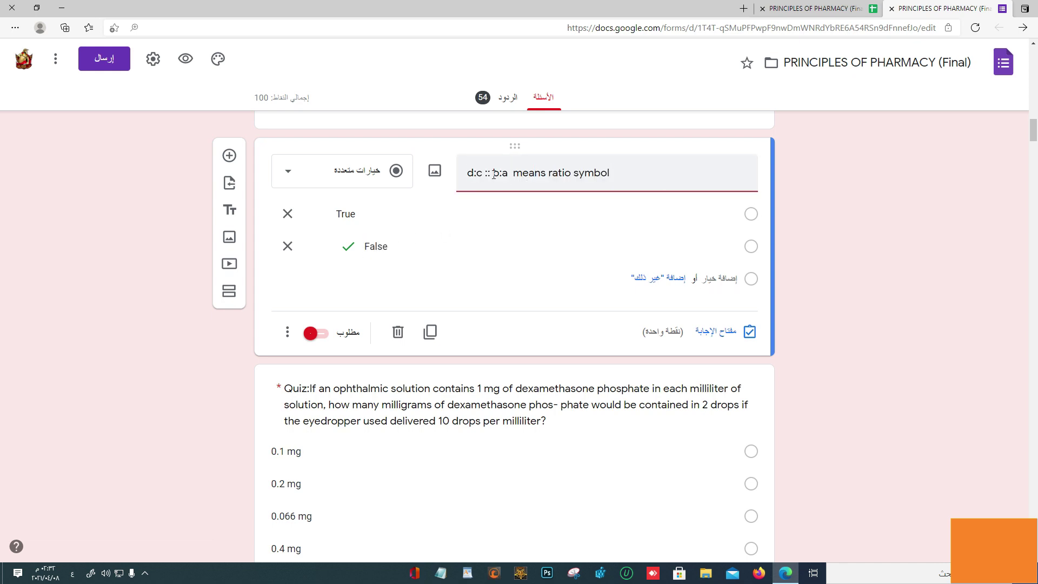
double_click(491, 174)
left_click(491, 174)
left_click(830, 189)
Open the dexamethasone ophthalmic solution quiz question and examine its wording, answer options and marked answer
left_click_drag(1032, 131, 1033, 135)
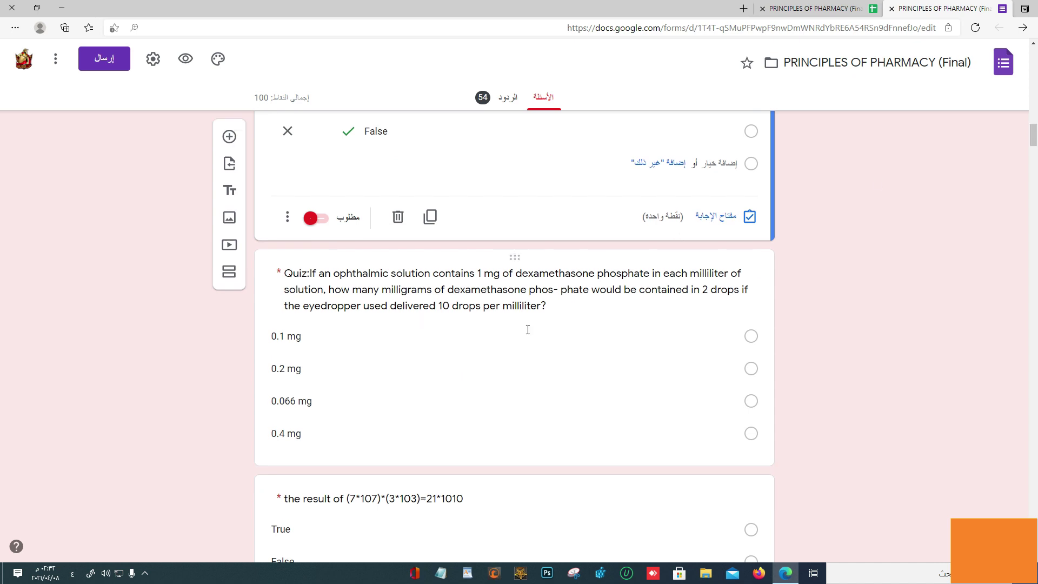
left_click(523, 285)
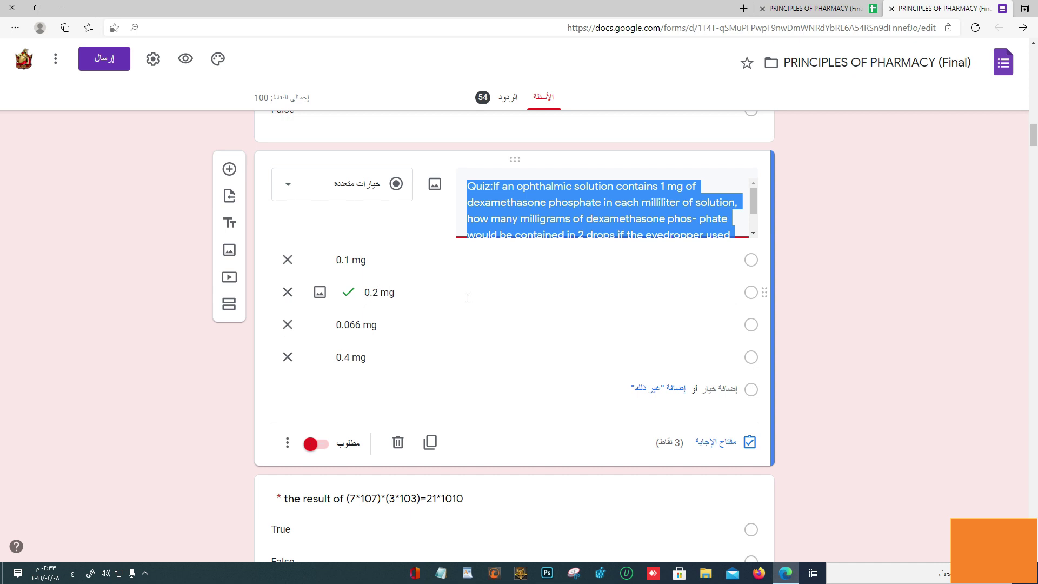
left_click(460, 497)
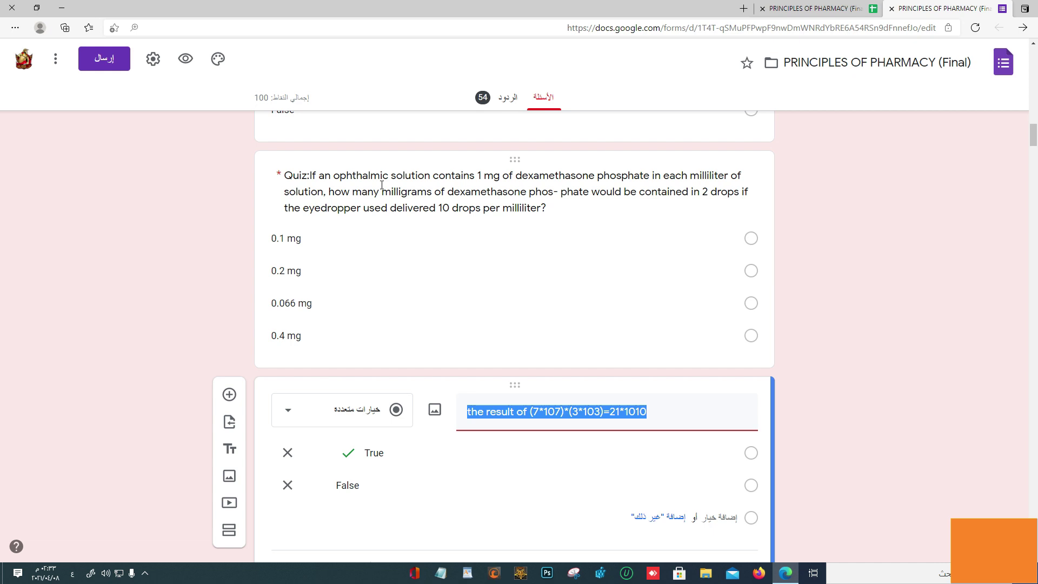
left_click(408, 191)
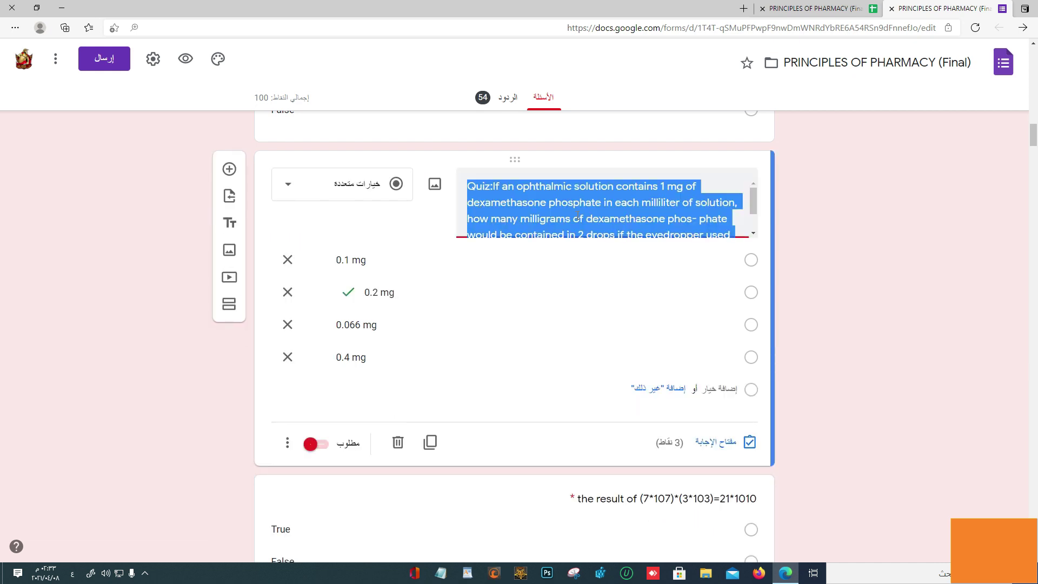
Open the "(7*107)*(3*103)=21*1010" question and examine its factors and exponents, retyping the "*" between the brackets
left_click(665, 498)
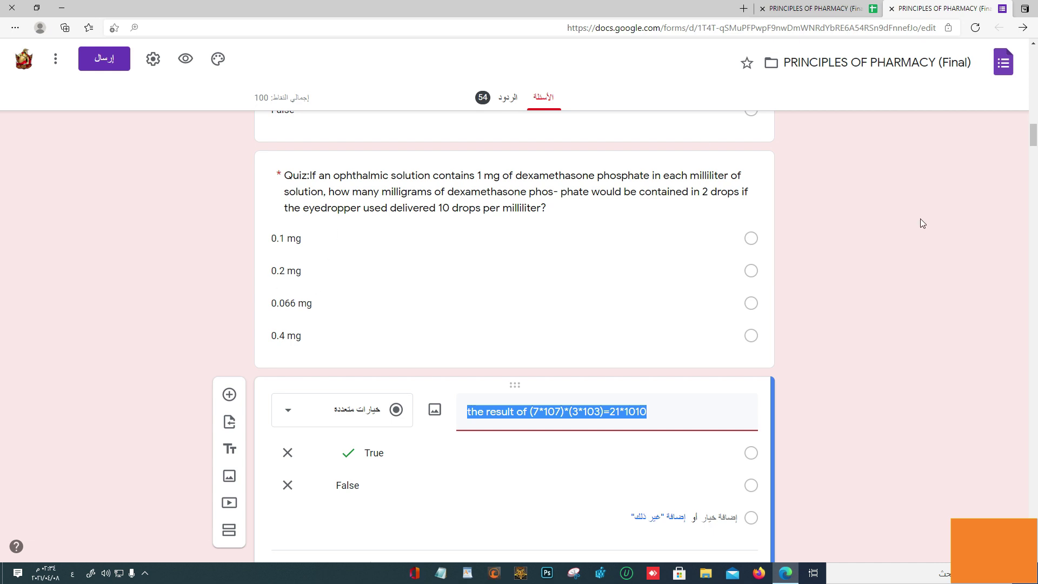
left_click_drag(1034, 139, 1033, 144)
left_click(506, 325)
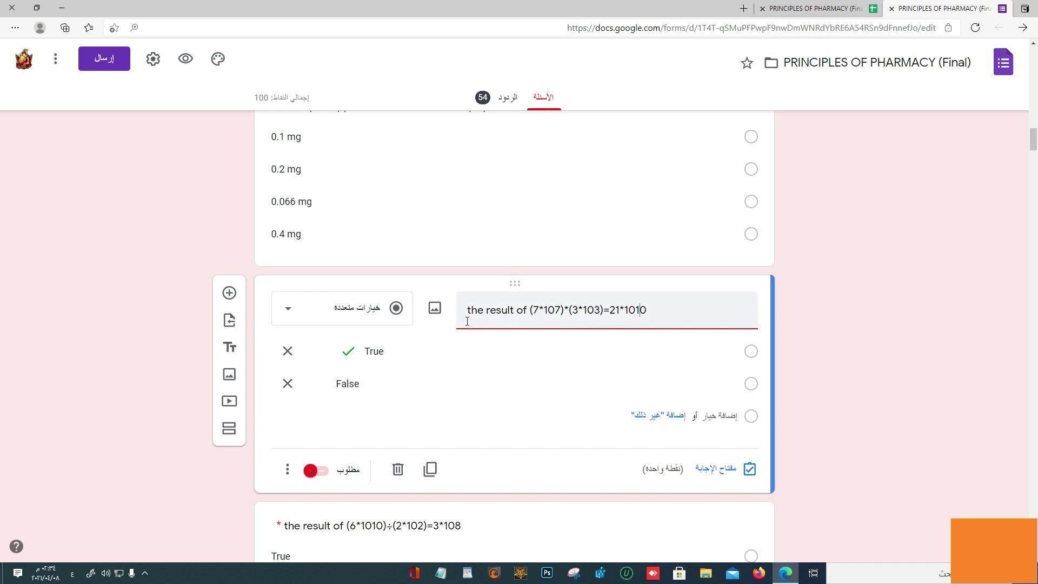
left_click(568, 309)
key("BackSpace")
type("*")
left_click_drag(557, 309, 562, 309)
Examine the marked answers of the "(6*1010)÷(2*102)=3*108" question and the rounding rules question that ends Chapter 1
left_click_drag(1034, 150, 1035, 154)
scroll(1035, 154, "down", 3)
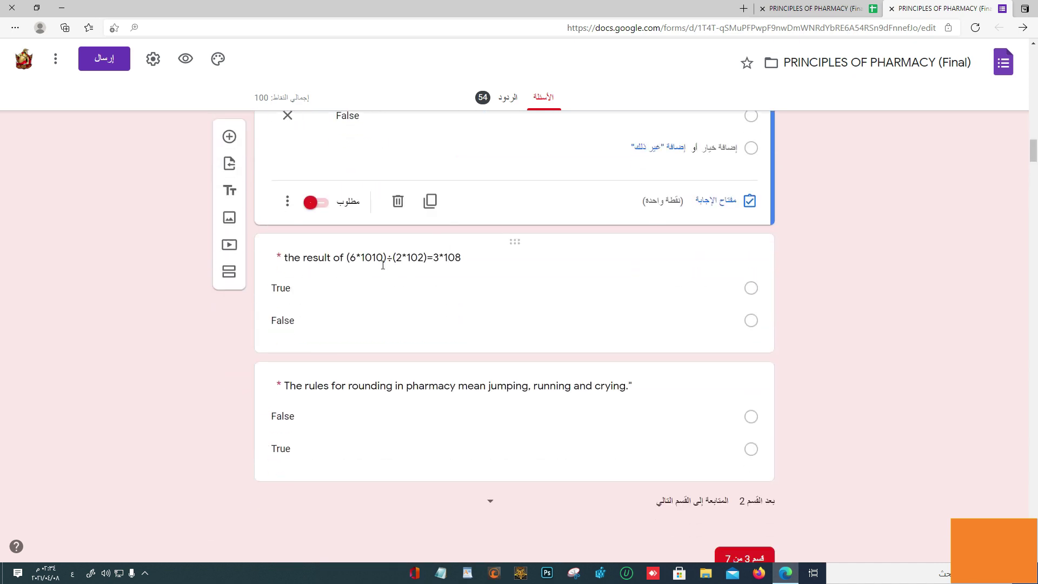
left_click(383, 271)
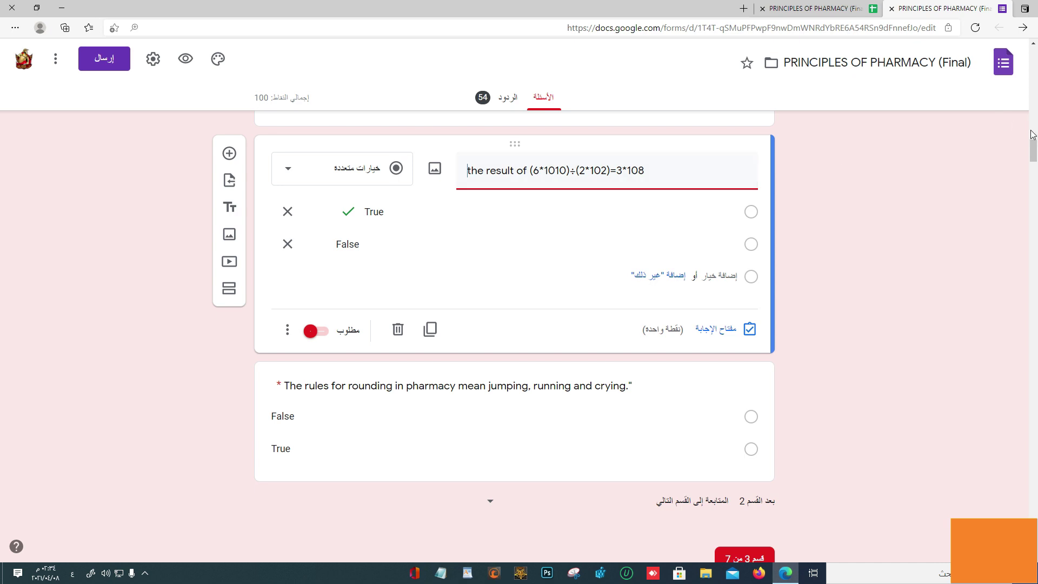
left_click_drag(1034, 149, 1034, 155)
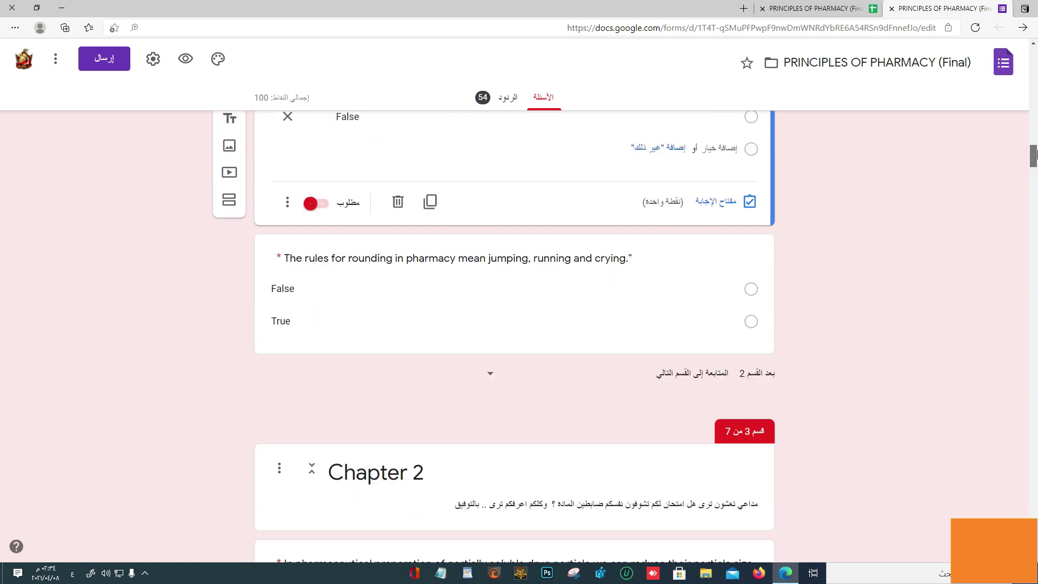
left_click(398, 253)
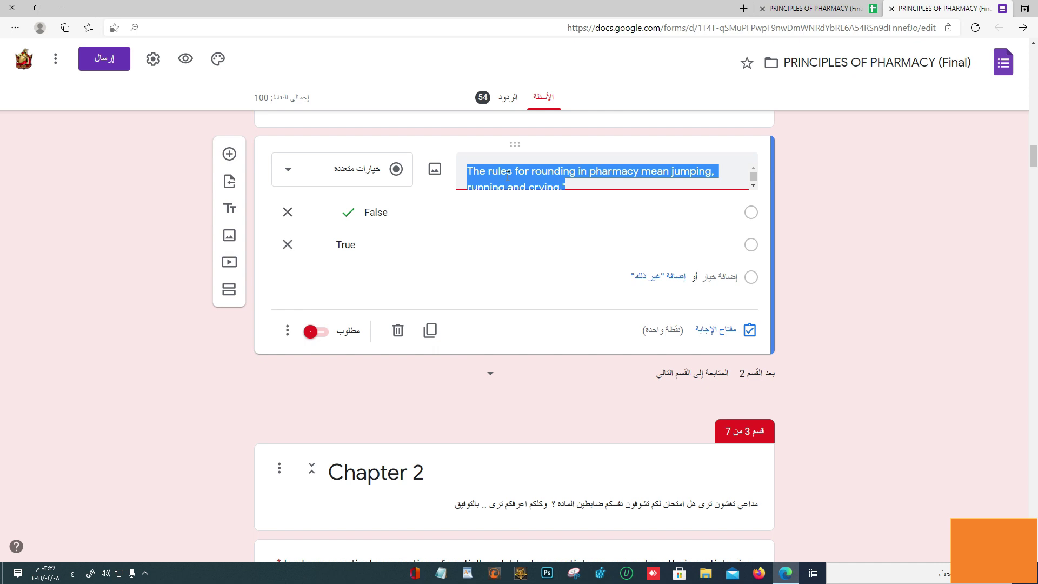
Recheck the marked answer of the rounding rules question that ends Chapter 1 and view the start of Chapter 2
left_click(601, 468)
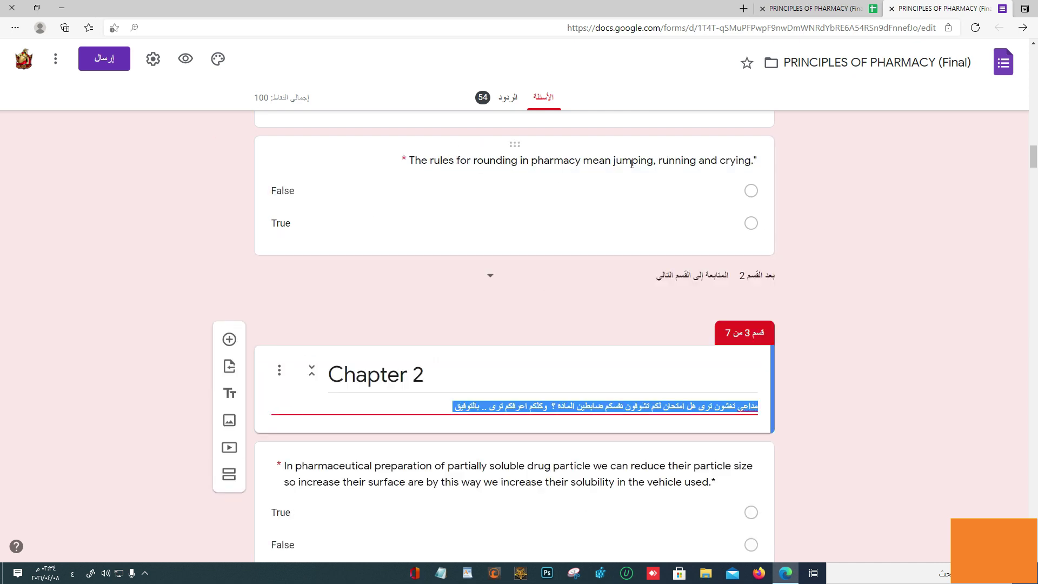
left_click_drag(1033, 158, 1033, 155)
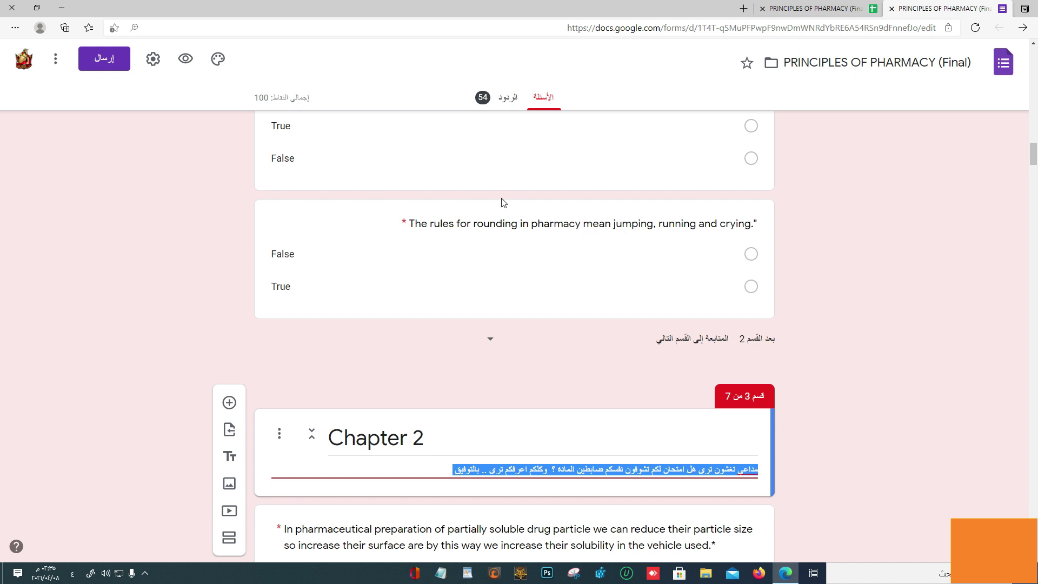
left_click(611, 238)
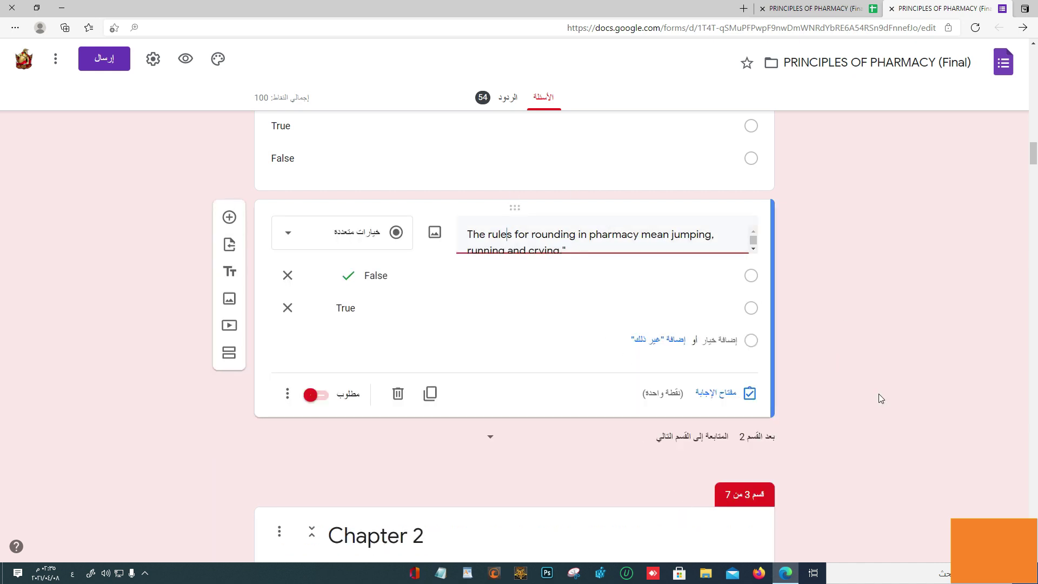
scroll(1034, 181, "down", 10)
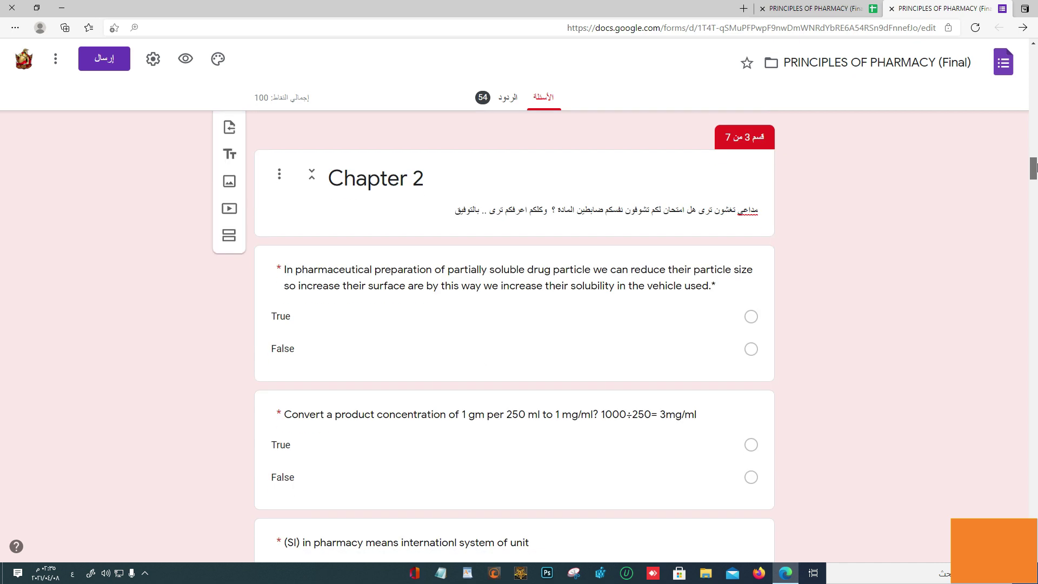
Open the first Chapter 2 question, on reducing particle size to increase solubility, and examine its wording and marked answer
left_click(489, 317)
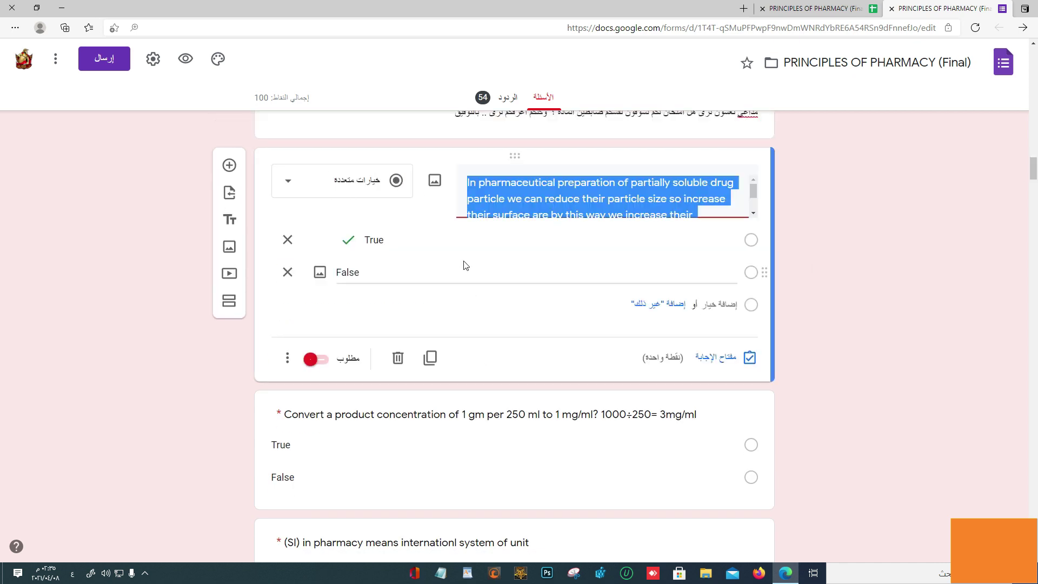
left_click(523, 427)
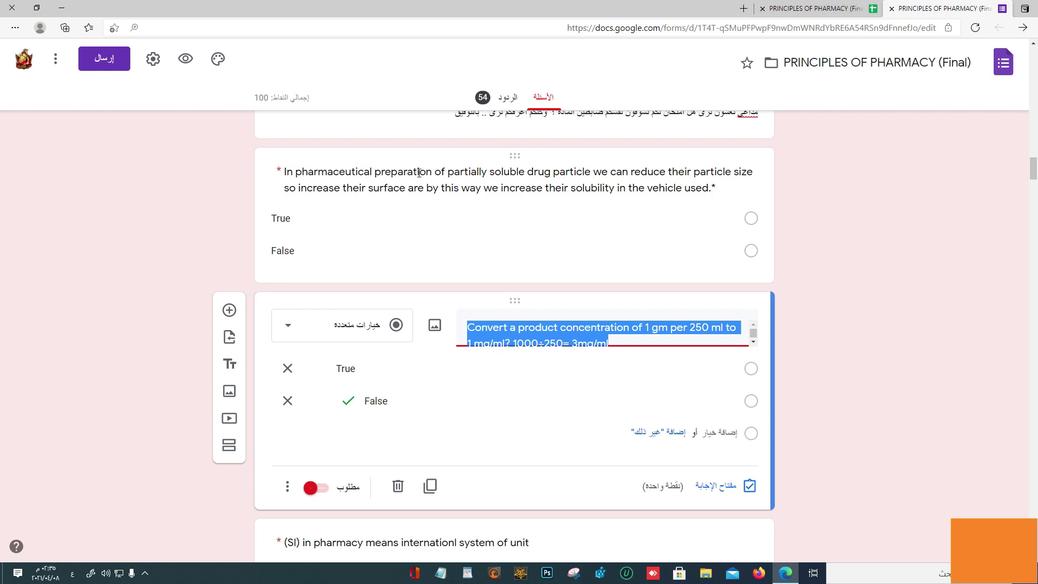
left_click(463, 179)
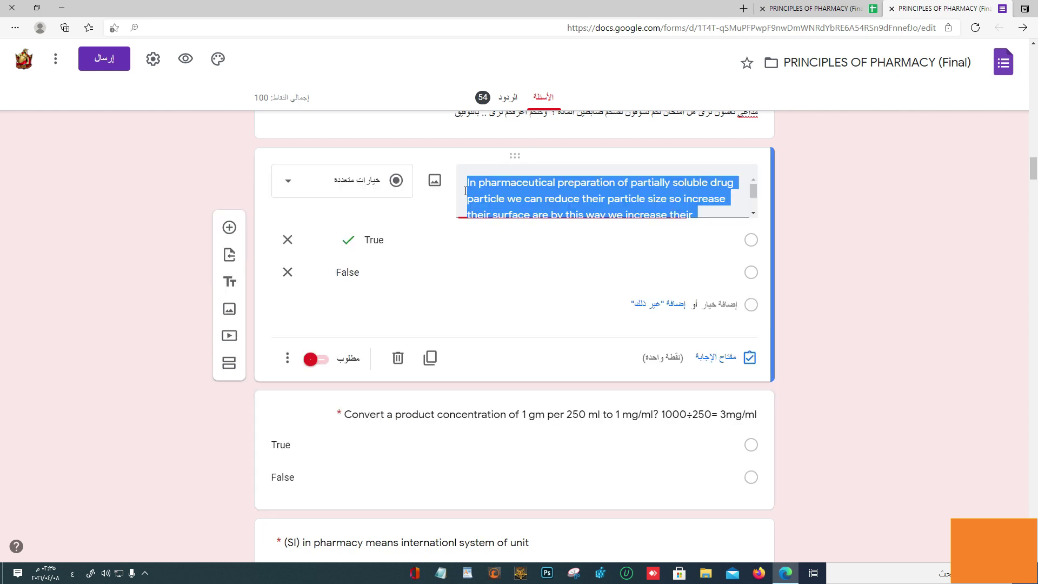
Open the question converting 1 gm per 250 ml to mg/ml and examine its calculation and marked answer
left_click(547, 405)
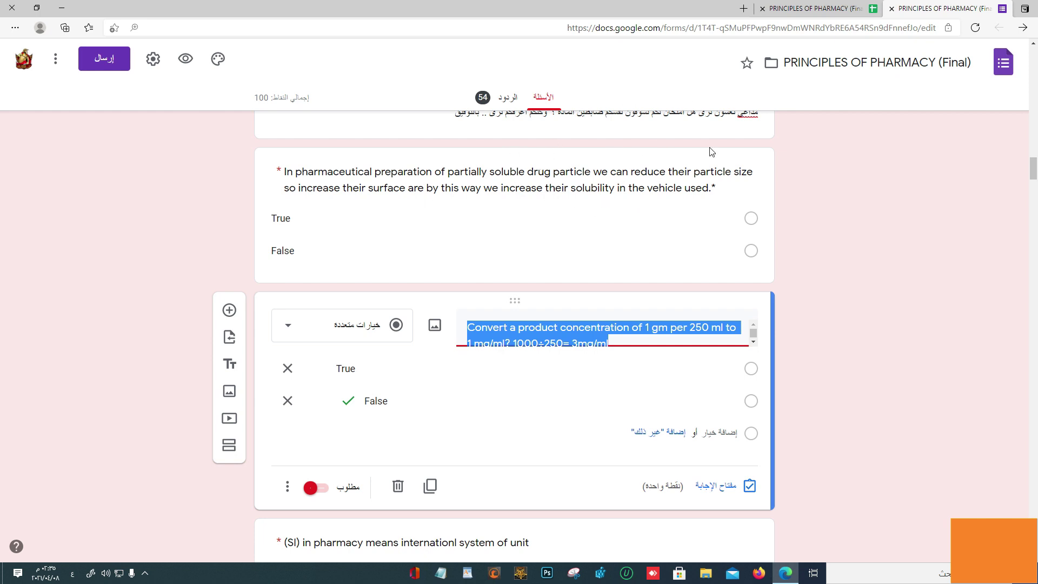
scroll(1033, 173, "down", 1)
scroll(1033, 173, "down", 1)
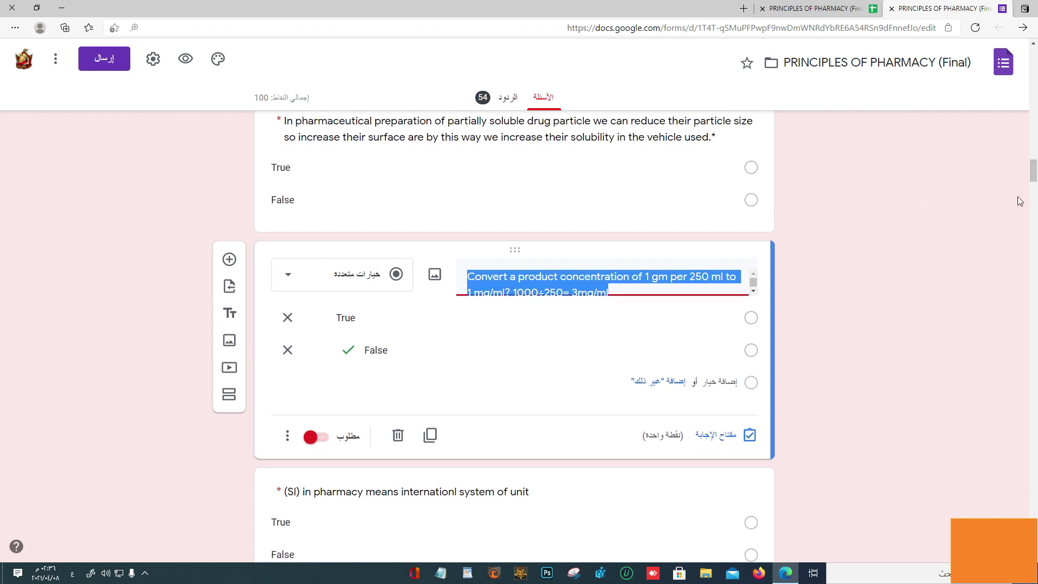
scroll(1033, 172, "down", 3)
left_click(575, 385)
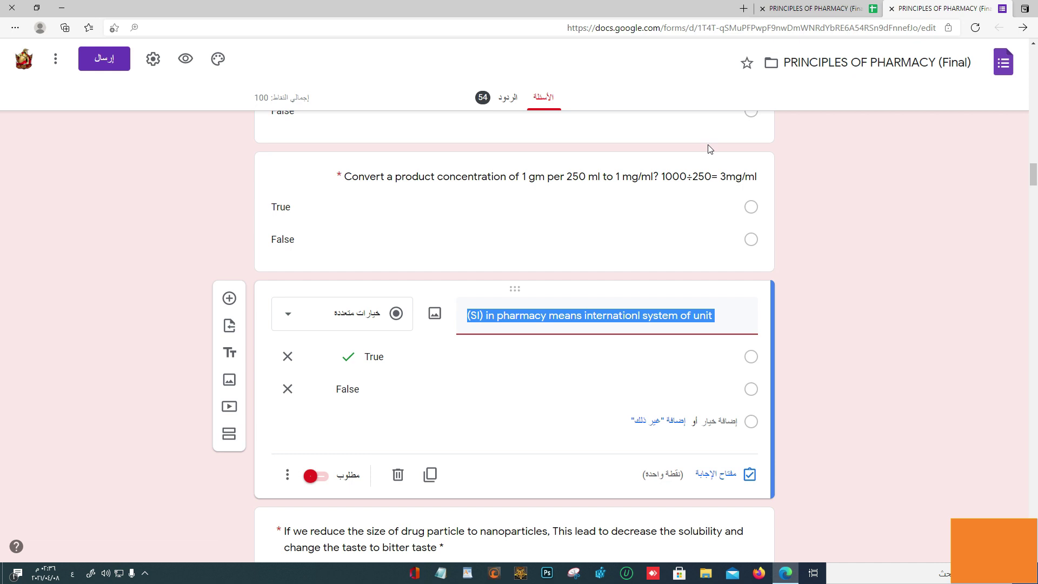
left_click(627, 179)
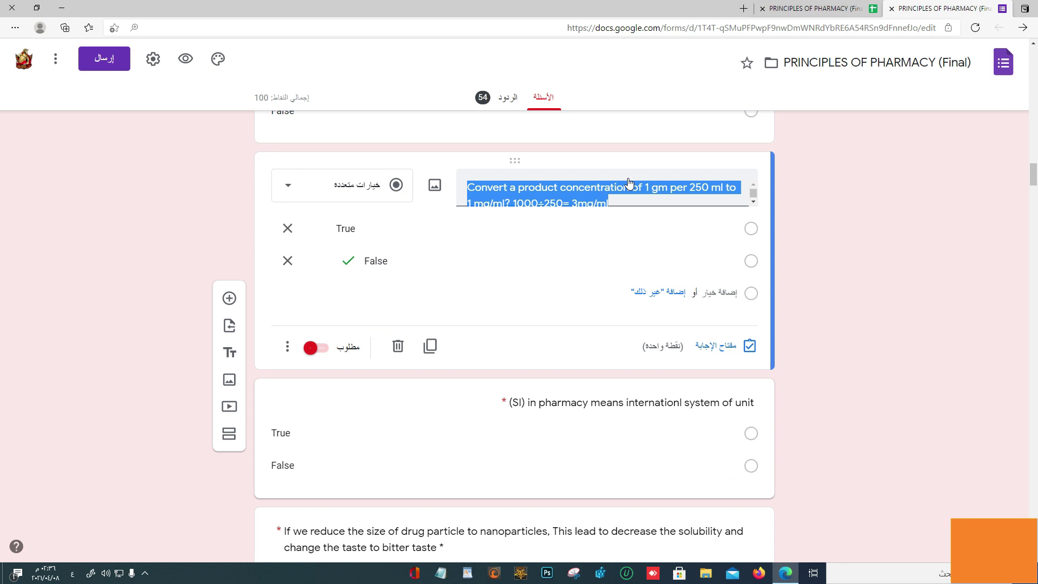
left_click(599, 406)
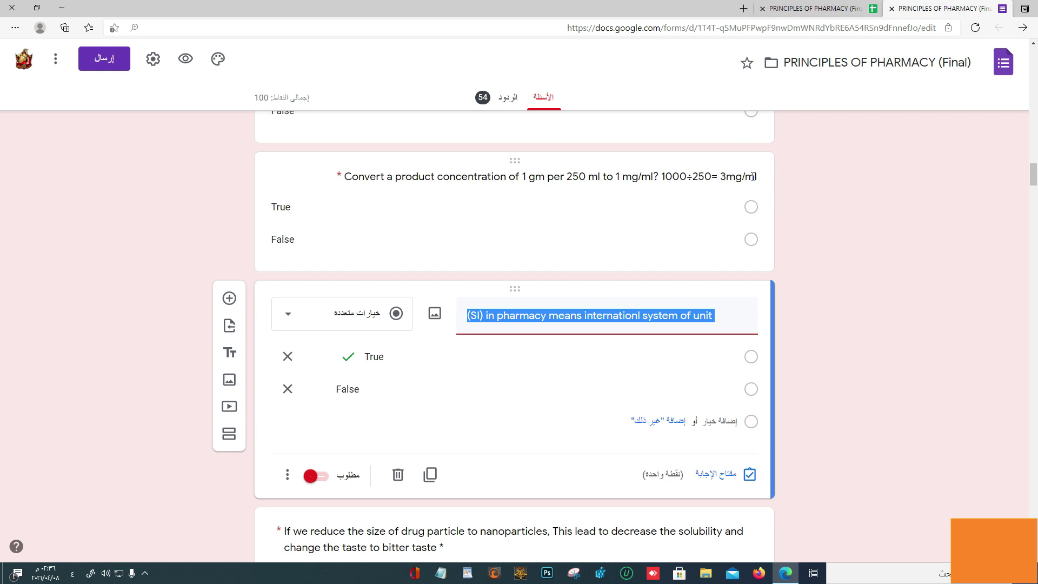
left_click(375, 245)
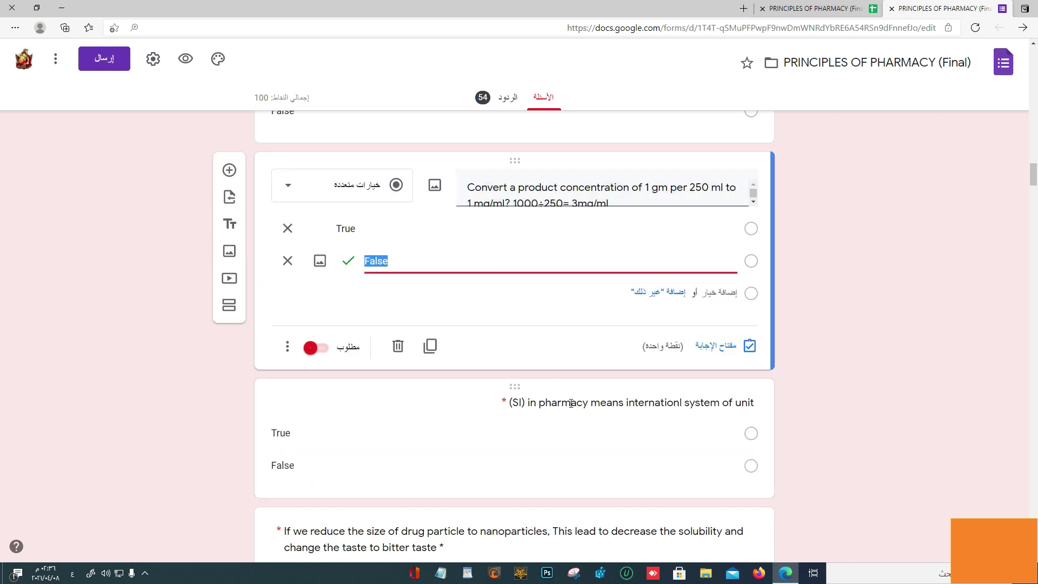
Open the "(SI) in pharmacy" question and examine its wording and marked answer alongside the neighbouring questions
left_click(513, 386)
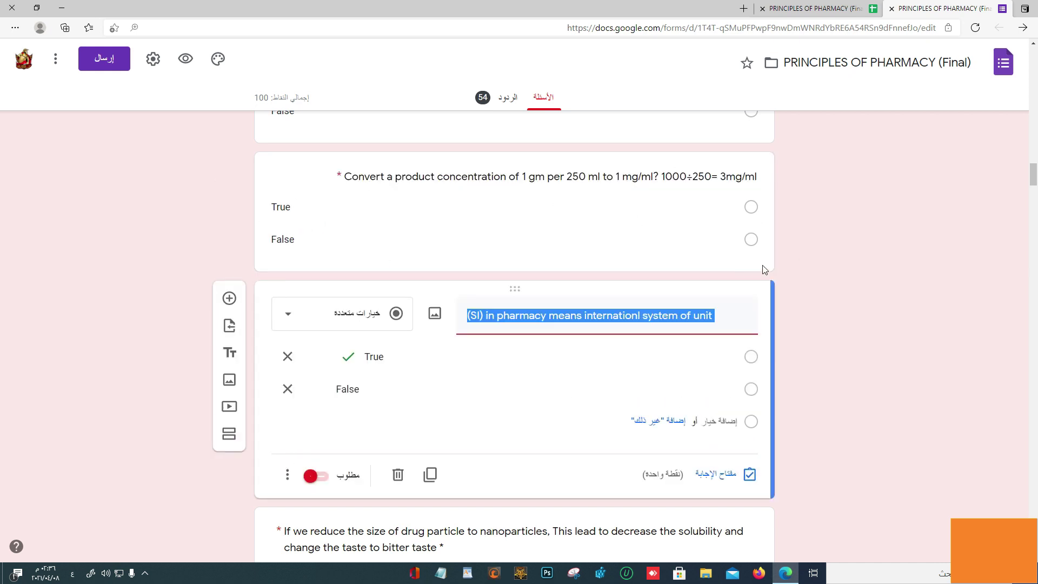
scroll(631, 358, "up", 2)
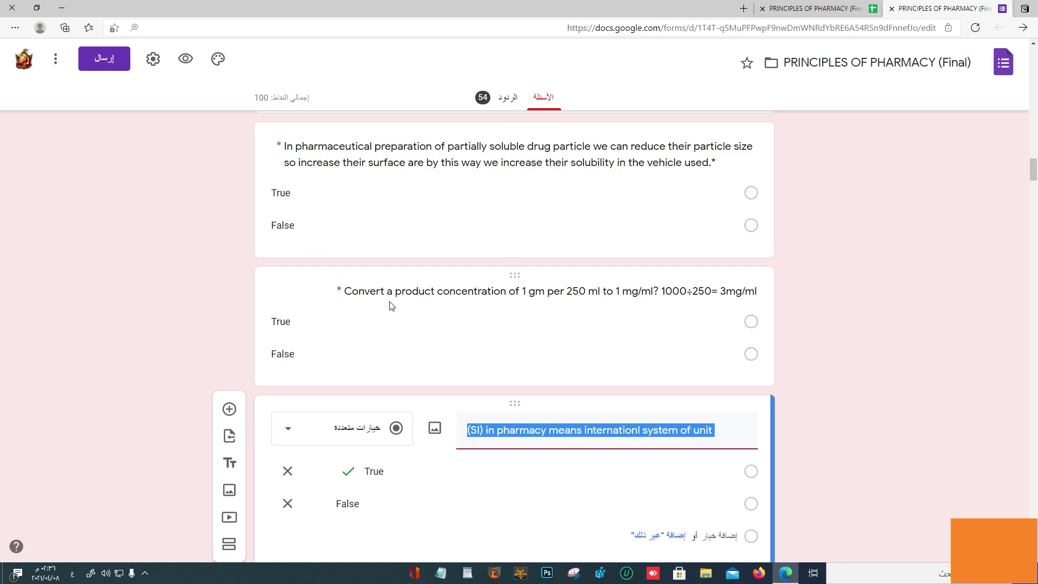
scroll(1034, 172, "down", 4)
scroll(1034, 172, "up", 1)
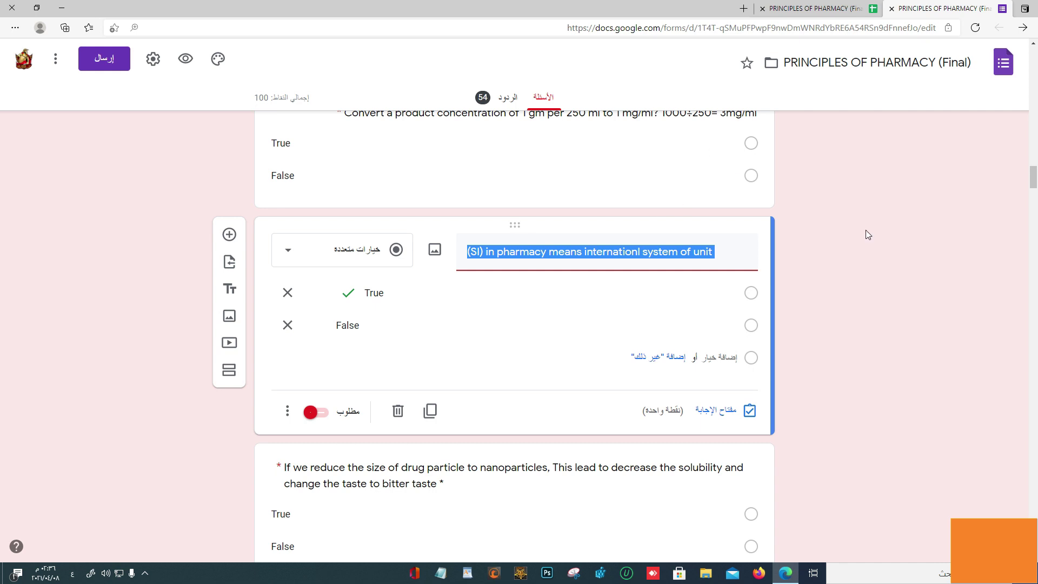
left_click(637, 475)
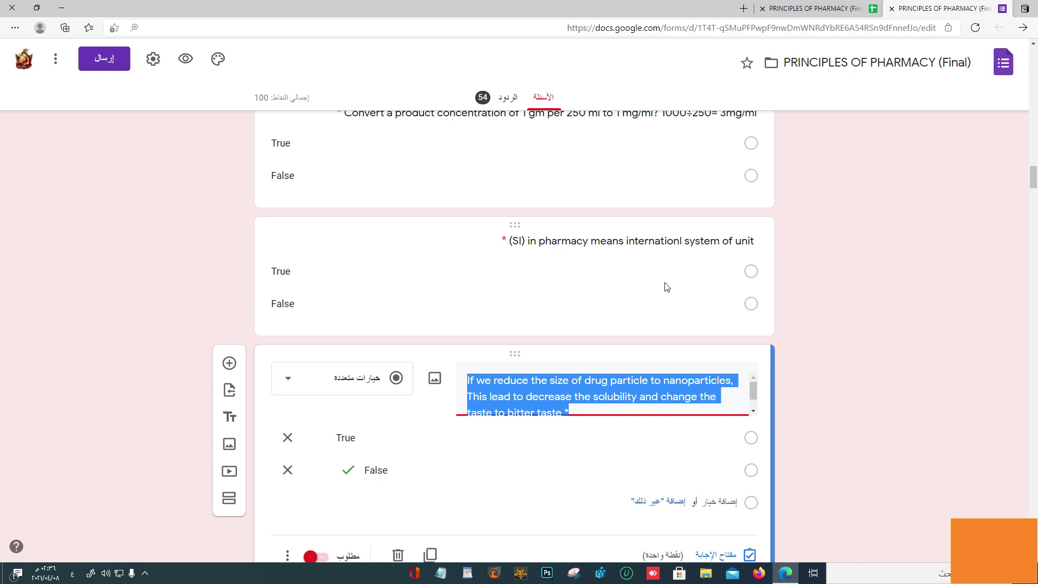
scroll(1032, 186, "down", 2)
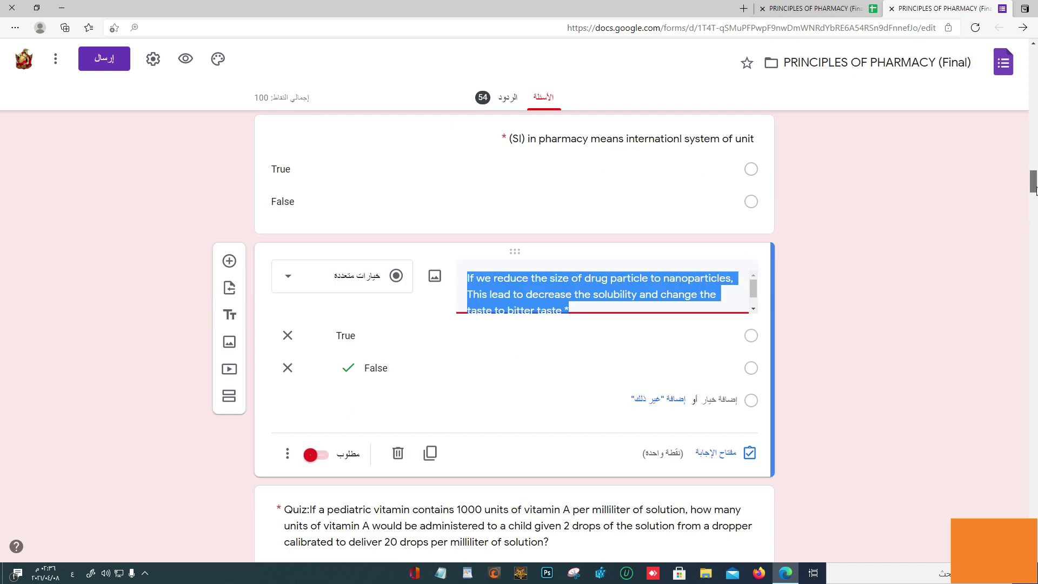
left_click(497, 212)
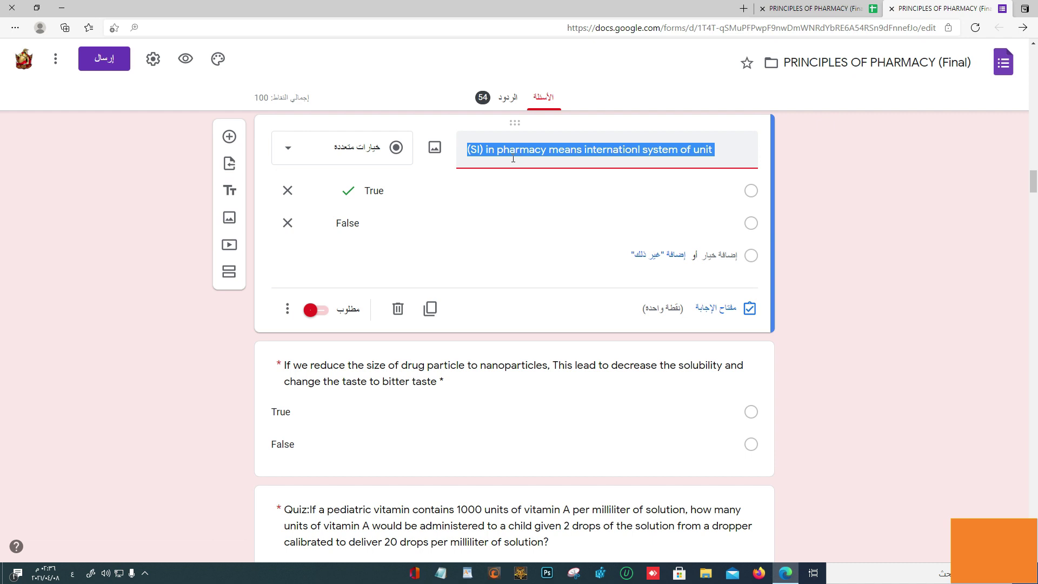
Open the question about reducing drug particles to nanoparticles and examine its solubility and taste claims and marked answer
scroll(651, 239, "down", 2)
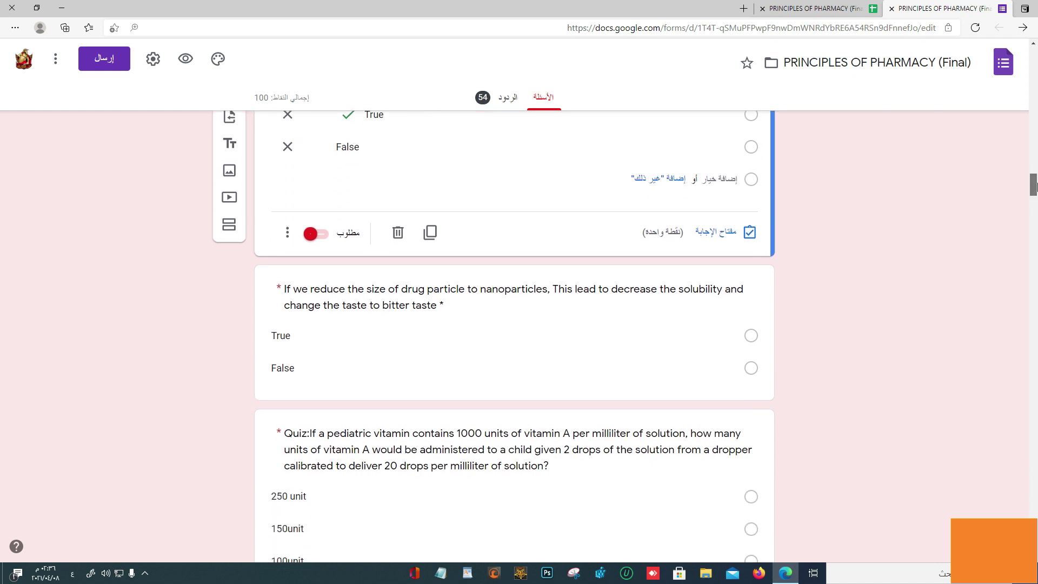
left_click(572, 273)
left_click(642, 421)
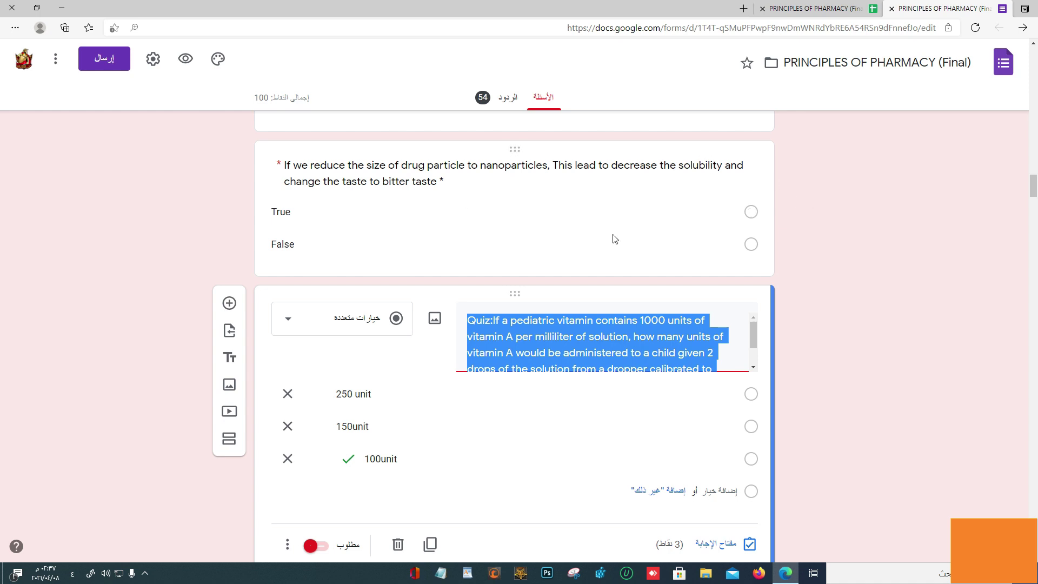
left_click(641, 237)
scroll(1033, 198, "down", 5)
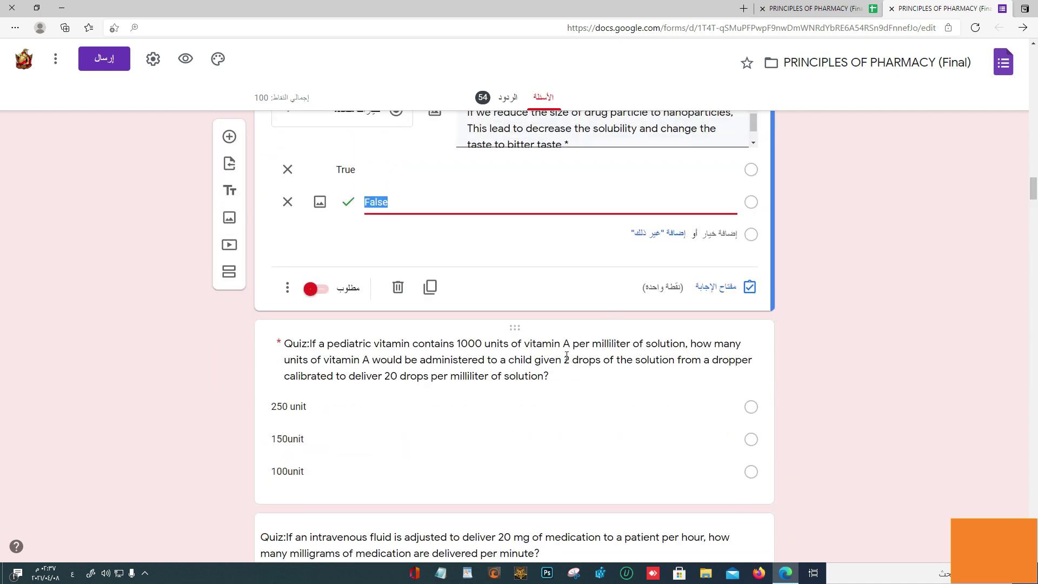
Open the pediatric vitamin A drops quiz question and examine its wording, unit options and marked answer
left_click(757, 346)
left_click(556, 534)
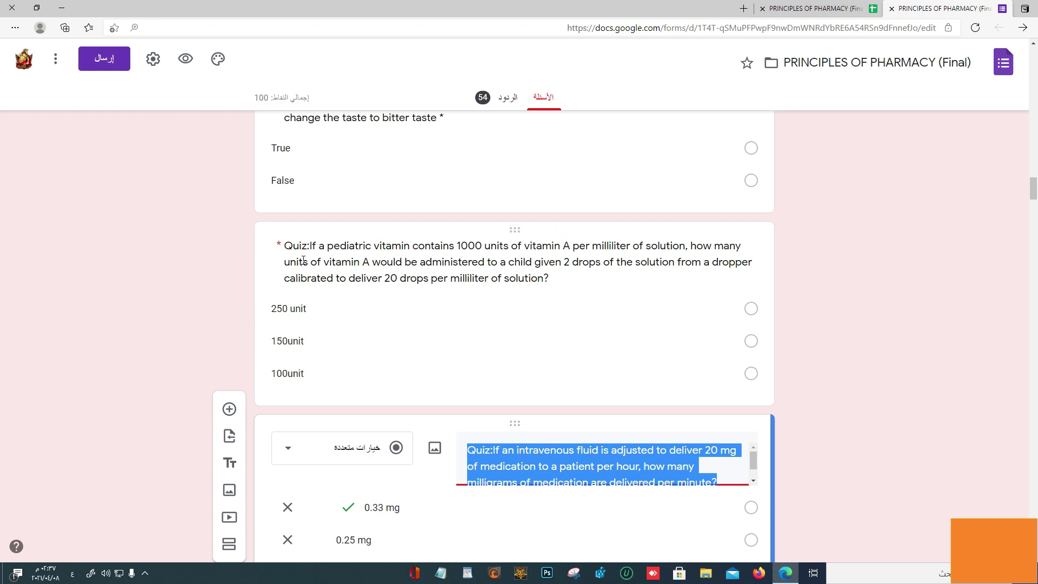
left_click(307, 338)
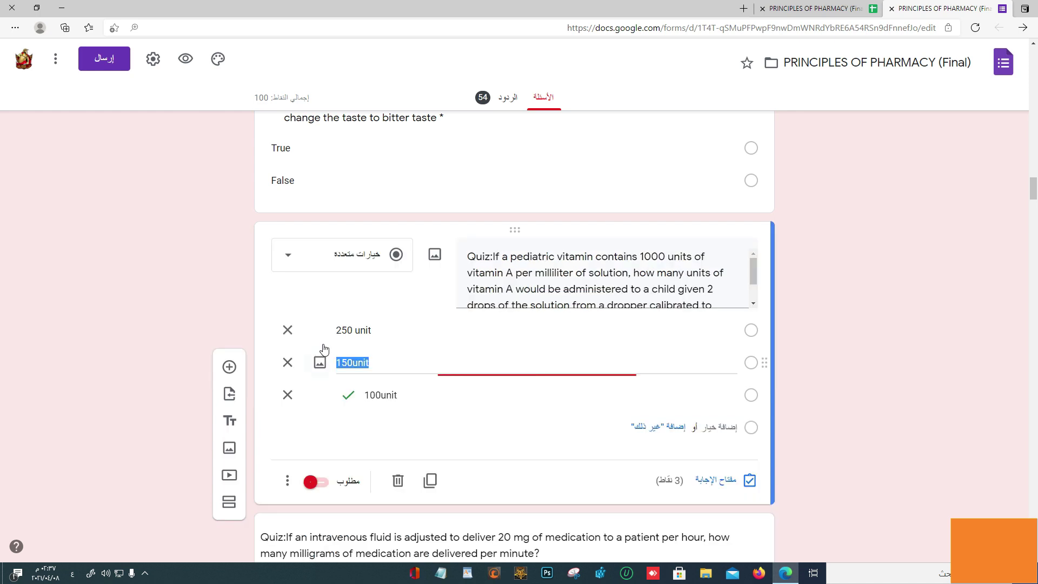
Open the intravenous fluid quiz question on 20 mg of medication per hour and examine its options and marked answer
left_click(534, 536)
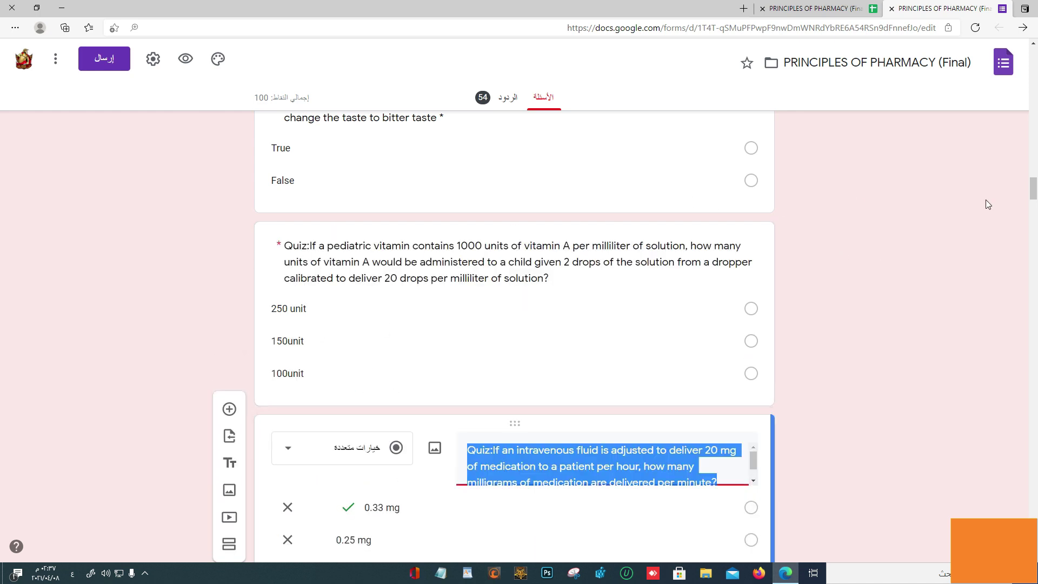
left_click_drag(1034, 197, 1034, 199)
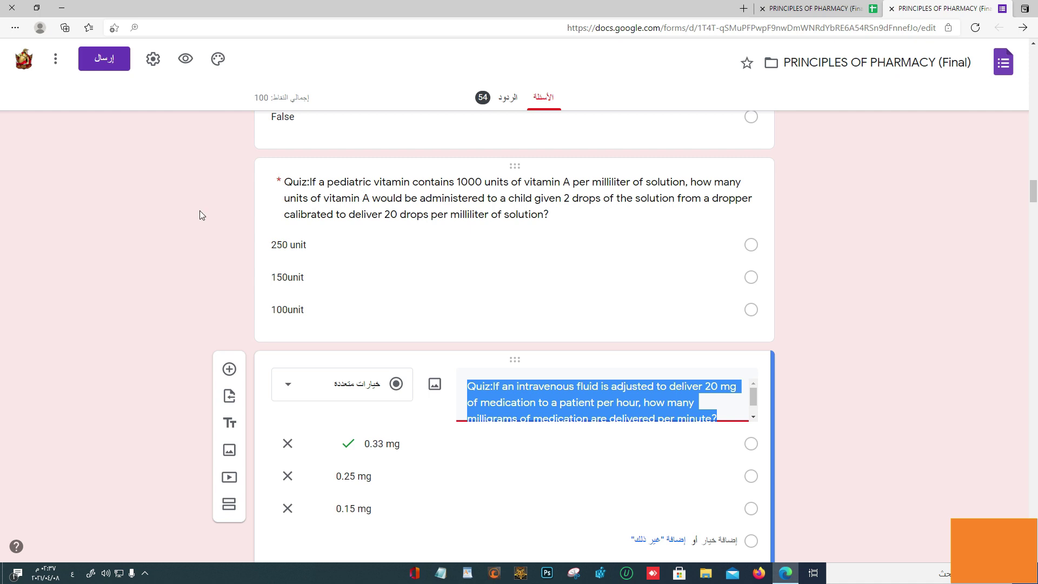
scroll(494, 214, "down", 3)
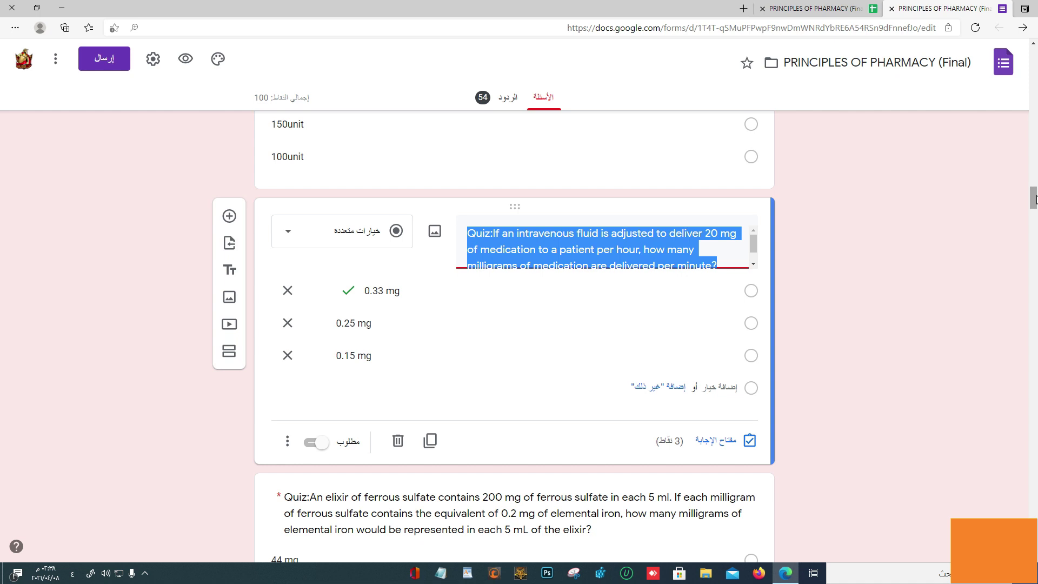
left_click(511, 481)
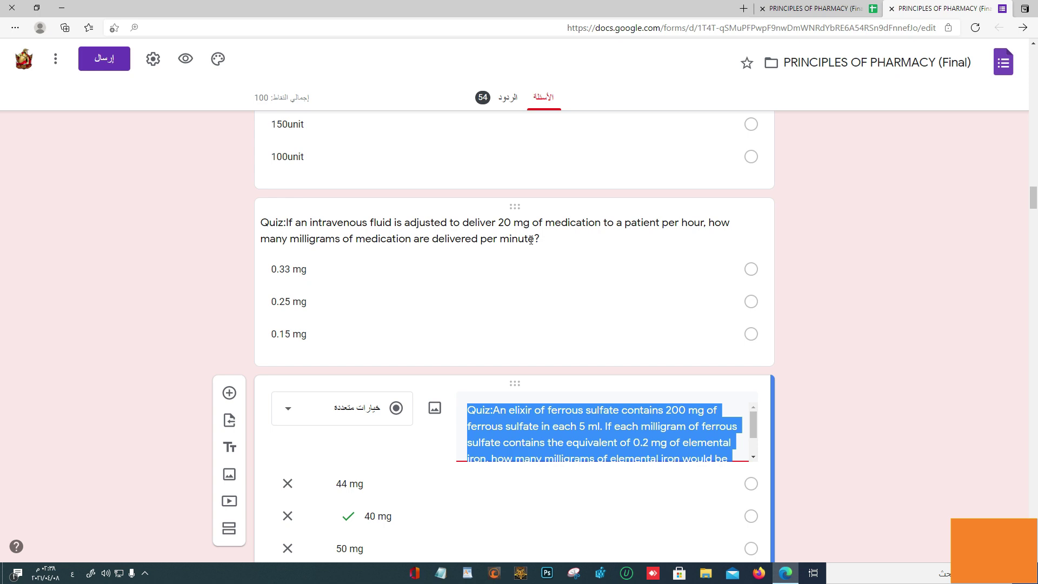
left_click(440, 307)
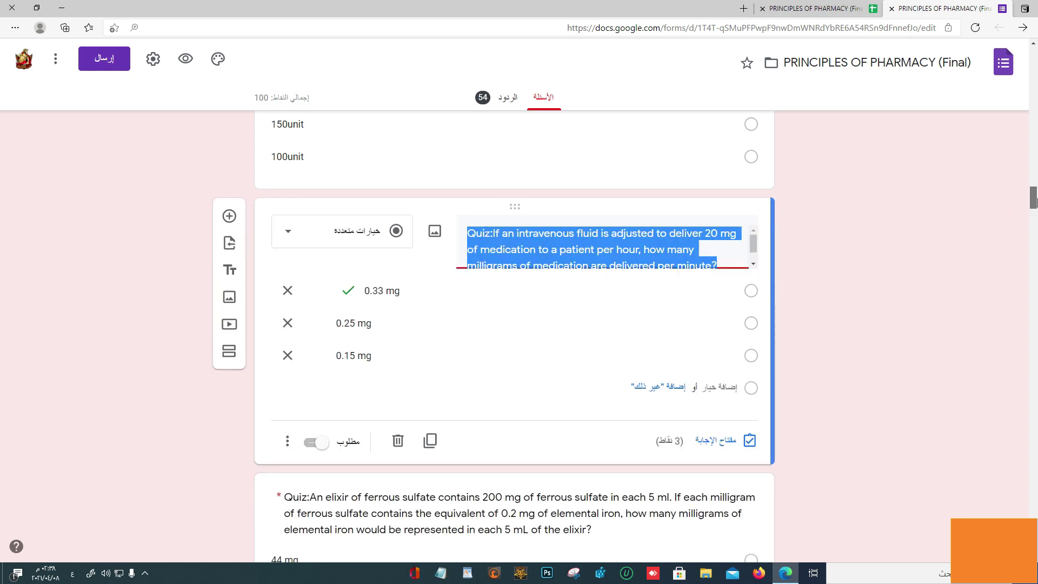
Open the ferrous sulfate elixir quiz question and examine its wording, elemental iron options and marked answer
scroll(729, 233, "down", 5)
left_click(728, 233)
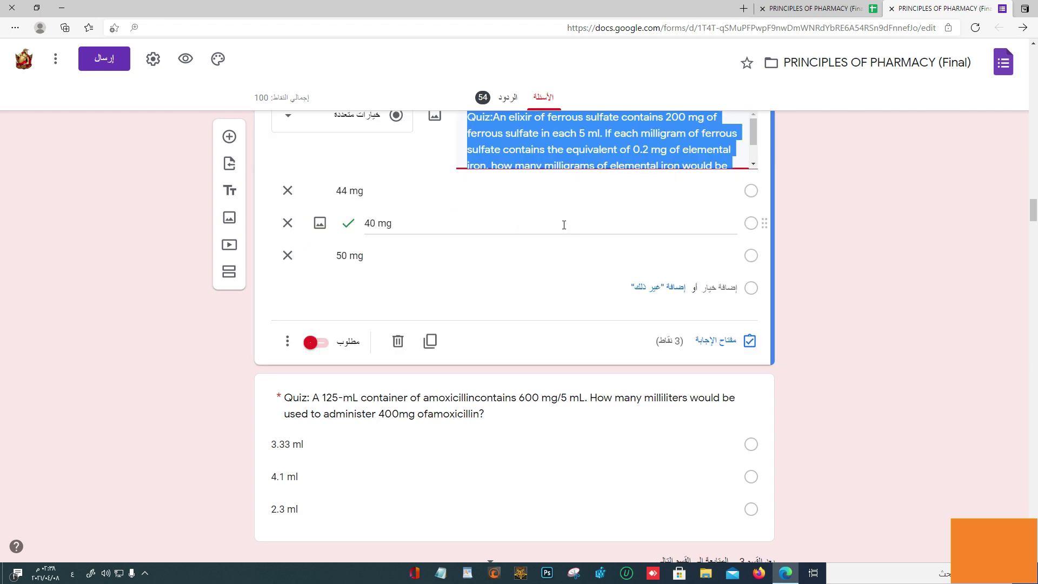
left_click(659, 393)
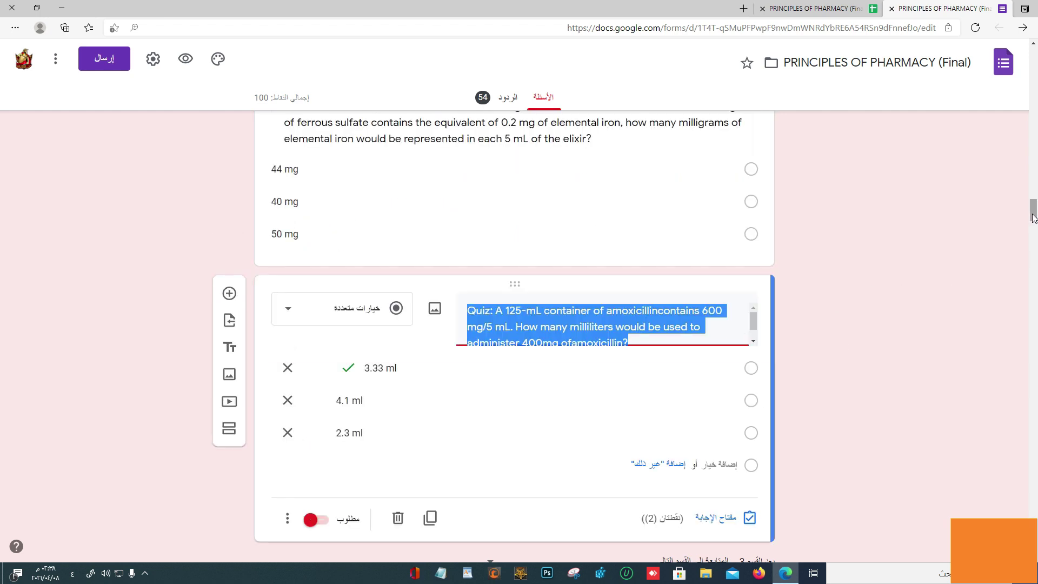
scroll(1029, 216, "up", 2)
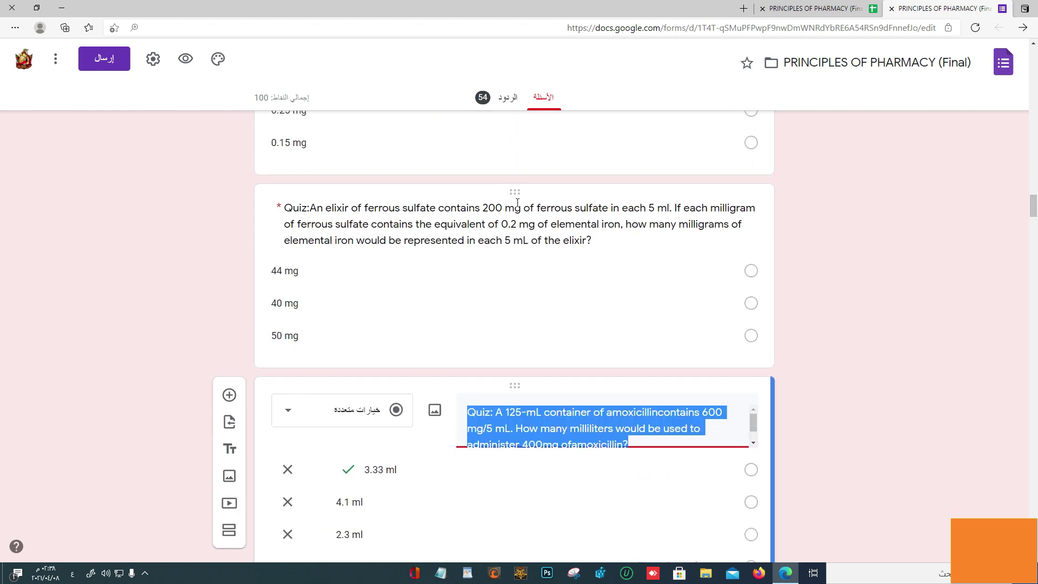
left_click(348, 256)
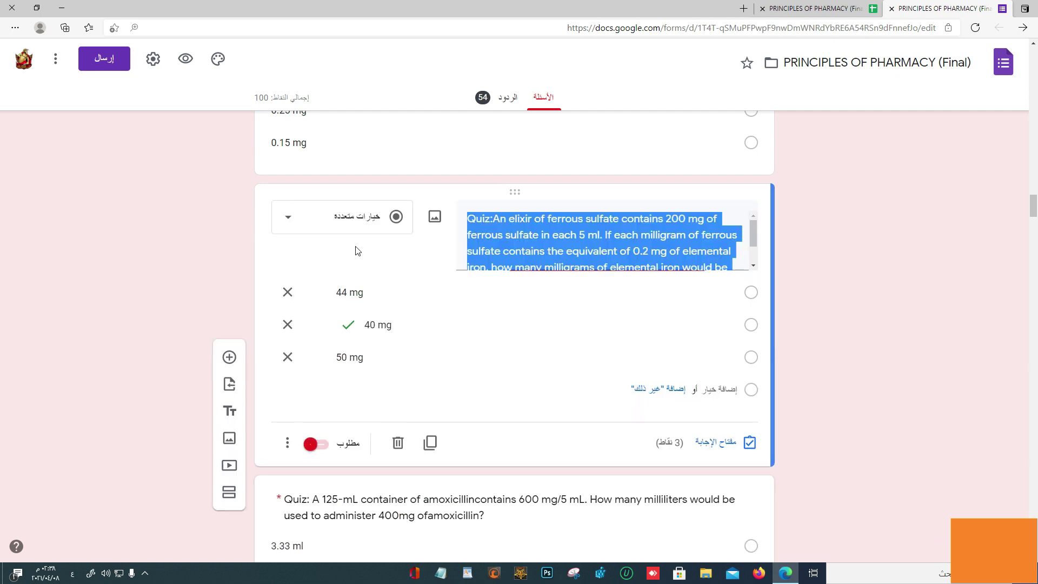
Open the 125-mL amoxicillin container quiz question and examine its wording, milliliter options and marked answer
left_click(535, 515)
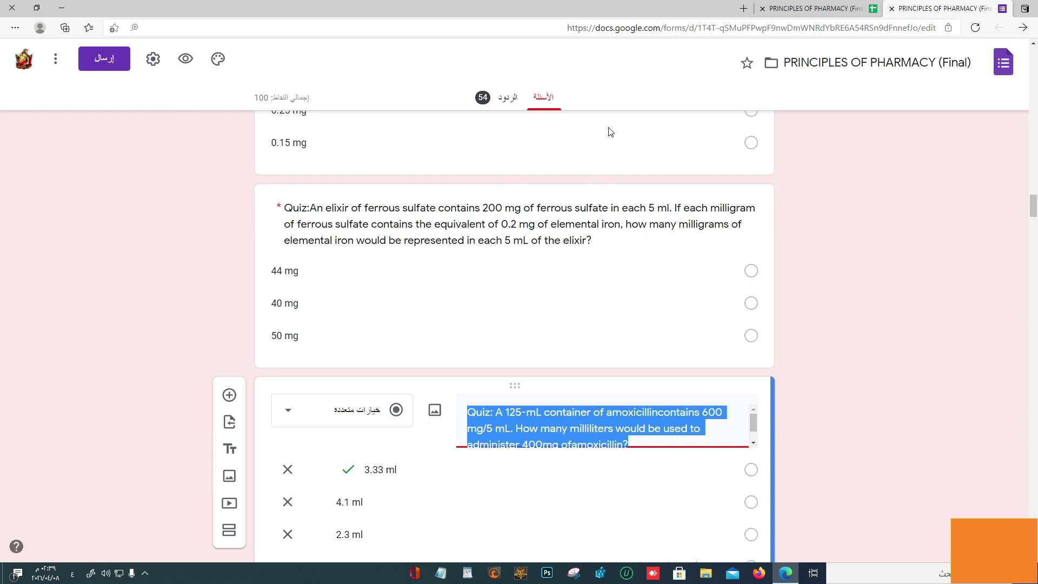
left_click(485, 212)
scroll(1033, 214, "down", 1)
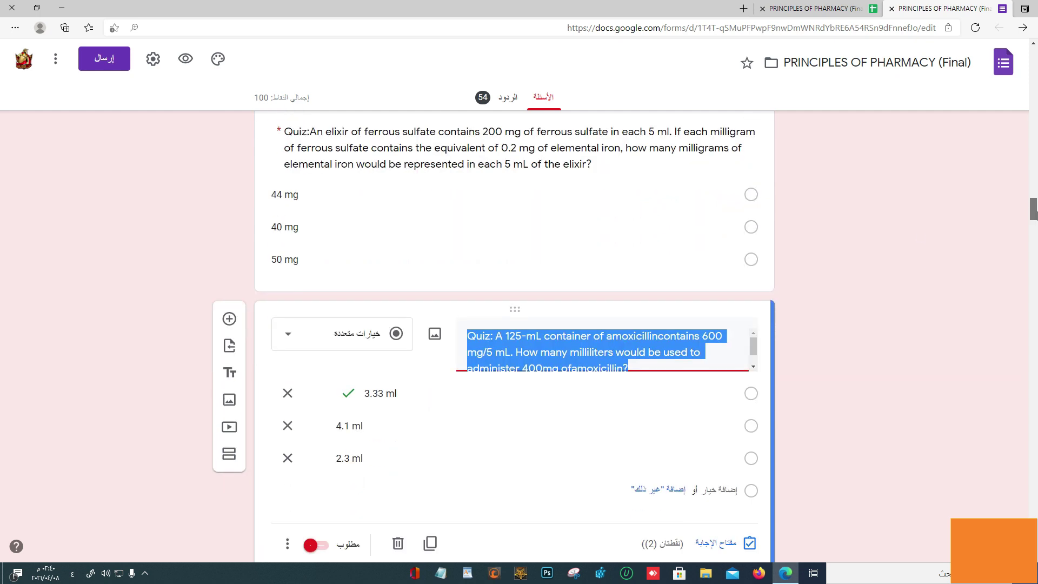
Recheck the 125-mL amoxicillin question's wording and marked answer at the end of the Chapter 2 section
scroll(1033, 213, "down", 1)
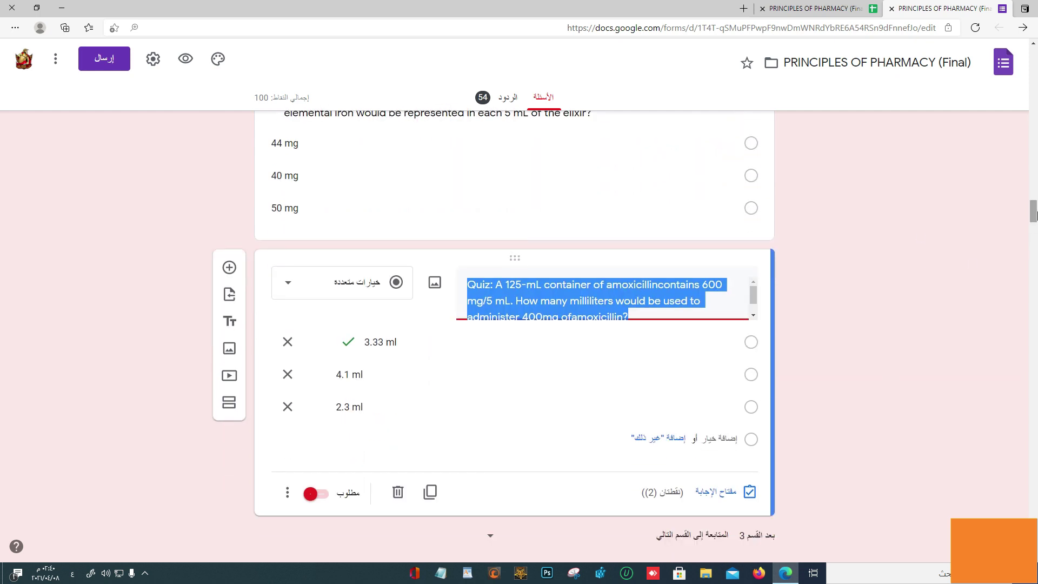
scroll(1033, 214, "down", 2)
left_click(713, 527)
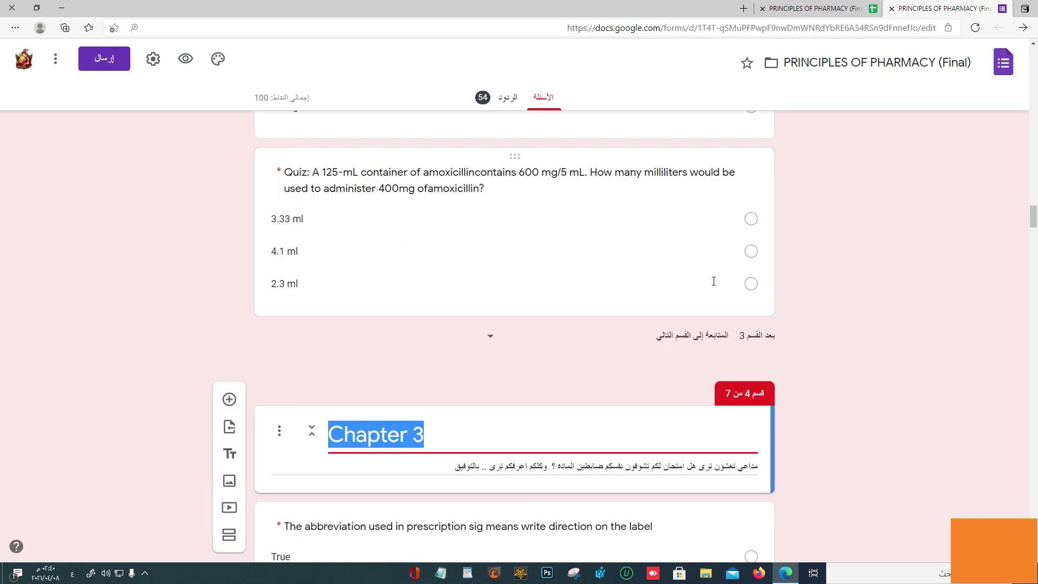
left_click(584, 173)
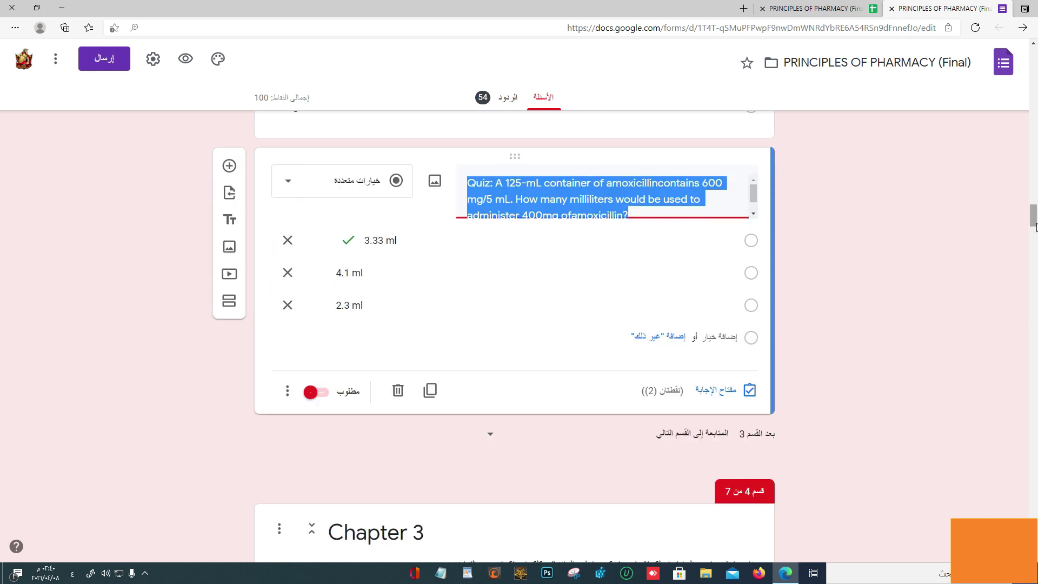
Go to Chapter 3 and examine the marked answers of the Rx meaning and sig abbreviation questions
scroll(1035, 227, "down", 7)
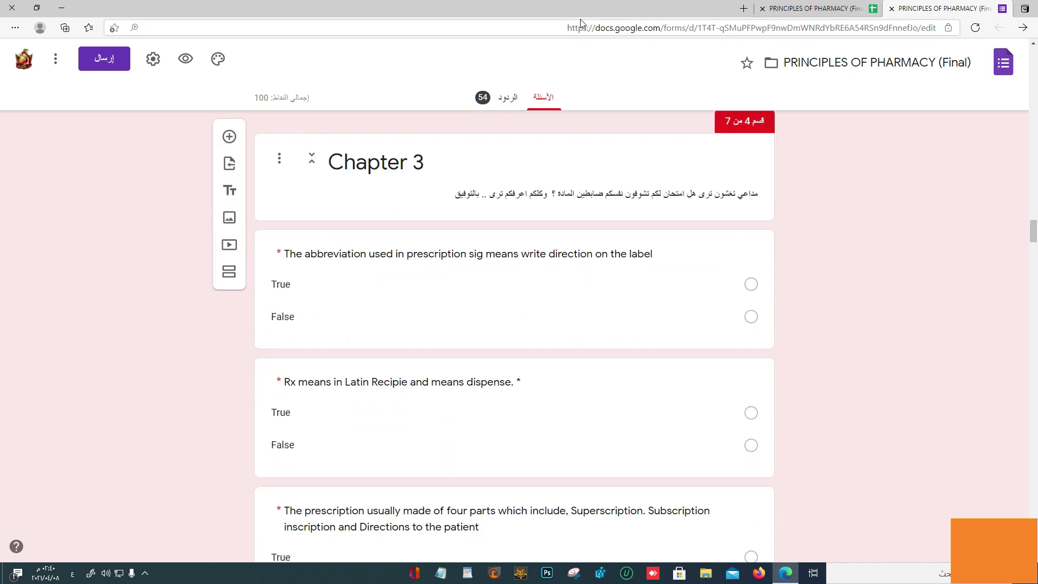
left_click(535, 392)
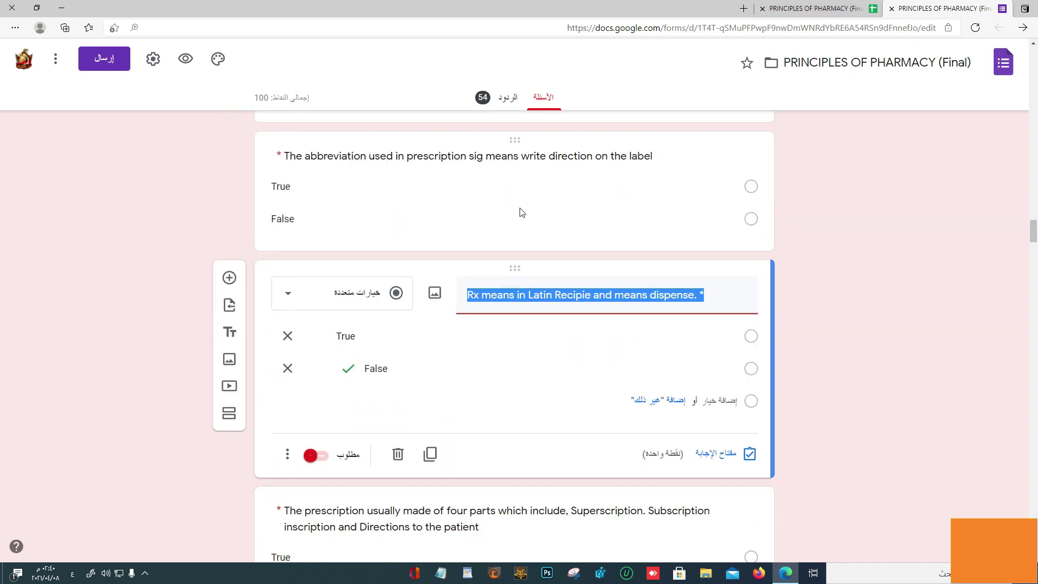
left_click_drag(1035, 245, 1035, 240)
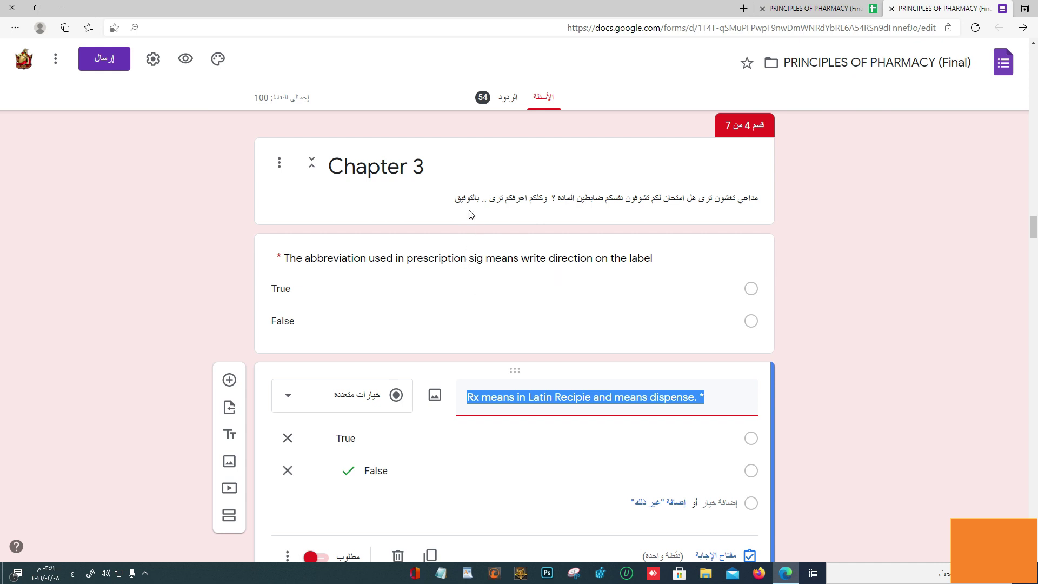
scroll(601, 214, "down", 1)
left_click(602, 214)
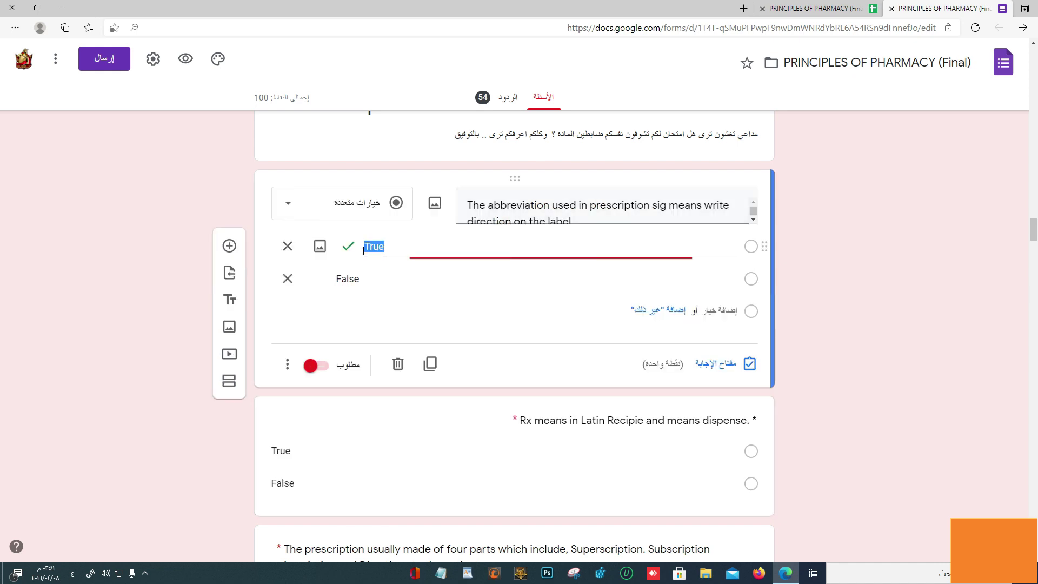
Open the questions on the four prescription parts and the three drug names and examine their marked answers
scroll(666, 302, "down", 2)
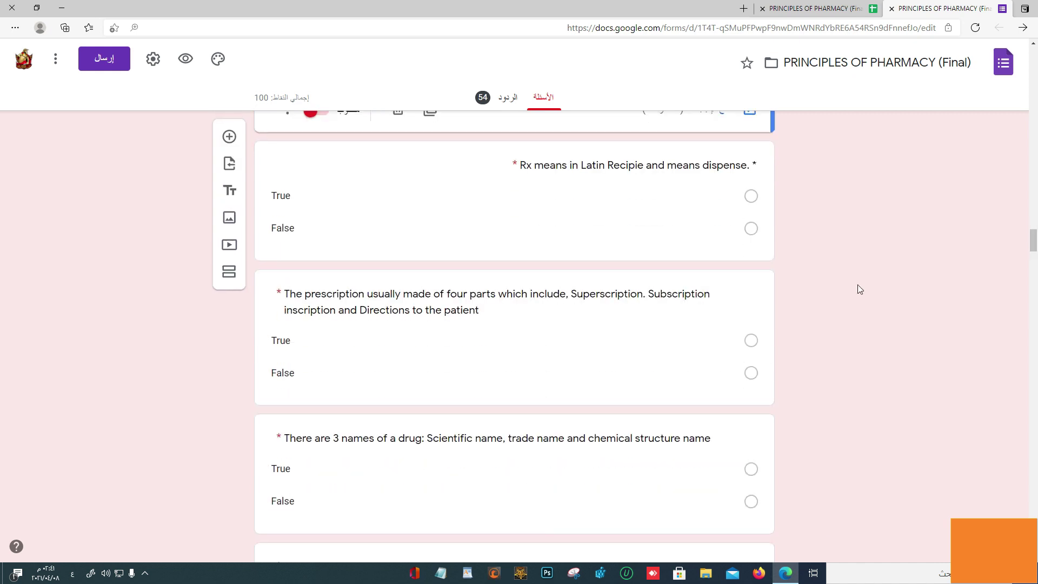
left_click(750, 285)
left_click(627, 457)
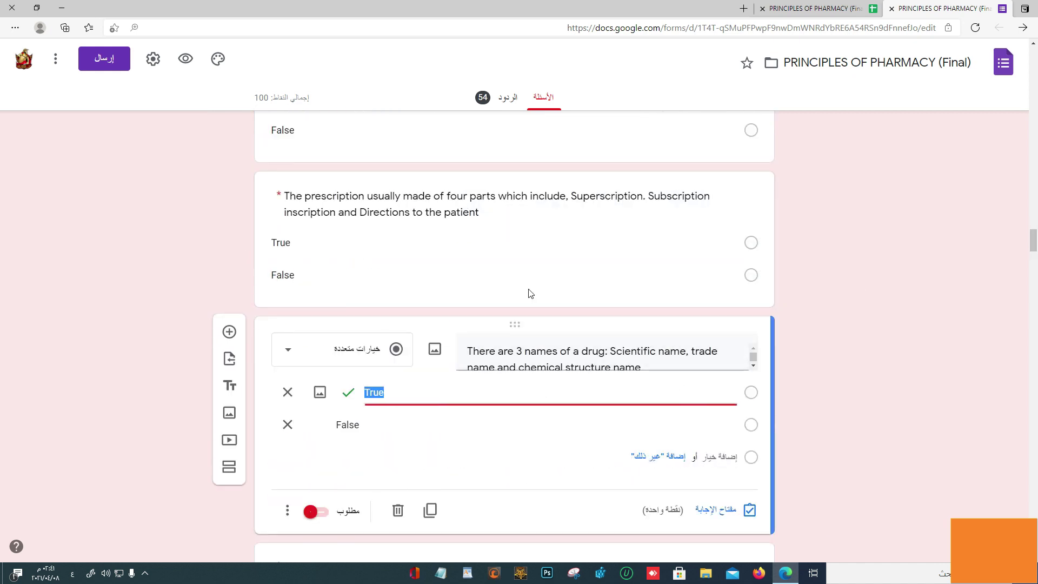
left_click(282, 195)
left_click(569, 434)
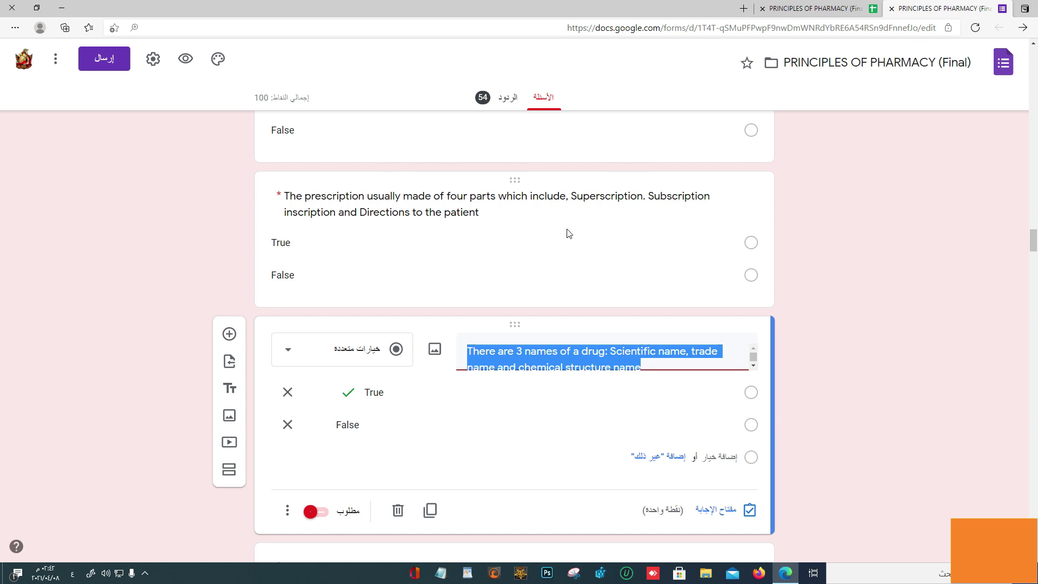
left_click(584, 203)
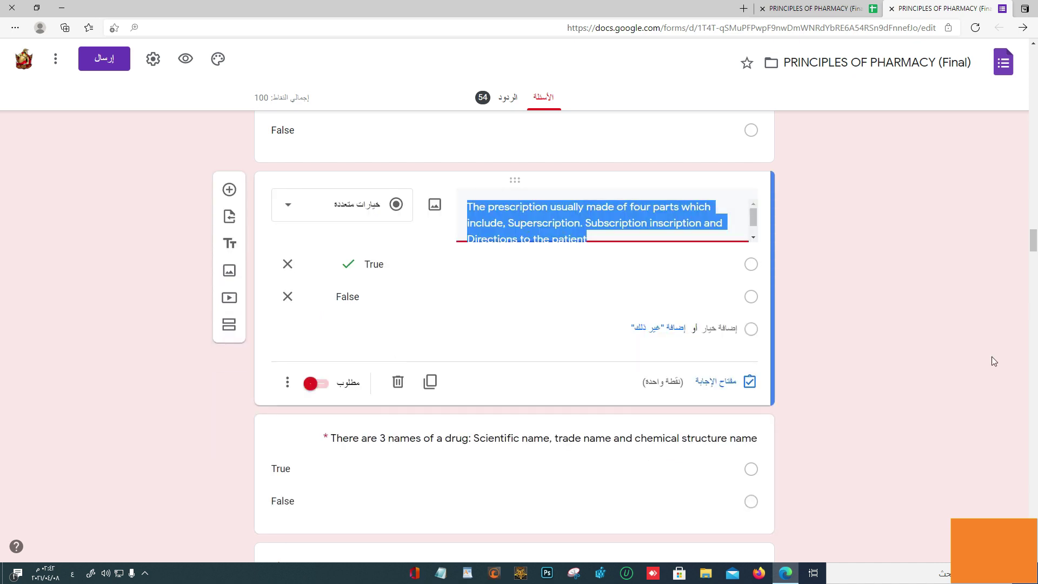
Examine the wording and marked answers of the three drug names question and the Ft. sup. no. XII question below it
scroll(1031, 254, "down", 3)
left_click(644, 305)
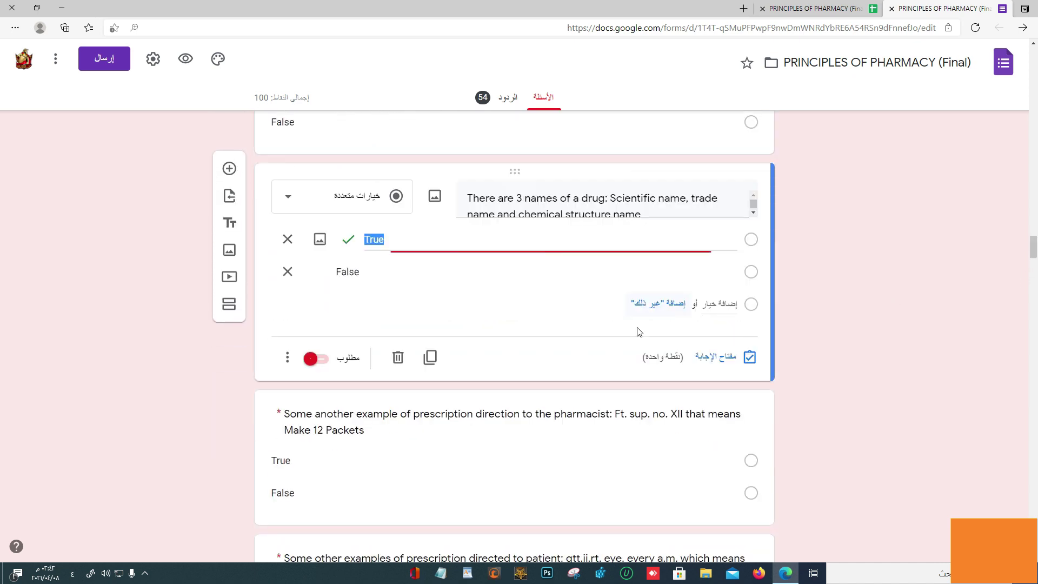
left_click(580, 424)
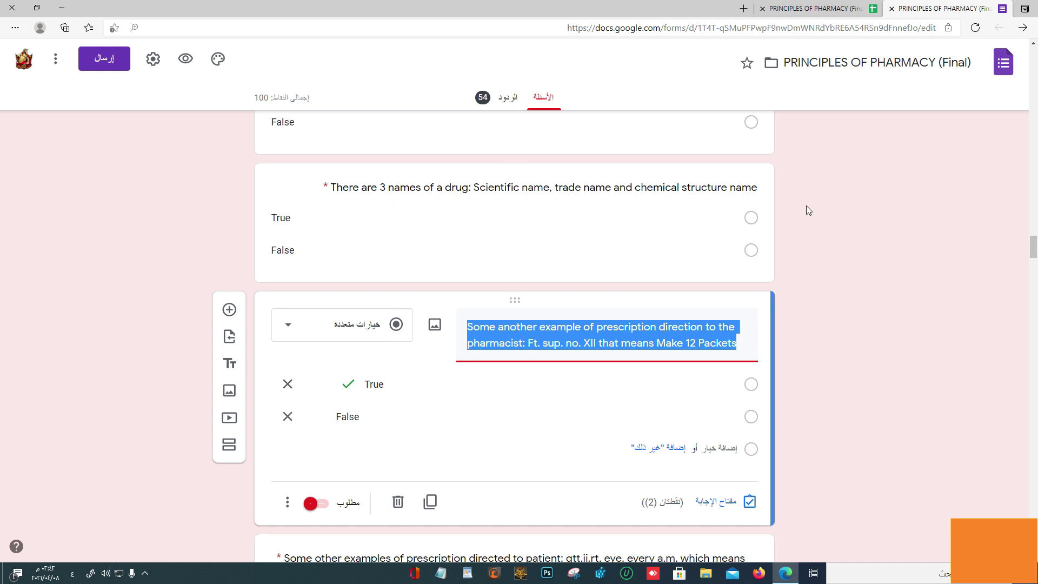
left_click(280, 217)
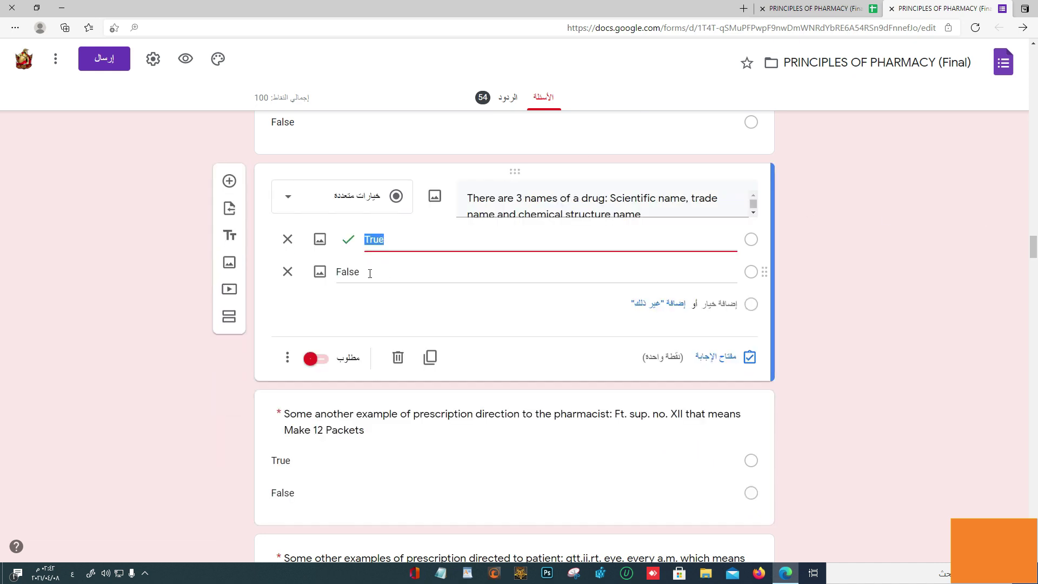
Alternate between the Ft. sup. no. XII and gtt.ii.rt. eye prescription questions, examining their wording and marked answers
scroll(1036, 262, "down", 3)
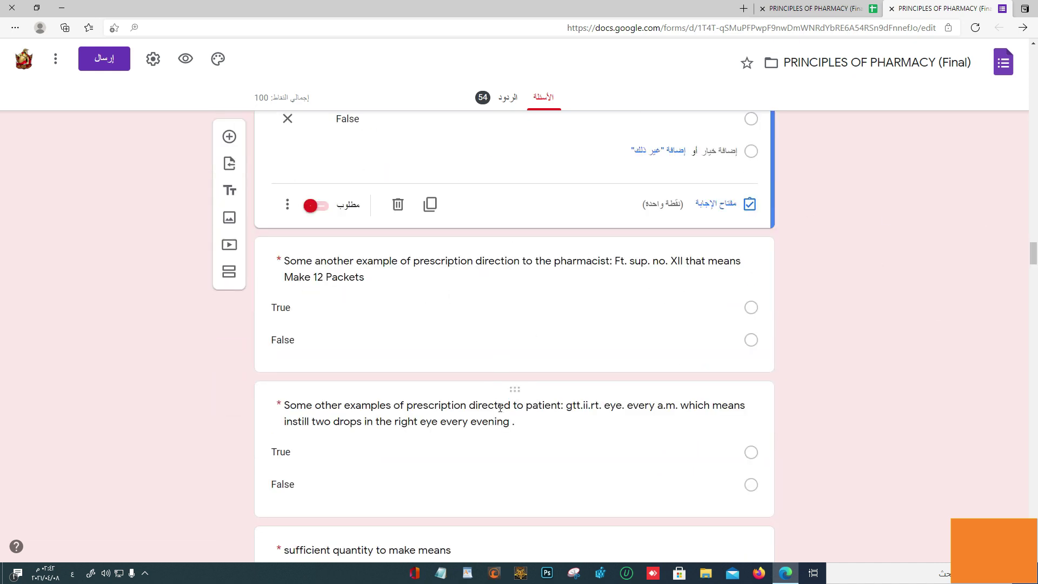
left_click(500, 408)
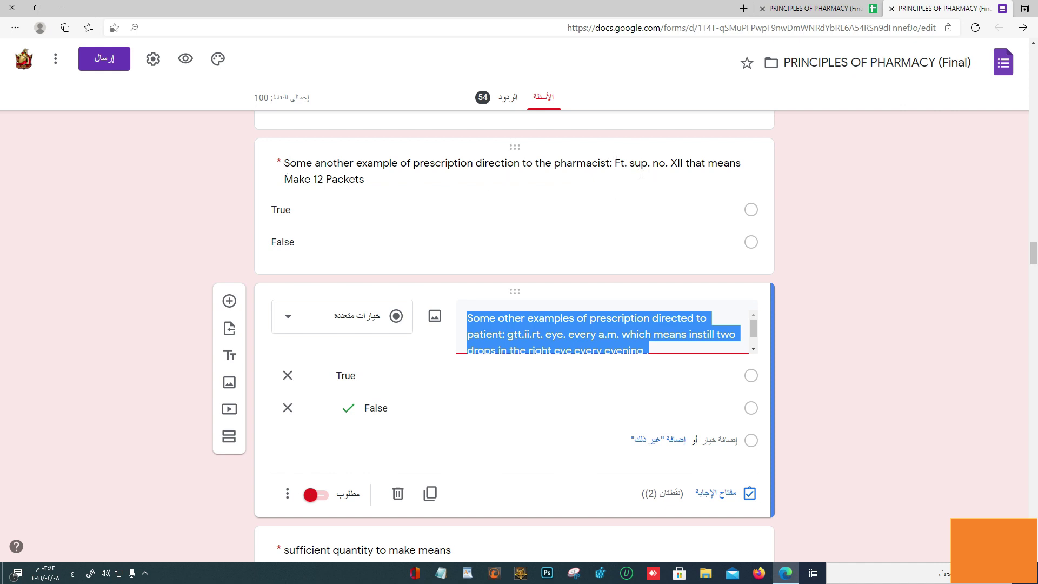
left_click(321, 244)
left_click(538, 389)
left_click(350, 182)
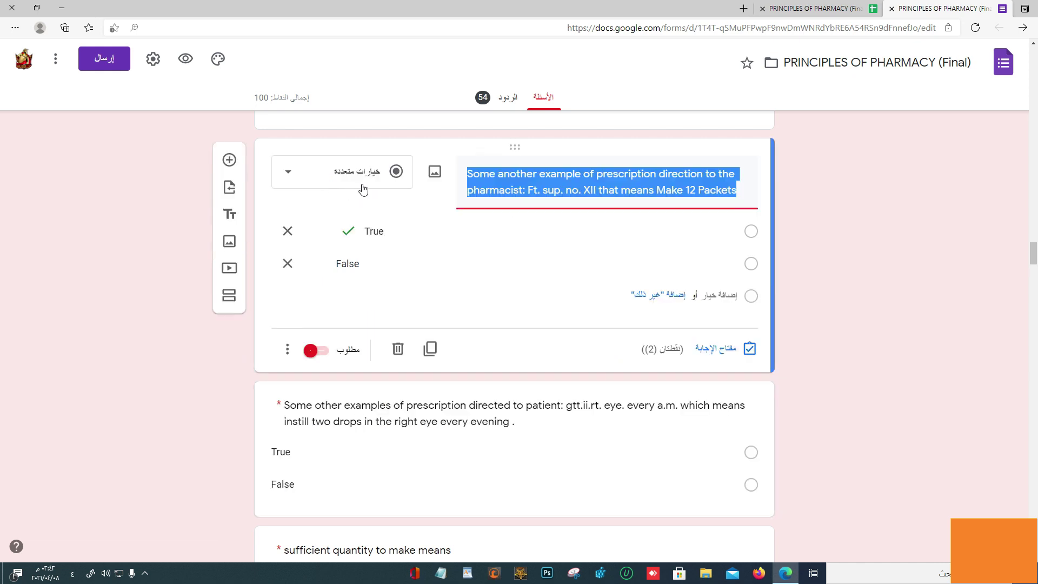
left_click(381, 413)
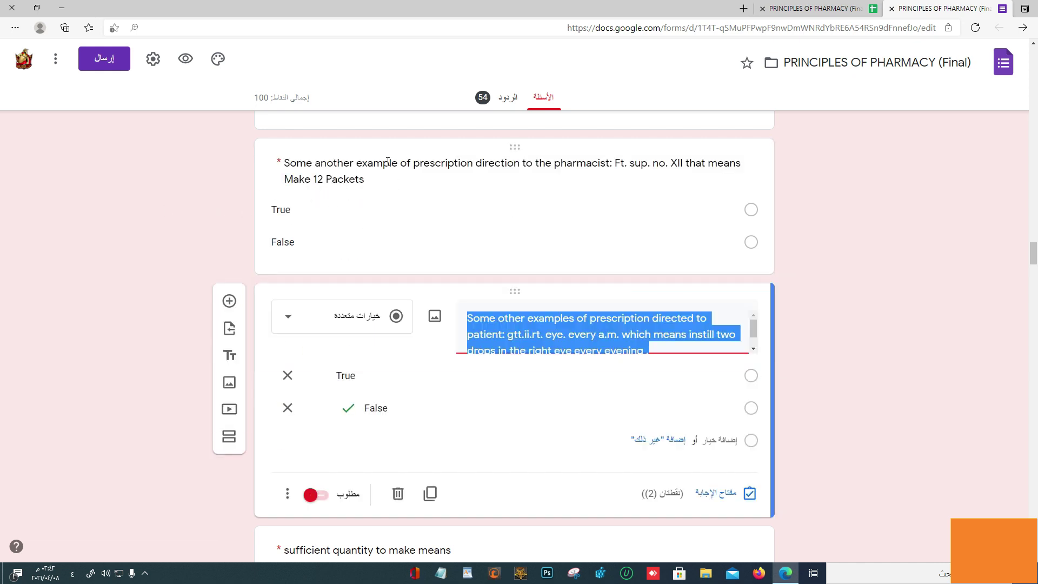
left_click(423, 226)
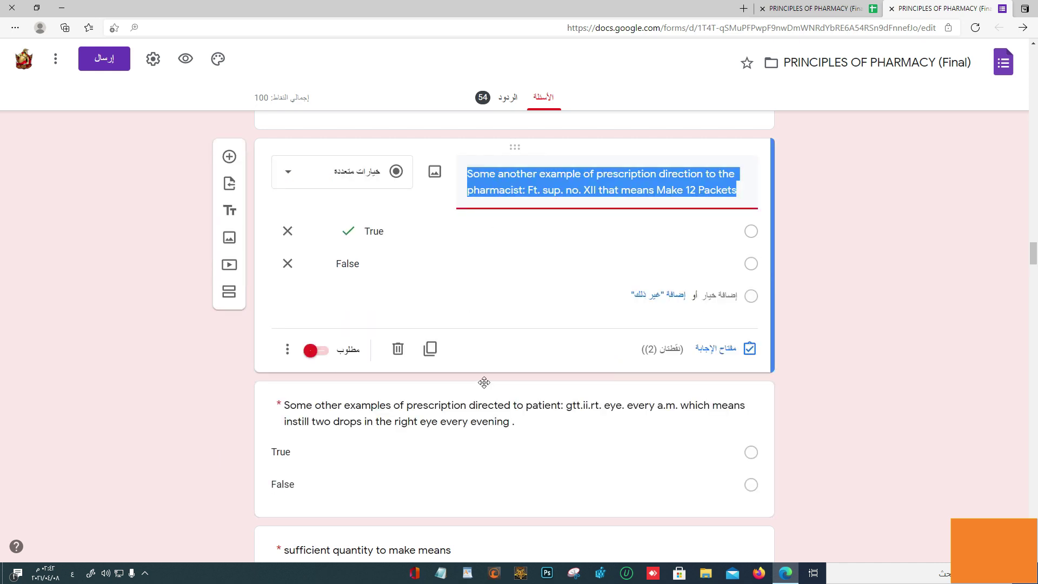
left_click(491, 410)
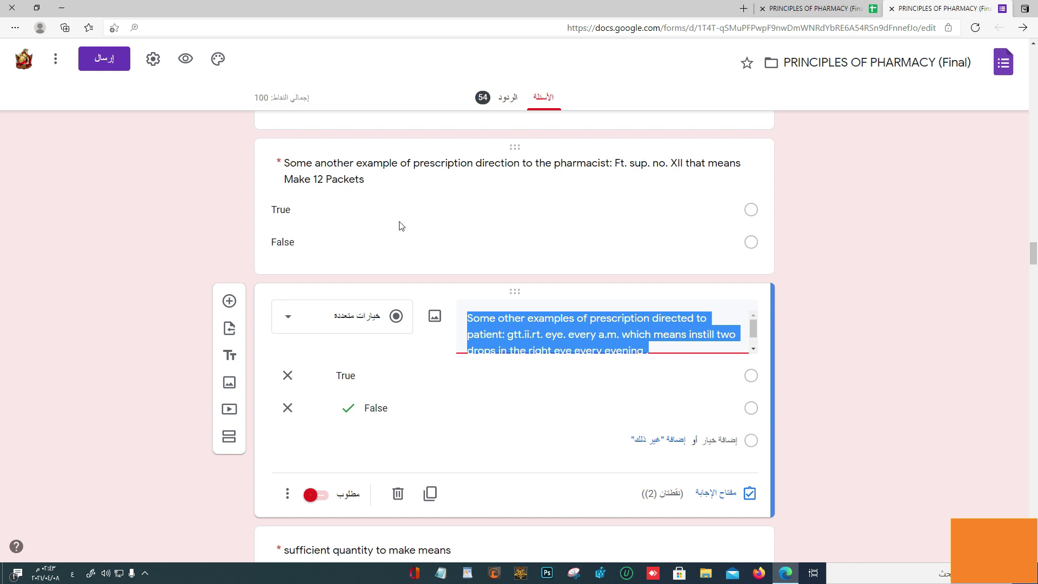
Review the gtt.ii.rt. eye question again and examine the abbreviation options and marked answer for "sufficient quantity to make"
left_click_drag(1034, 250, 1033, 255)
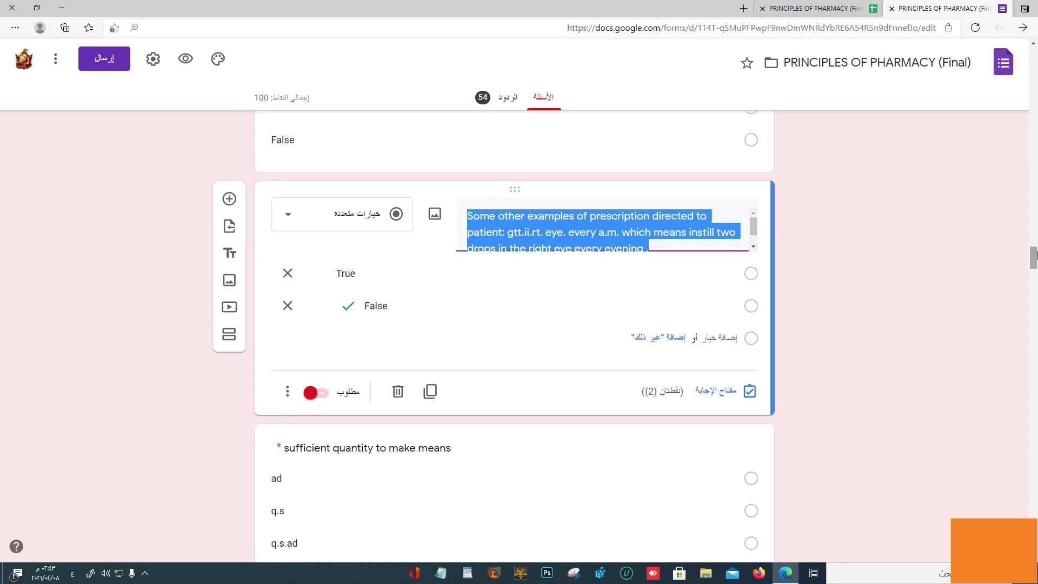
left_click(534, 456)
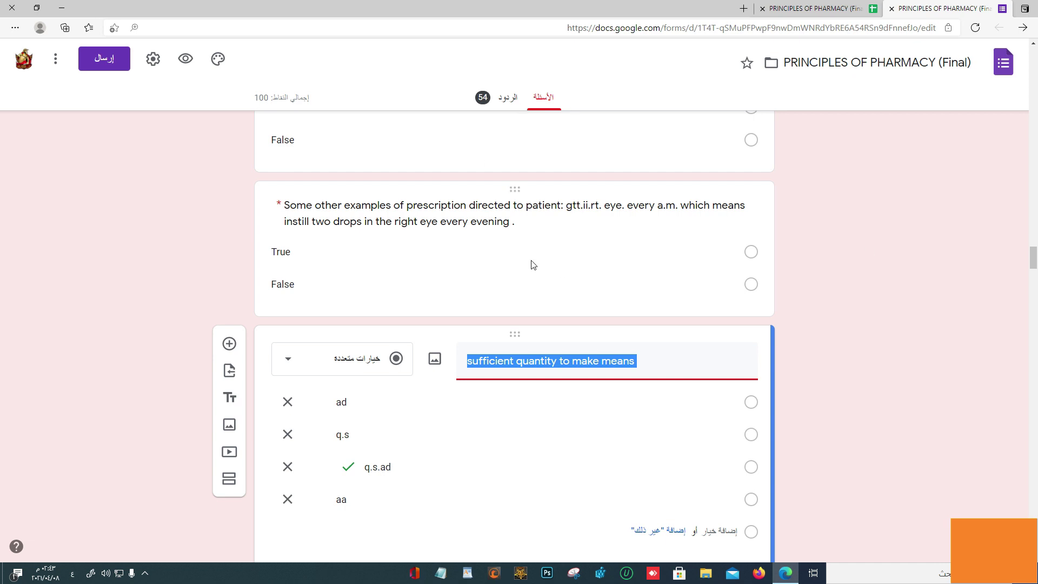
left_click(480, 239)
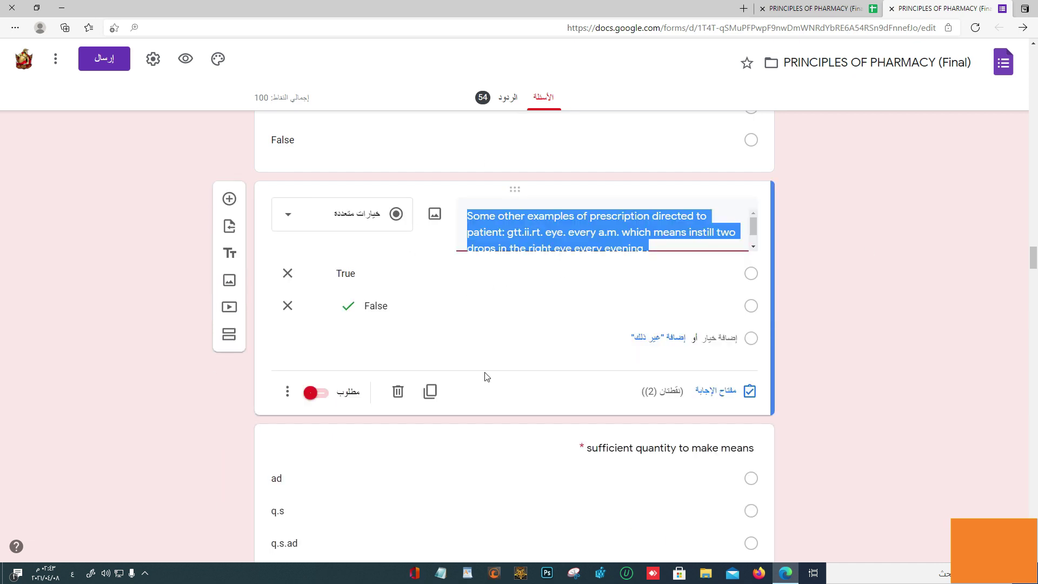
left_click(506, 442)
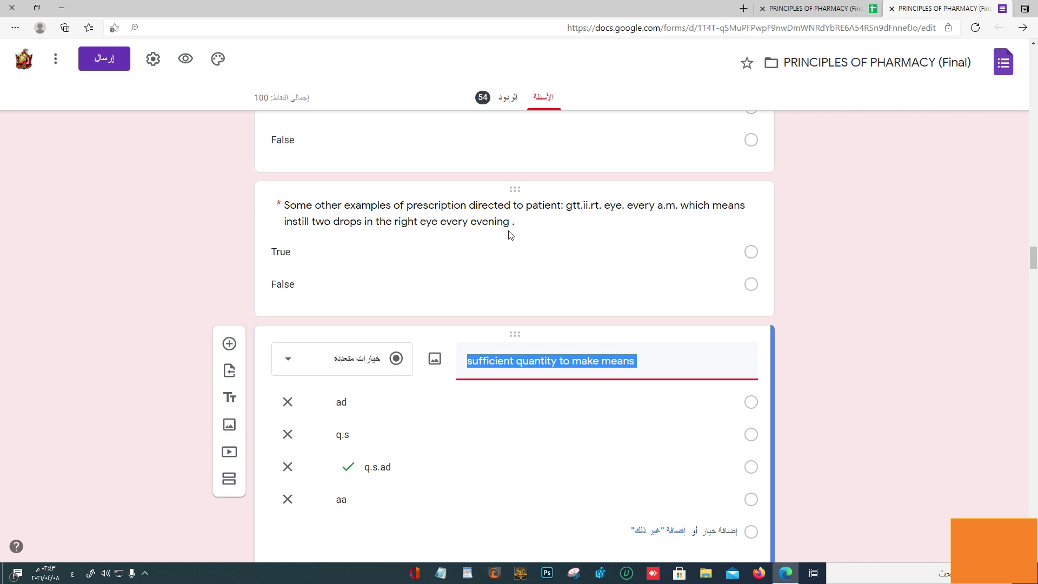
left_click(488, 224)
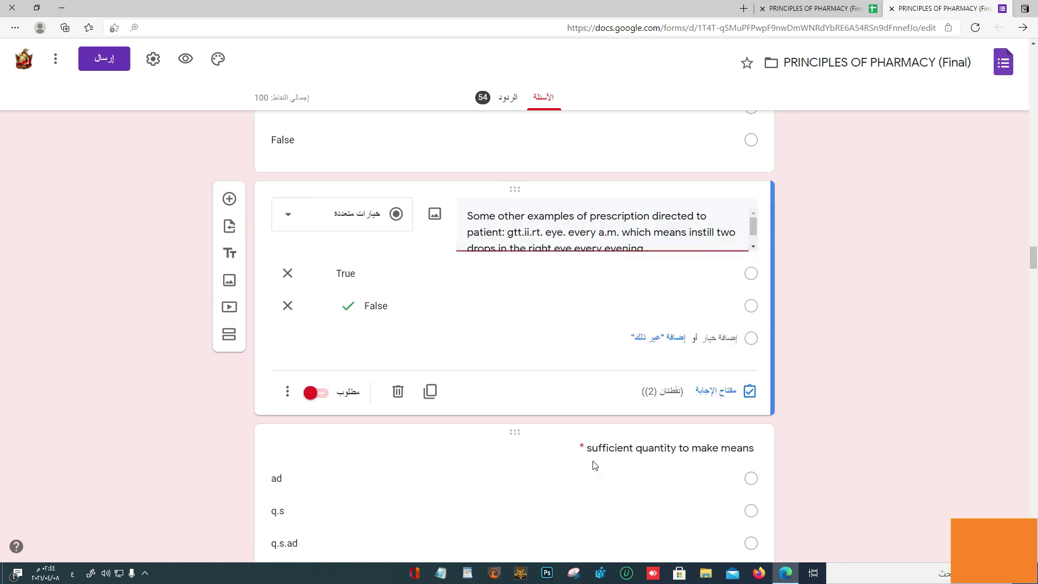
left_click(603, 476)
scroll(639, 267, "down", 2)
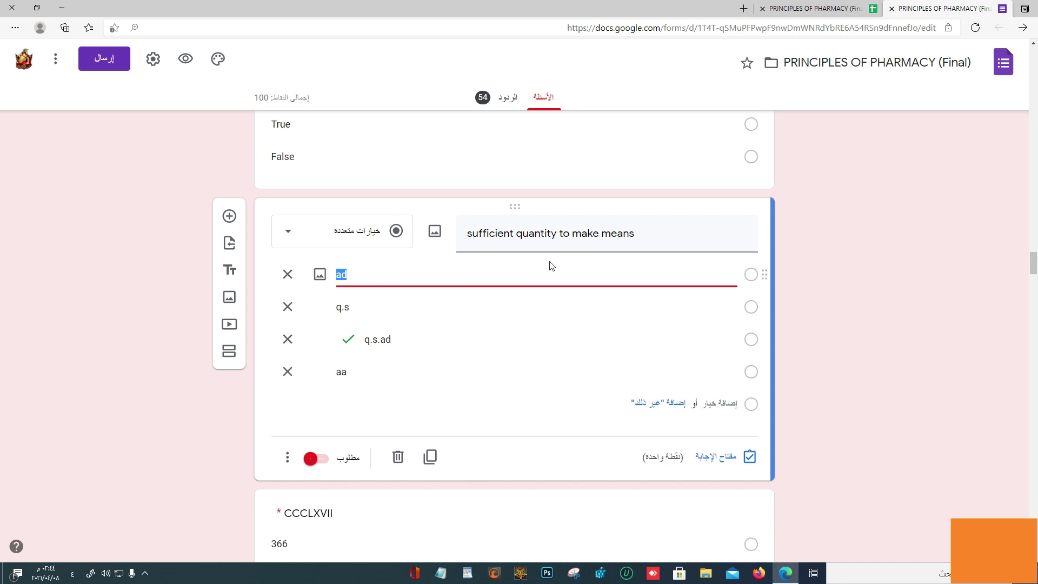
Open the Roman numeral question CCCLXVII and examine its number options and marked answer
scroll(353, 203, "down", 6)
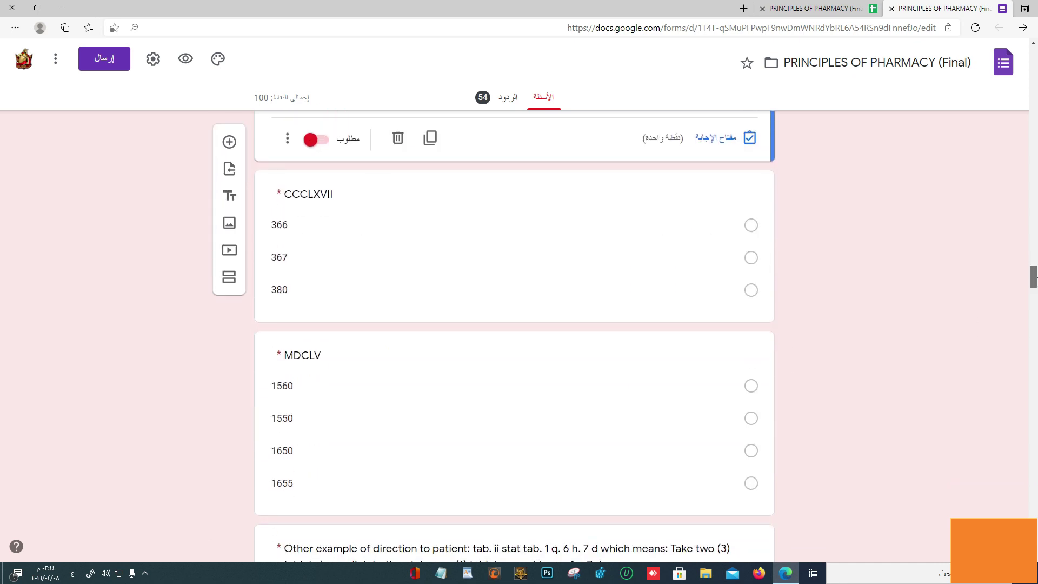
left_click(353, 202)
left_click_drag(1034, 270, 1034, 262)
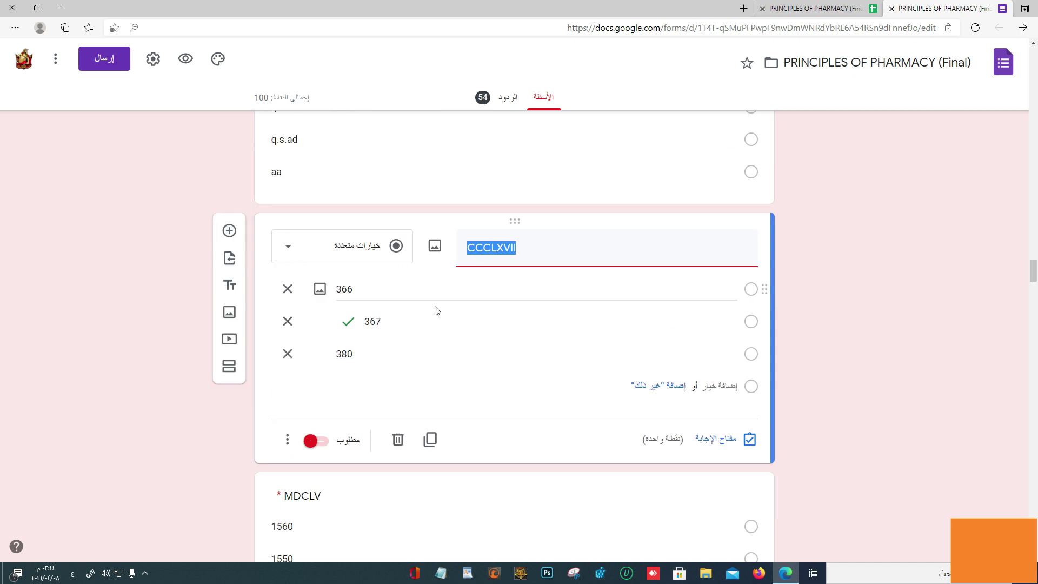
left_click(380, 327)
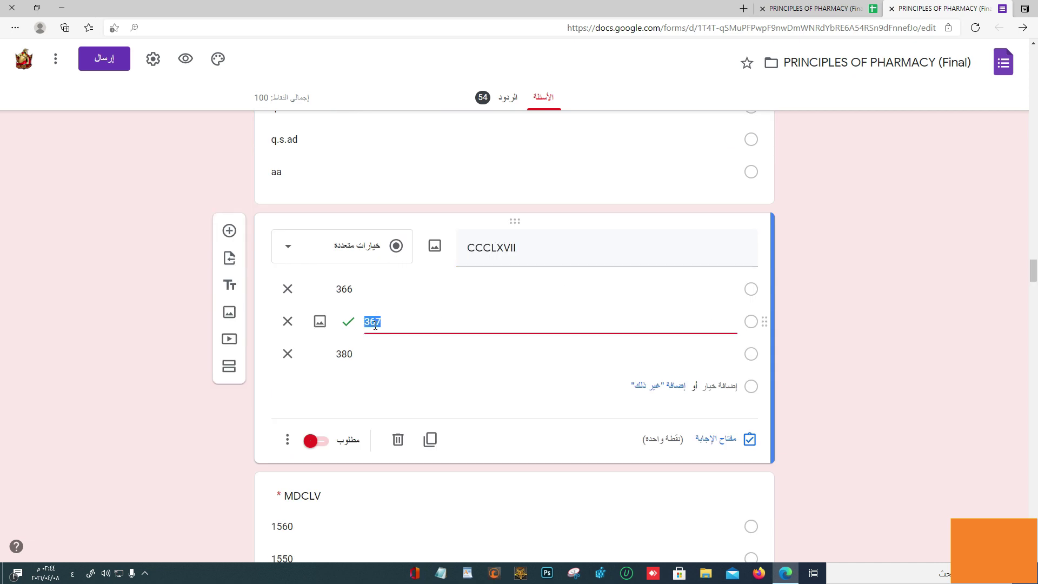
Open the Roman numeral question MDCLV and examine its number options and marked answer
left_click_drag(1034, 270, 1034, 279)
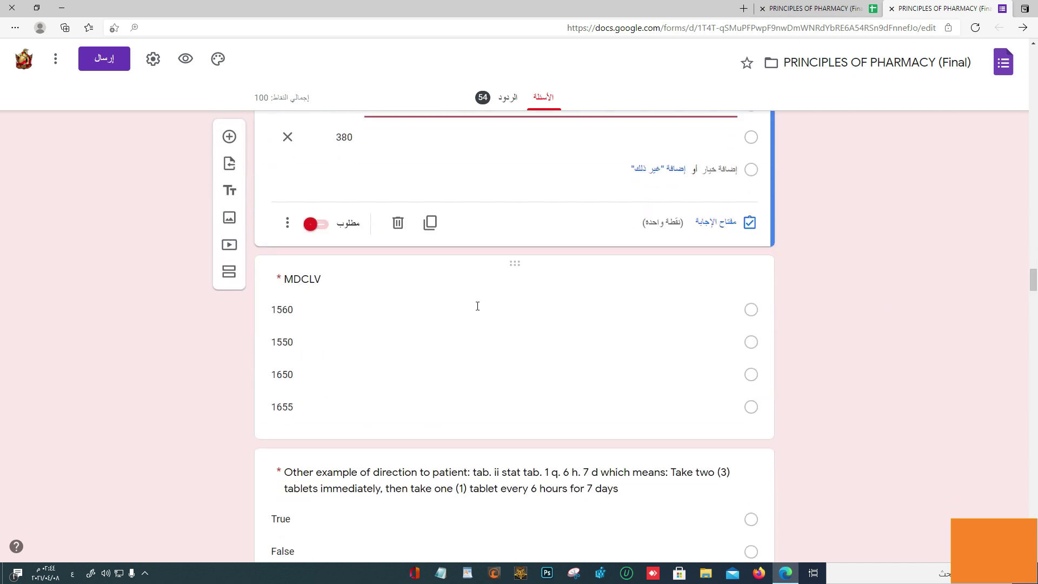
left_click(455, 334)
left_click(495, 192)
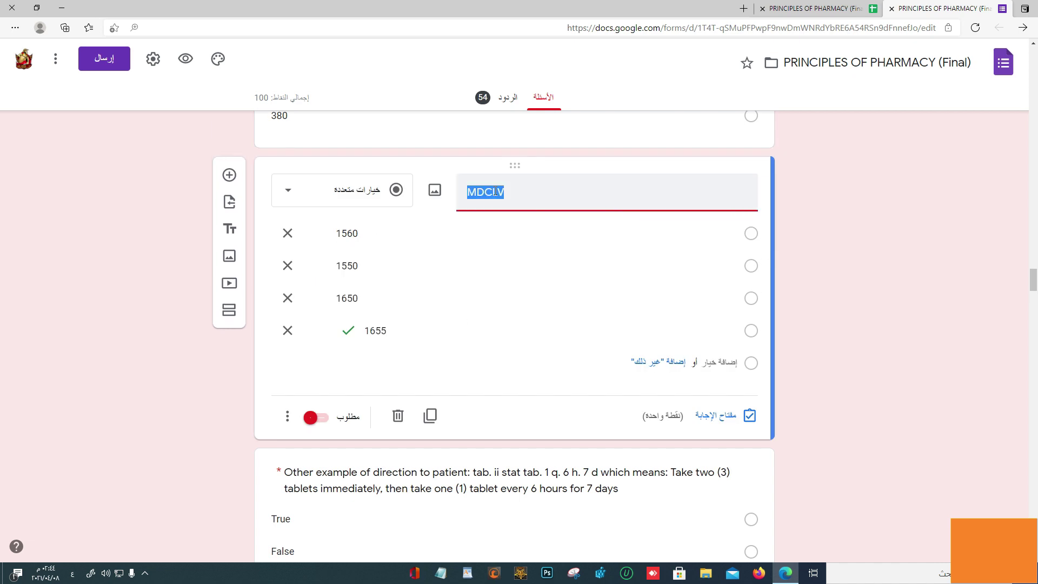
Open the lactose weight question, examine its Case in Point 4.1 prescription and marked answer, and go on to Chapter 4
left_click_drag(1034, 279, 1033, 295)
scroll(473, 274, "down", 1)
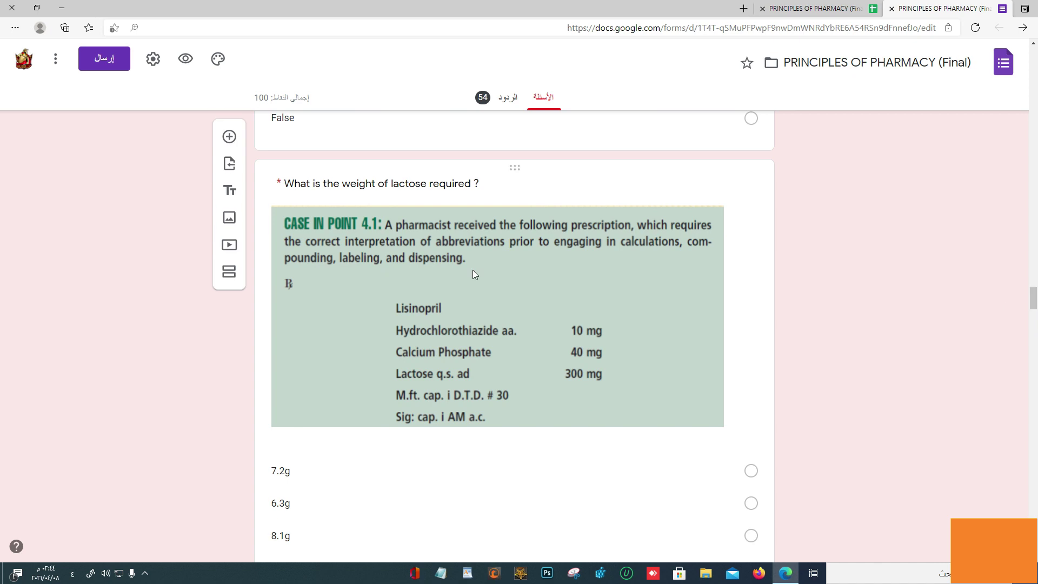
left_click(504, 188)
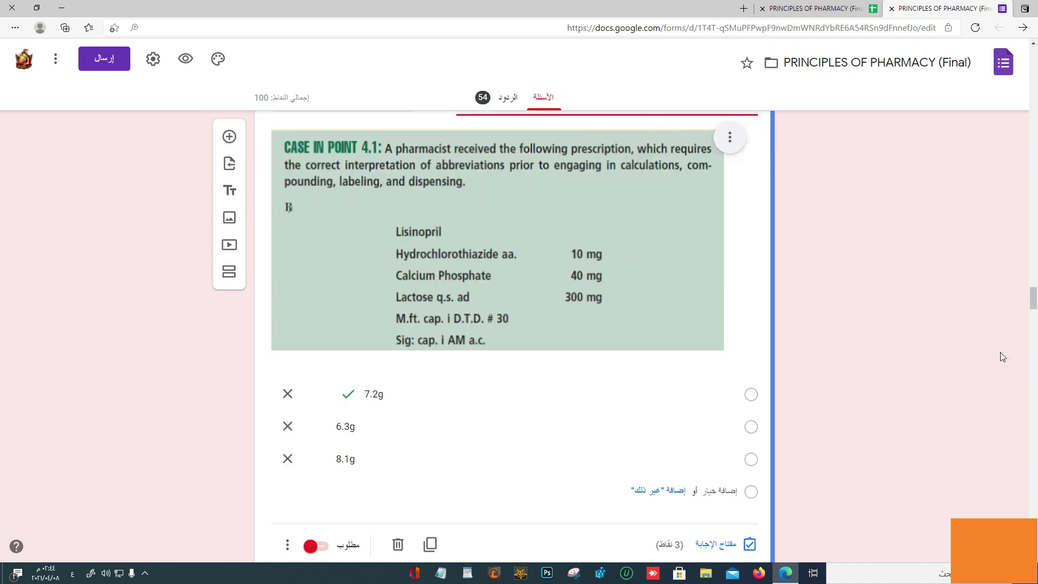
left_click_drag(1033, 310, 1034, 306)
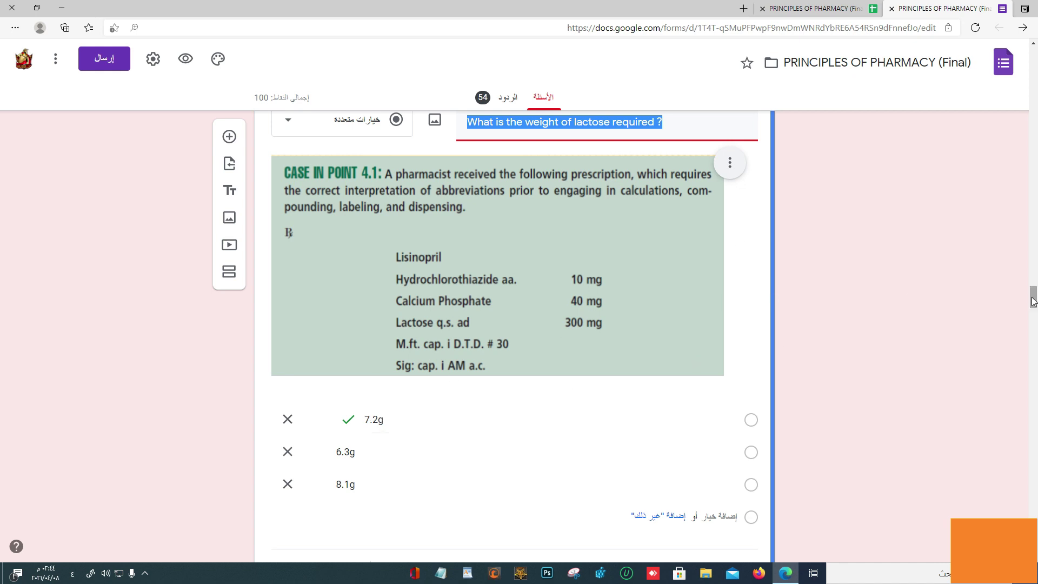
scroll(1032, 300, "down", 1)
mouse_move(1032, 300)
left_mouse_down()
mouse_move(1029, 358)
mouse_move(1030, 318)
left_mouse_up()
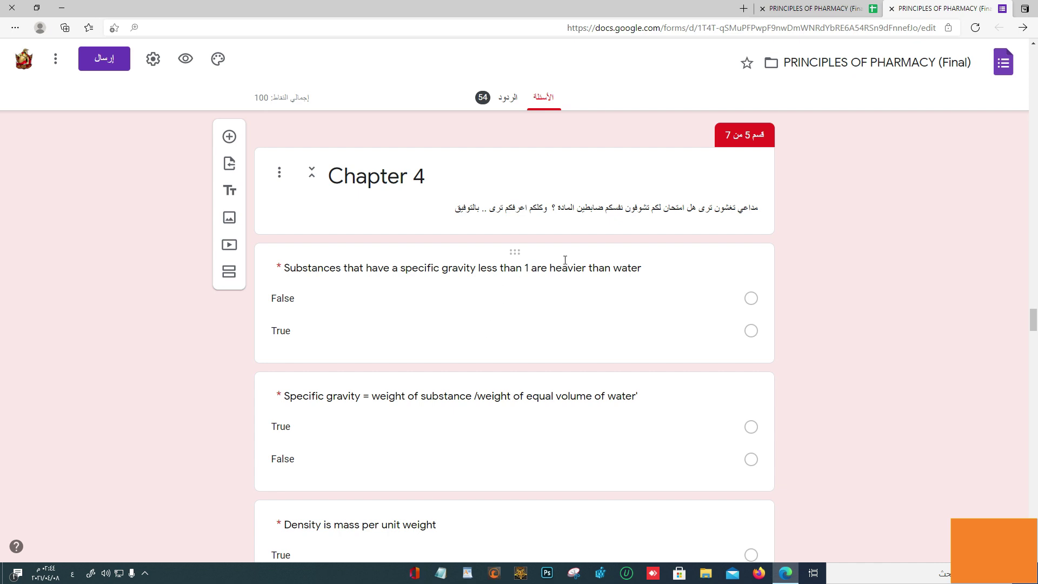
Open the specific gravity formula question and the "Density is mass per unit weight" question and examine their marked answers
left_click_drag(1033, 320, 1034, 331)
left_click(503, 195)
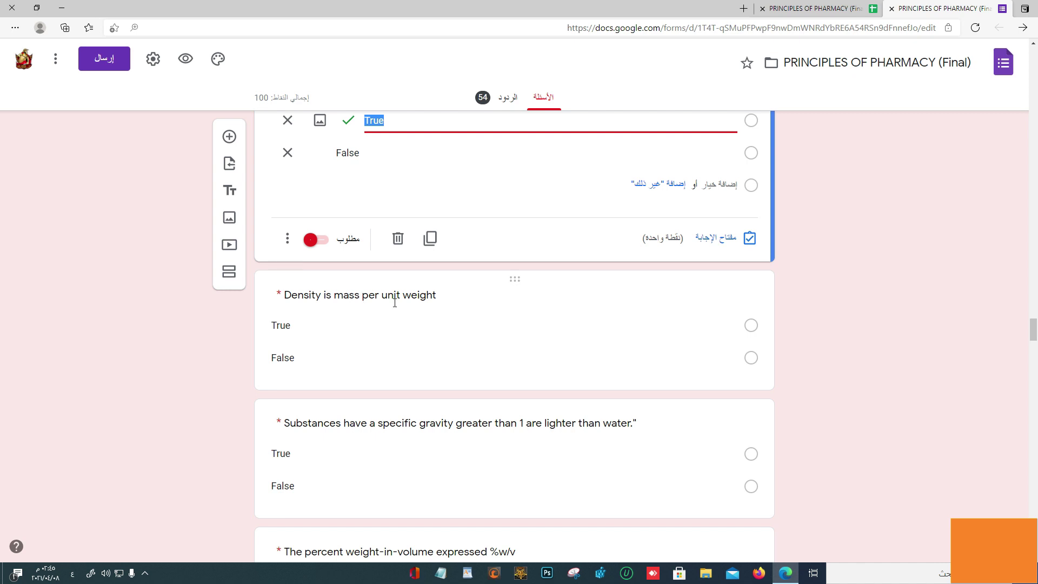
left_click(431, 304)
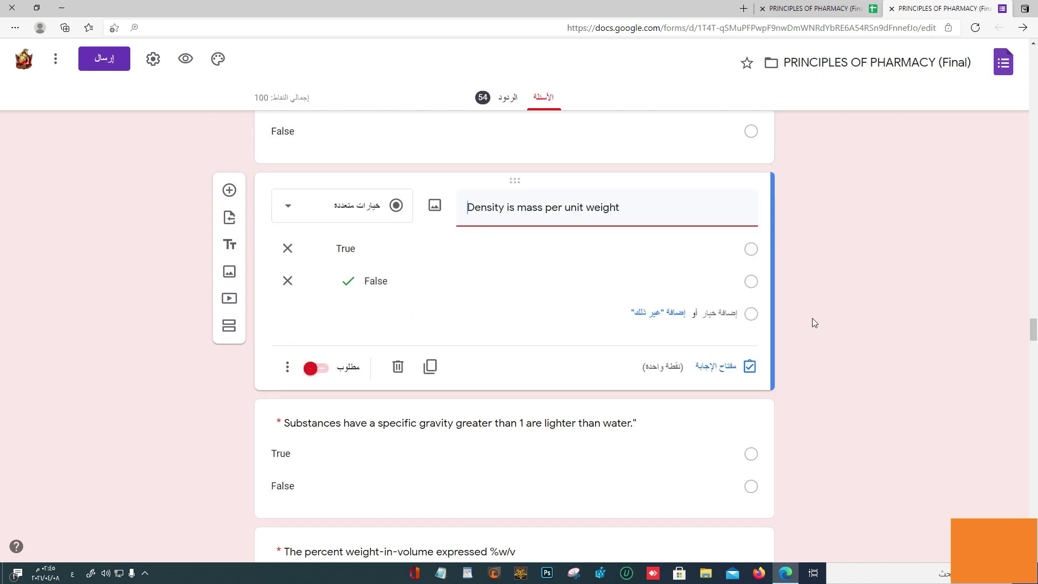
Open the question on substances with specific gravity greater than 1 and the percent weight-in-volume question, and examine their marked answers
left_click_drag(1033, 335, 1033, 342)
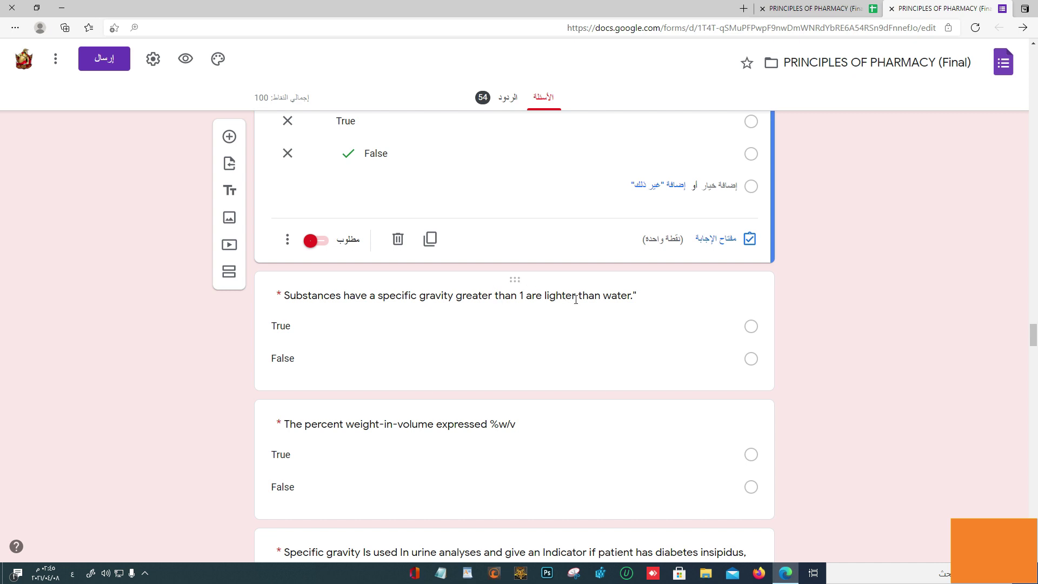
left_click(557, 329)
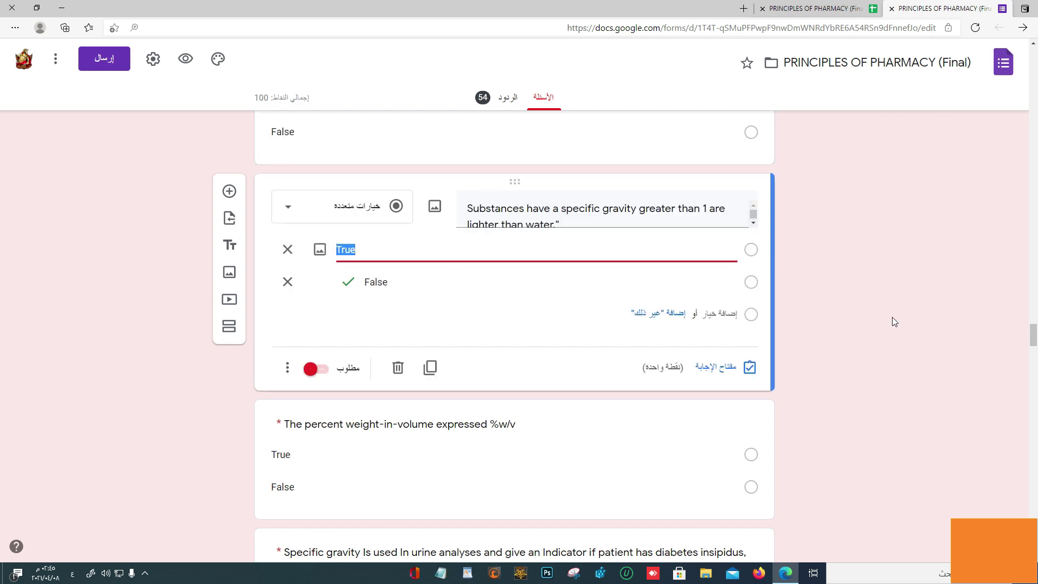
scroll(1034, 340, "down", 1)
left_click_drag(1034, 340, 1034, 349)
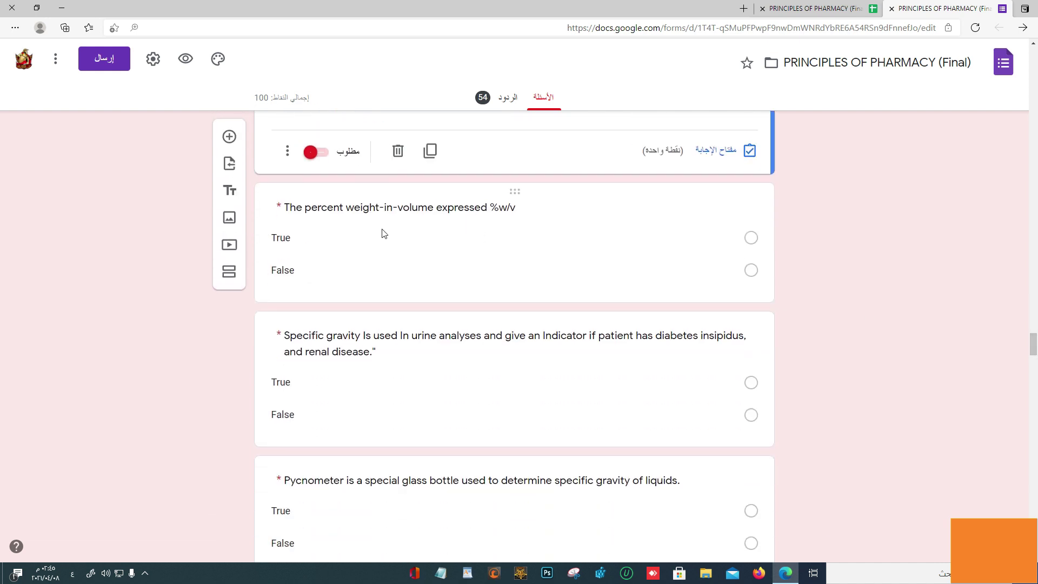
left_click(523, 209)
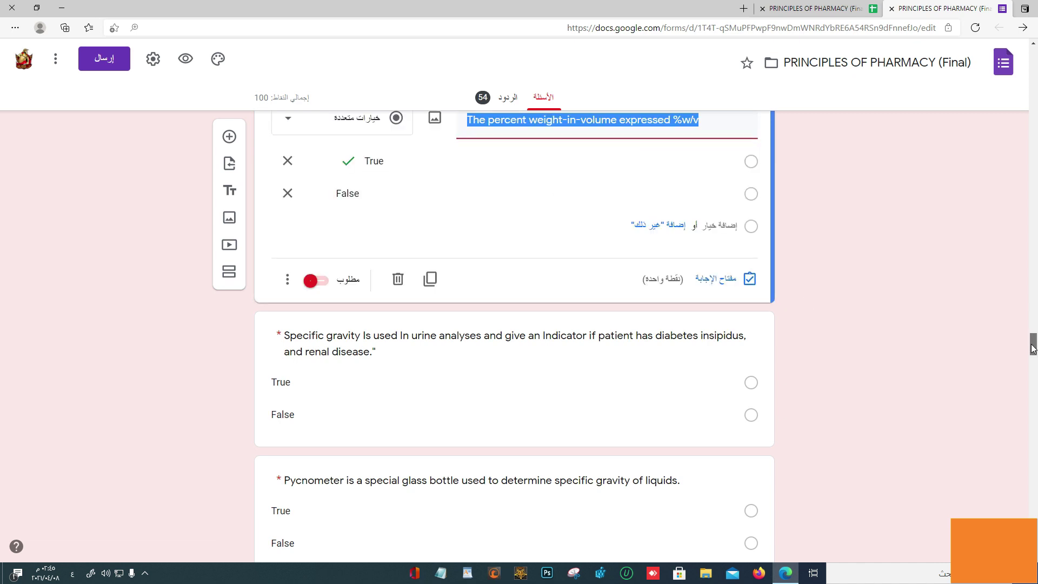
Open the urine analyses question and the Pycnometer question and examine their marked answers
left_click_drag(1033, 347, 1033, 354)
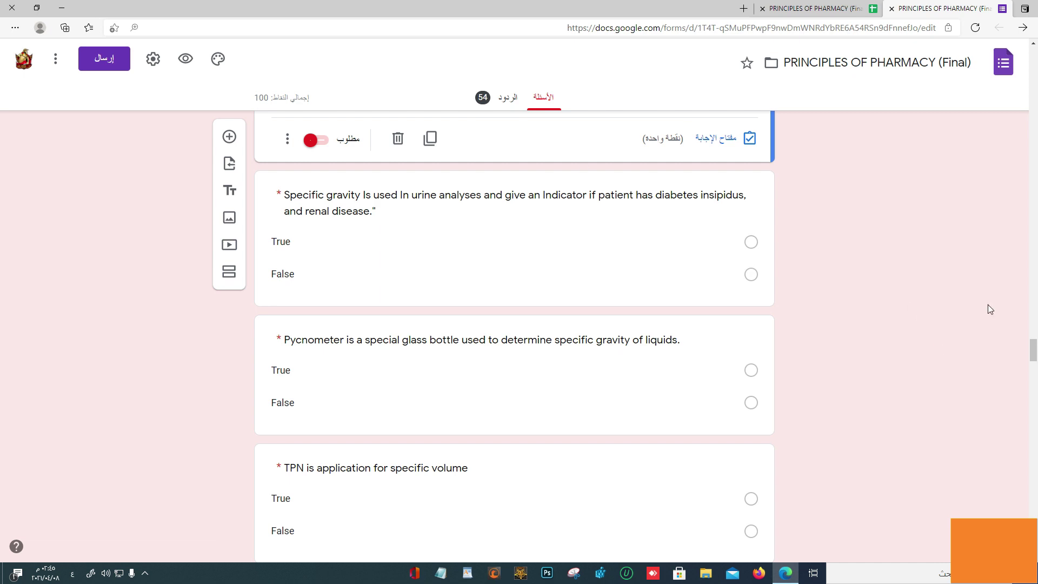
triple_click(568, 216)
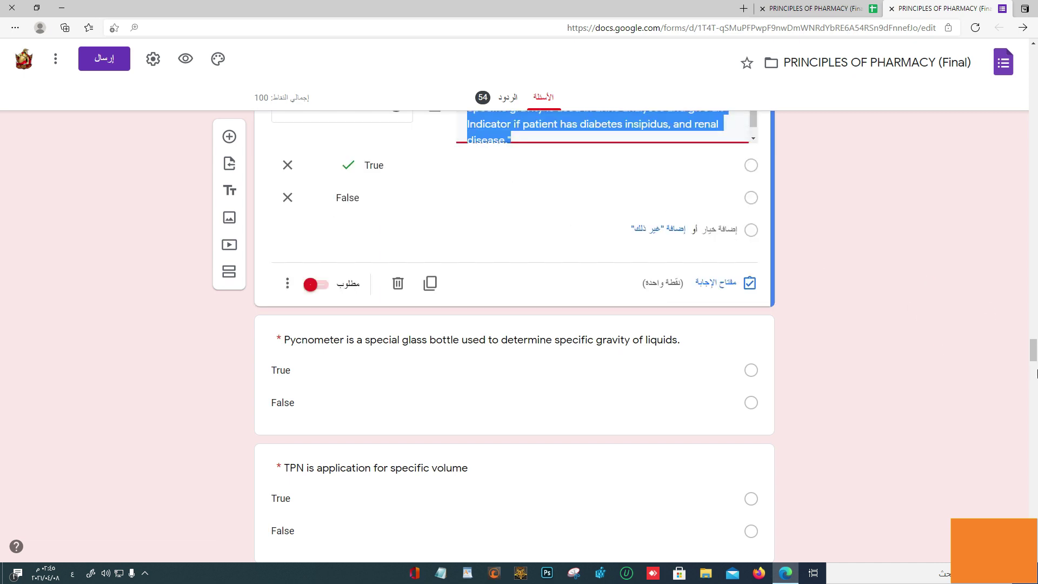
scroll(1034, 351, "down", 2)
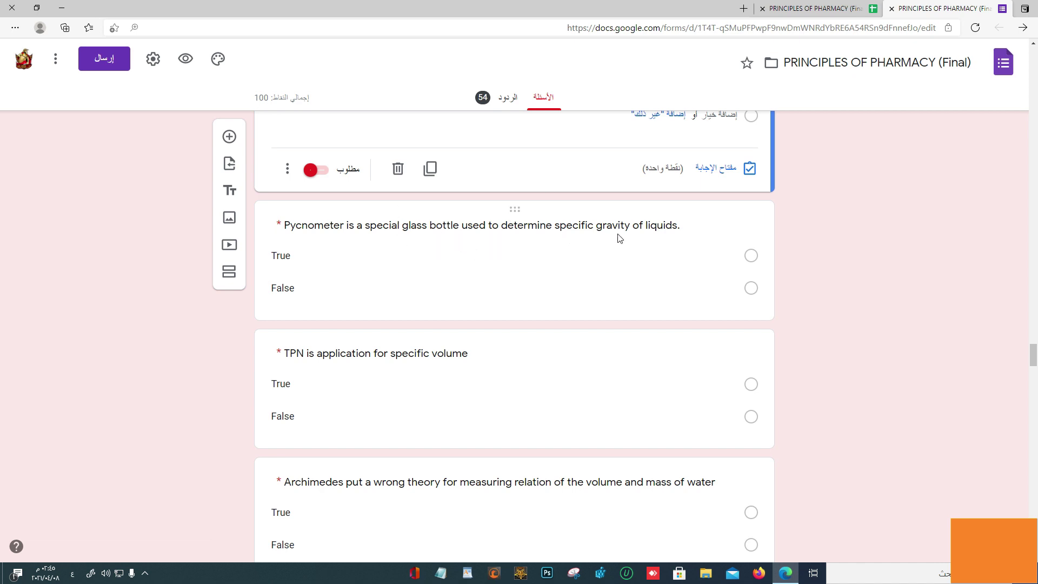
left_click(353, 244)
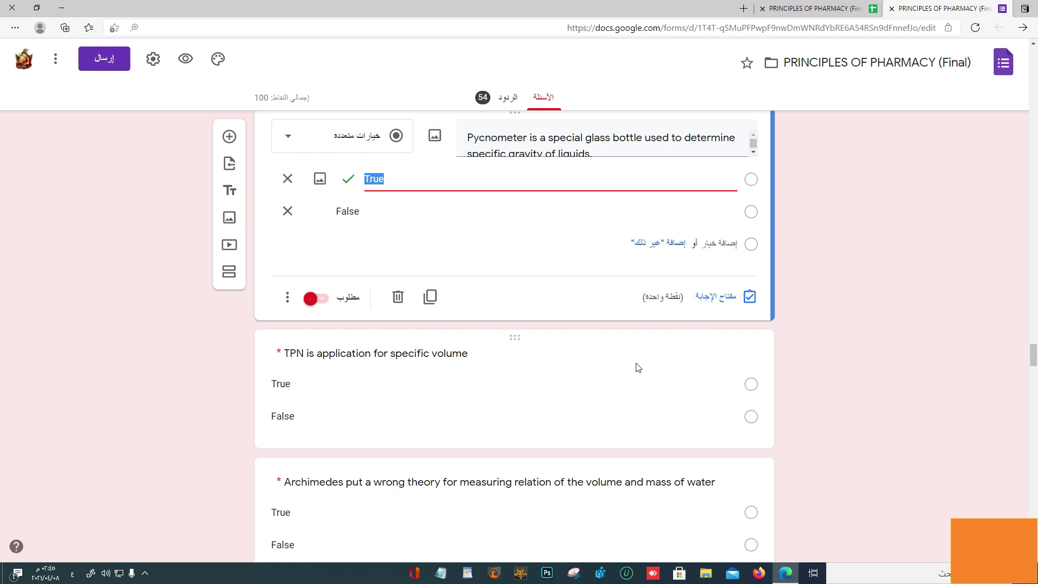
Open the "TPN is application for specific volume" question and examine its wording and marked answer
scroll(1034, 356, "down", 2)
scroll(1035, 357, "up", 1)
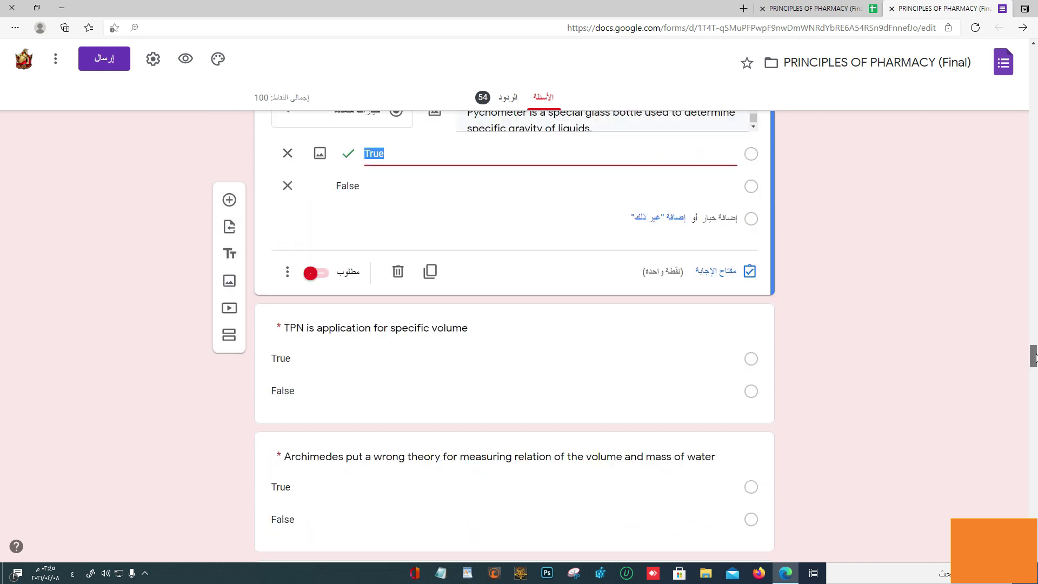
left_click(501, 327)
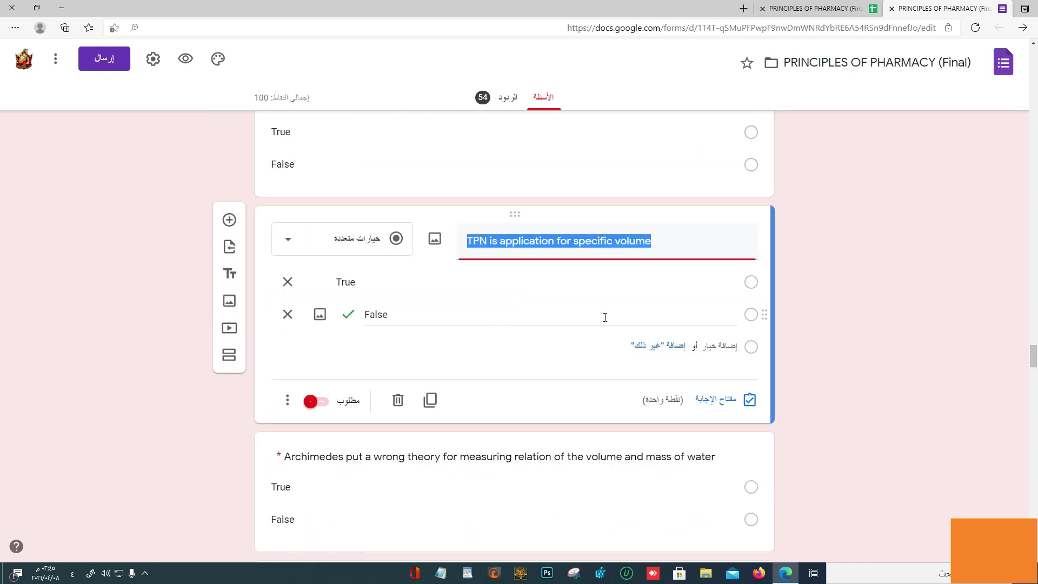
left_click(528, 255)
double_click(487, 240)
left_click(539, 242)
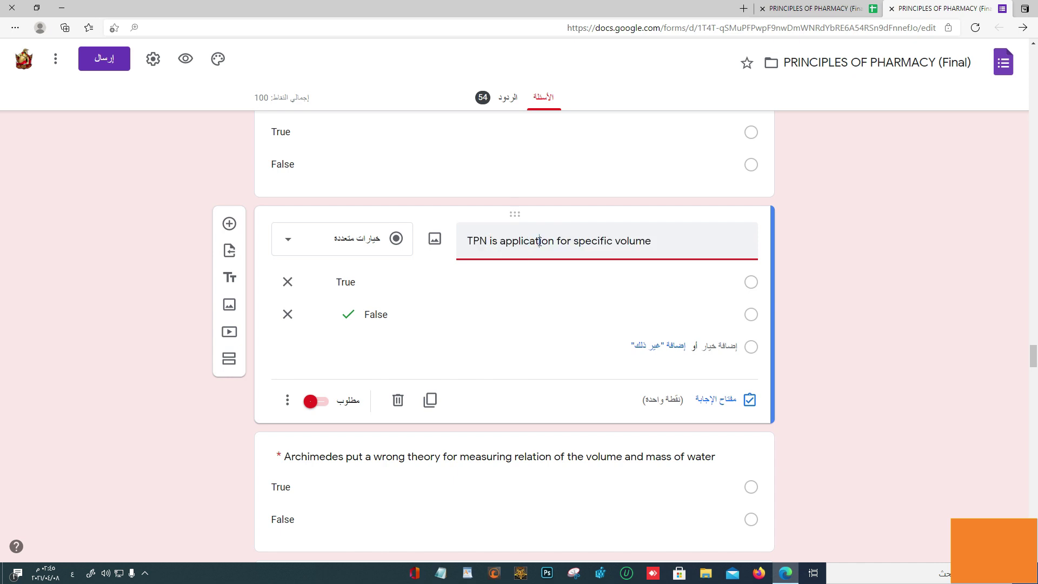
double_click(486, 241)
left_click(547, 253)
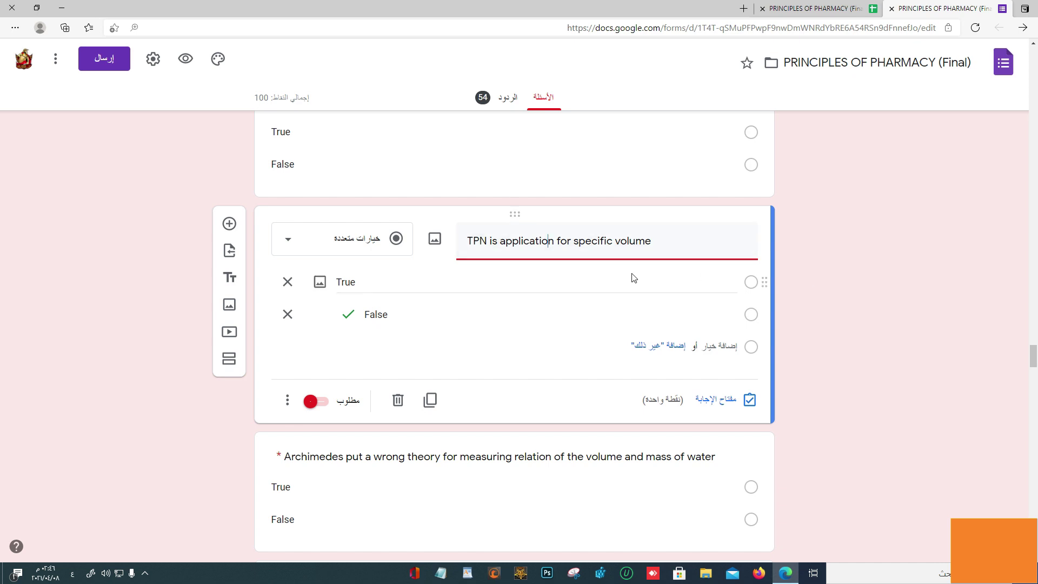
left_click_drag(593, 244, 679, 229)
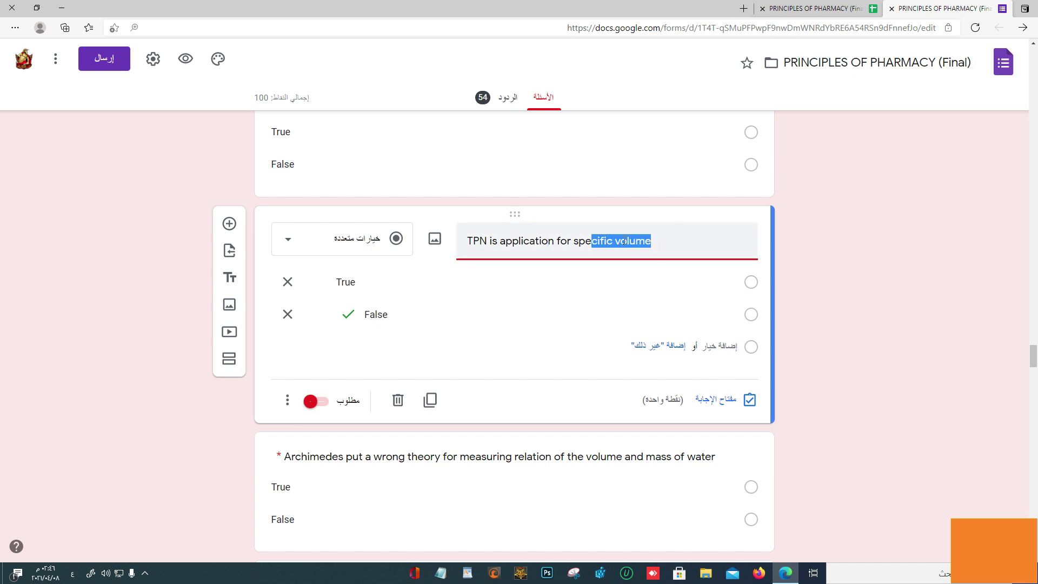
Open the Archimedes wrong theory question and the displacement or plummet method question, and examine their wording and marked answers
left_click_drag(1033, 363, 1033, 373)
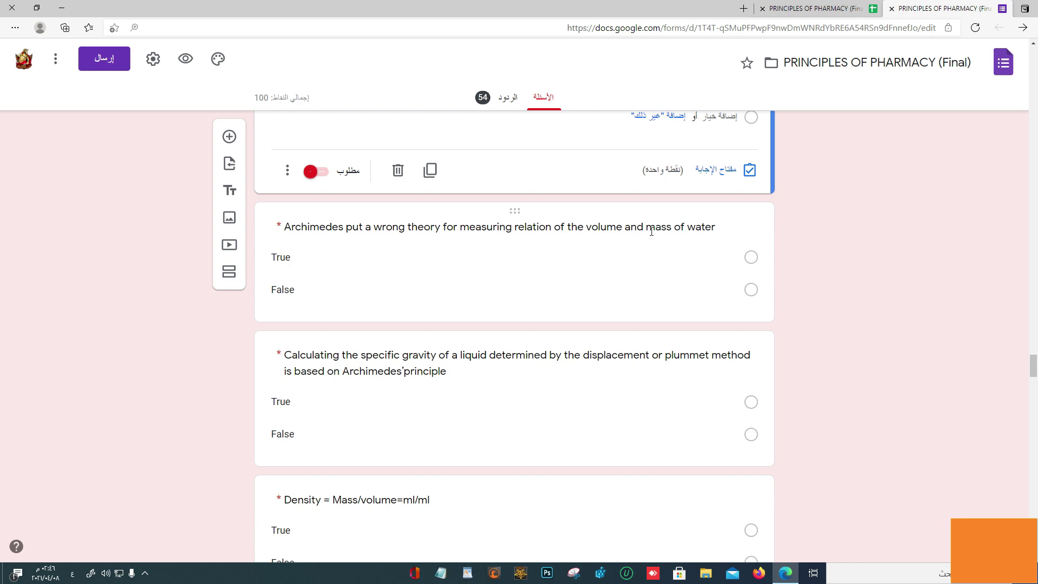
left_click(356, 252)
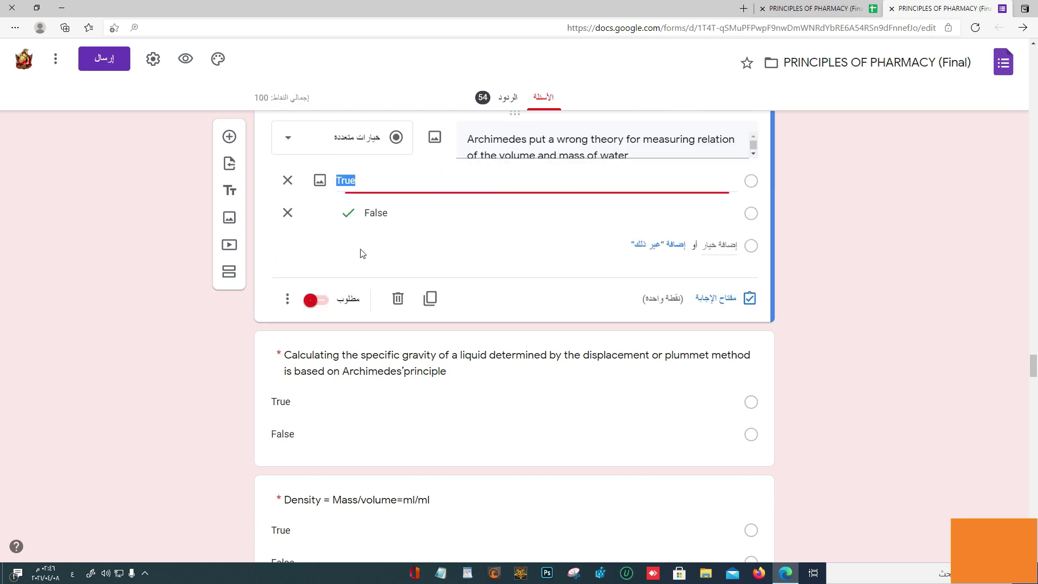
left_click(475, 355)
left_click(515, 501)
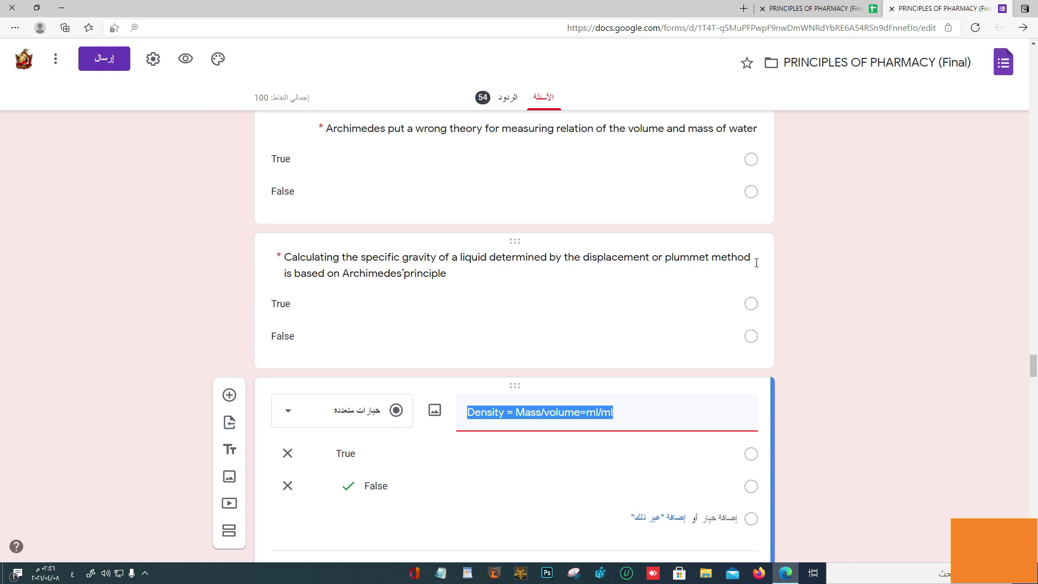
left_click(561, 279)
Open the "Density = Mass/volume=ml/ml" question and examine its units and marked answer
left_click(586, 493)
scroll(994, 362, "down", 1)
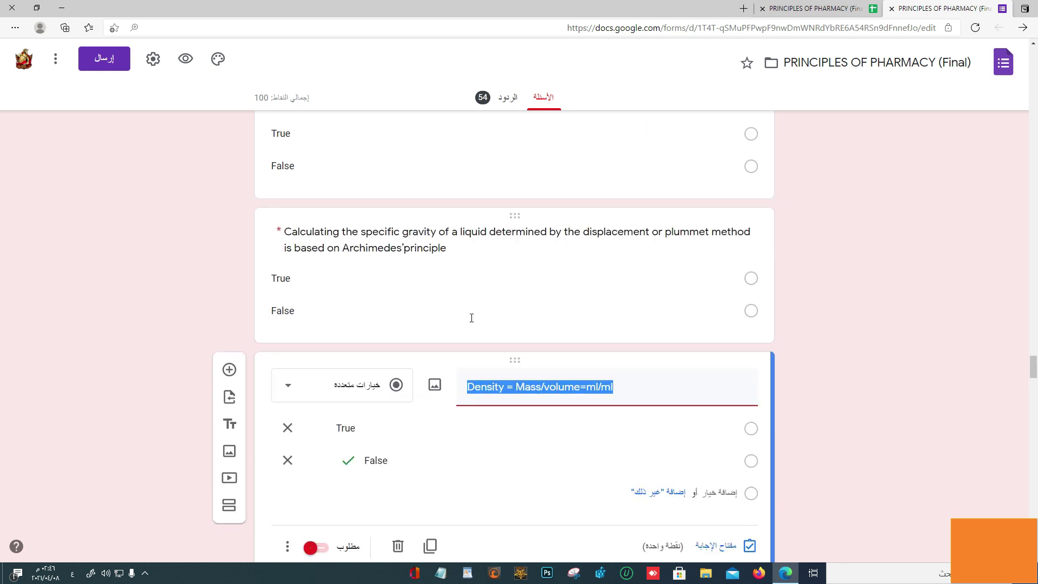
scroll(901, 384, "down", 3)
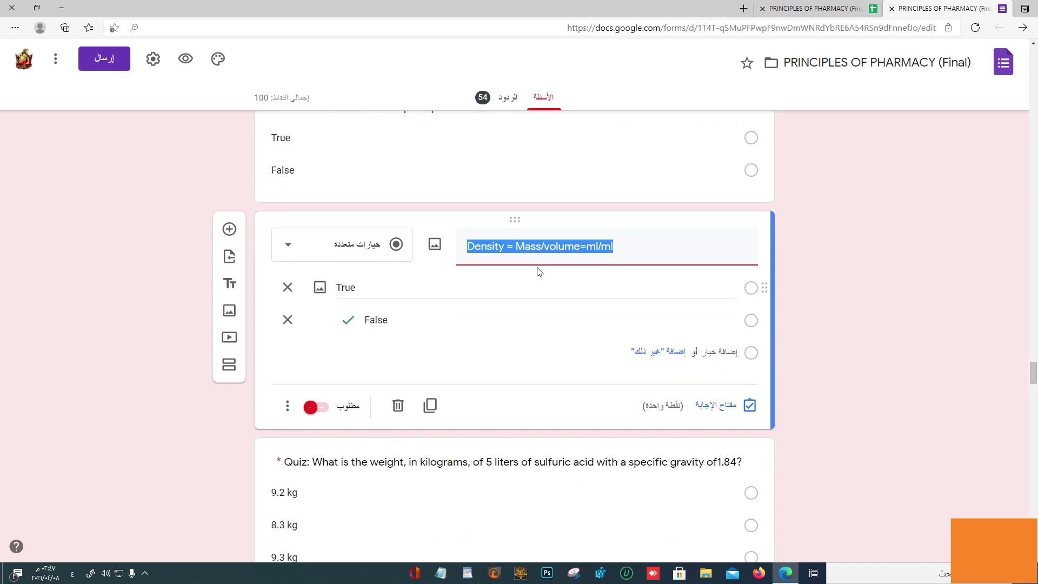
left_click(560, 248)
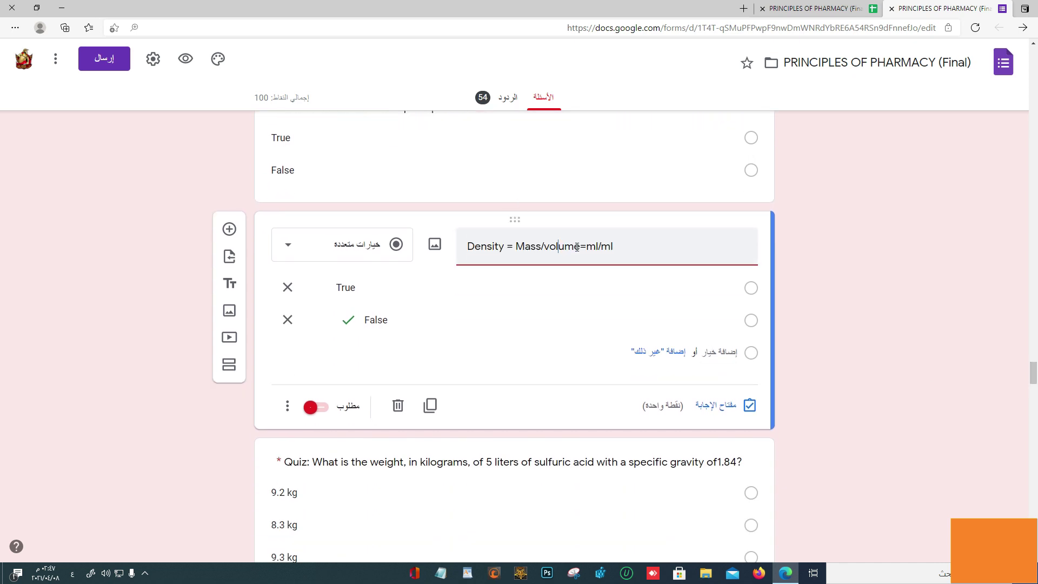
left_click_drag(595, 246, 587, 246)
left_click(609, 246)
left_click_drag(588, 247, 625, 239)
left_click(597, 246)
Open the sulfuric acid weight question and the specific volume 1.396 question and examine their options and marked answers
scroll(1032, 373, "down", 1)
left_click_drag(1034, 373, 1034, 382)
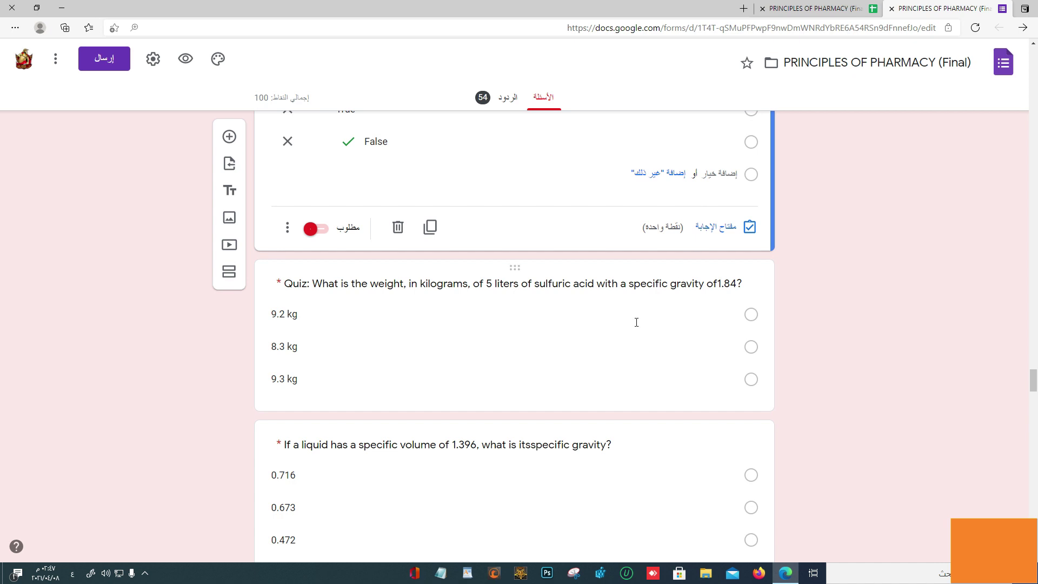
left_click(574, 287)
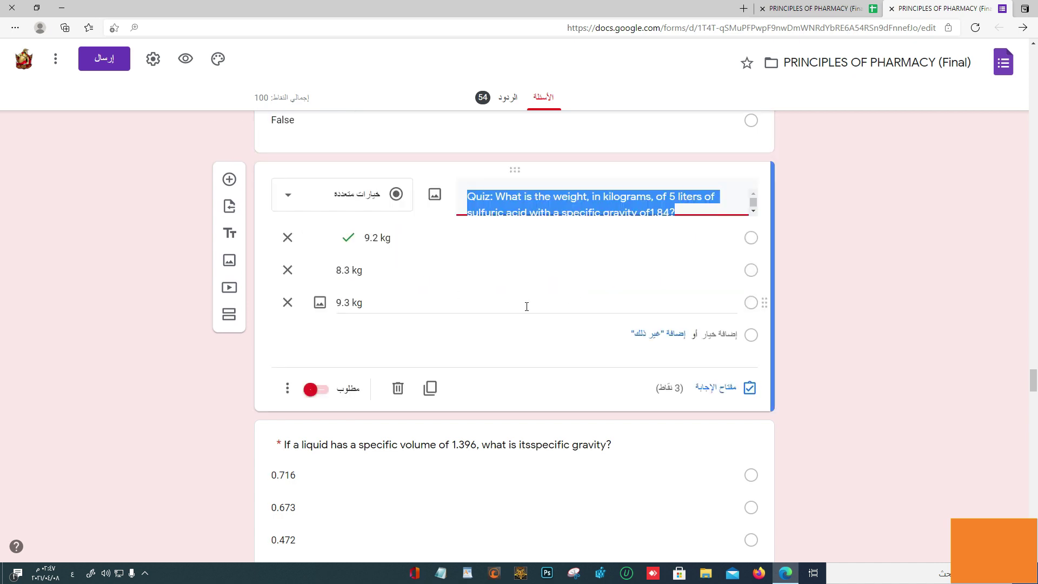
scroll(1033, 384, "down", 3)
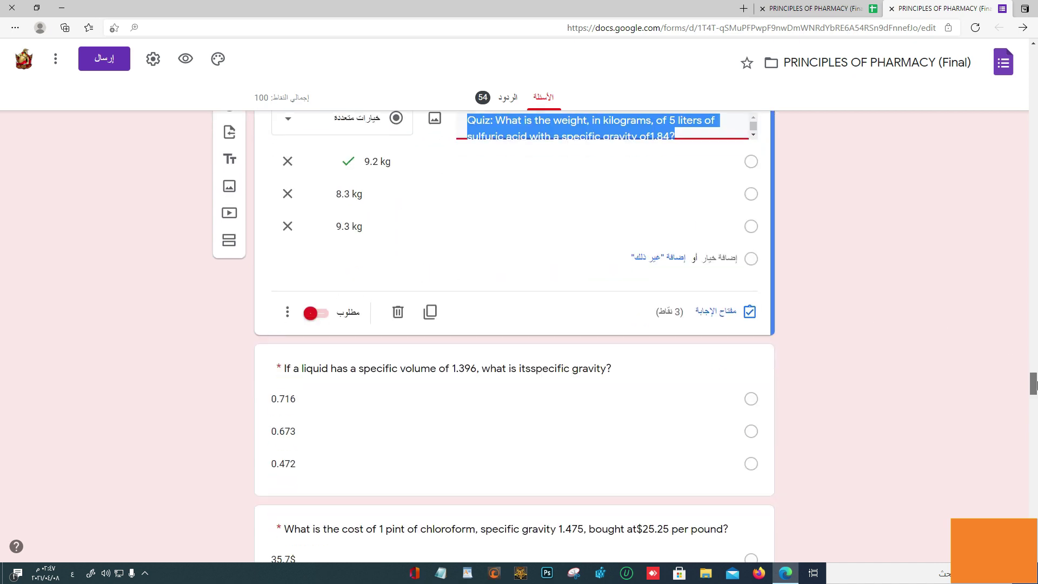
scroll(1033, 387, "down", 2)
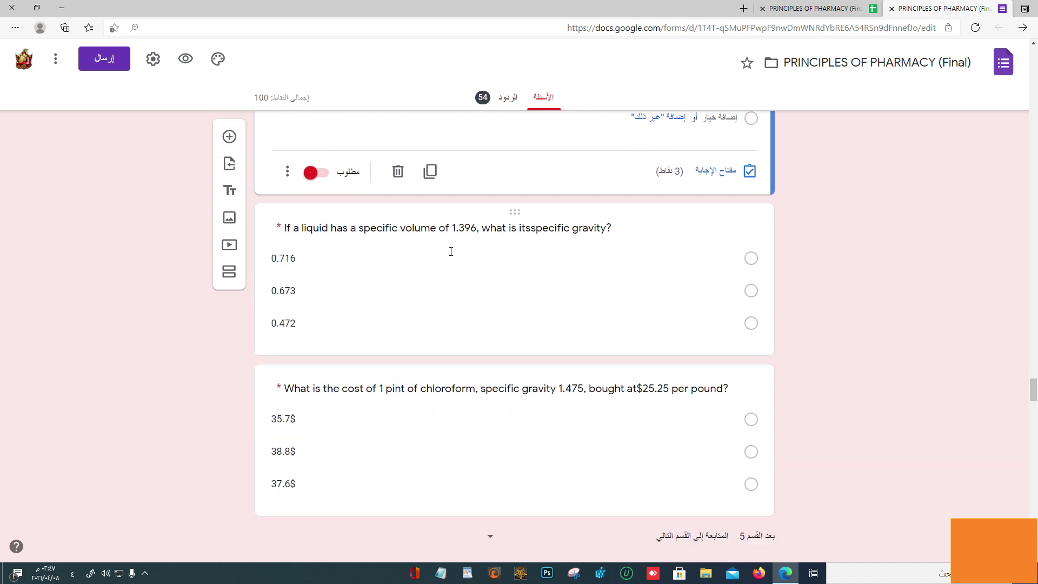
left_click(411, 228)
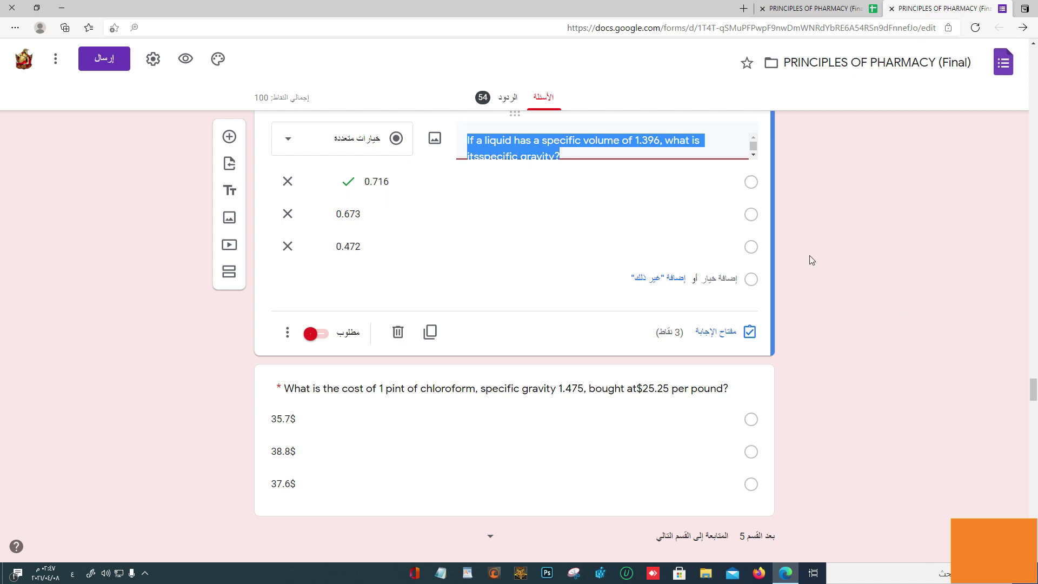
Read the chloroform cost question, go on to Chapter 6 and open its mg% question
scroll(1034, 385, "down", 2)
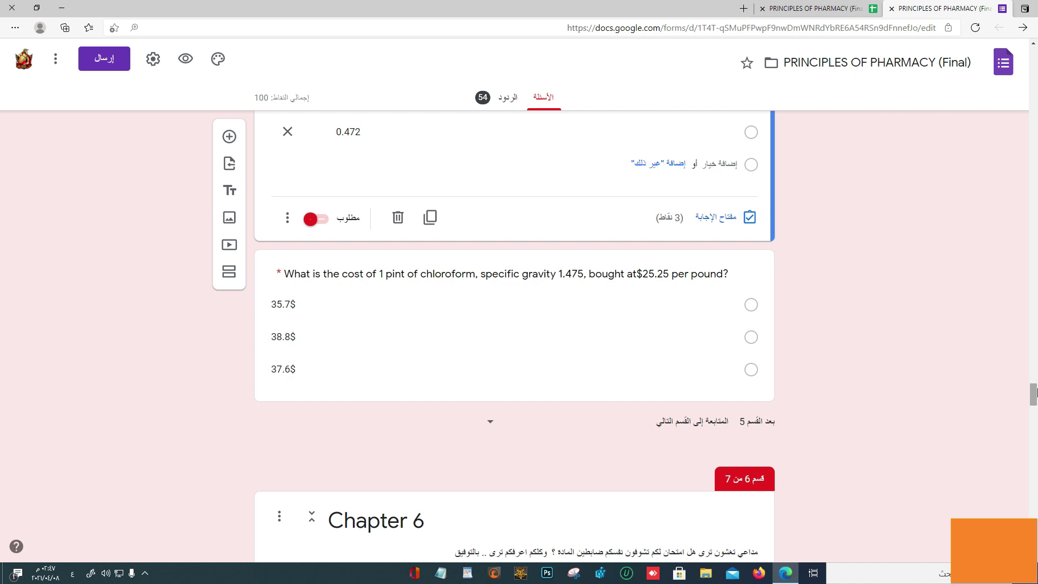
left_click_drag(1034, 392, 1033, 410)
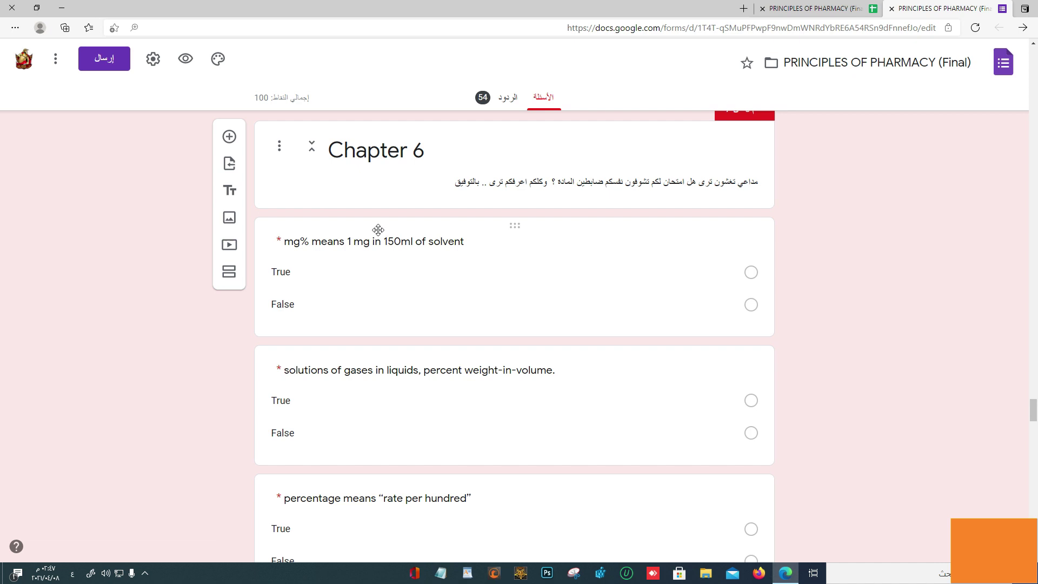
left_click(409, 246)
Open the "solutions of gases in liquids" question and the "rate per hundred" percentage question, and examine their marked answers
scroll(1033, 424, "down", 3)
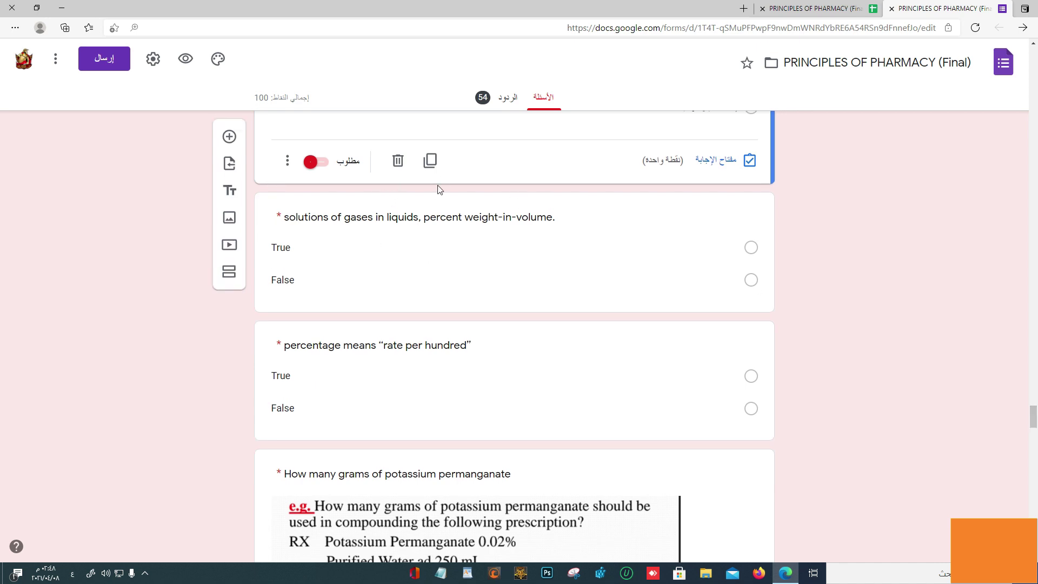
left_click(508, 226)
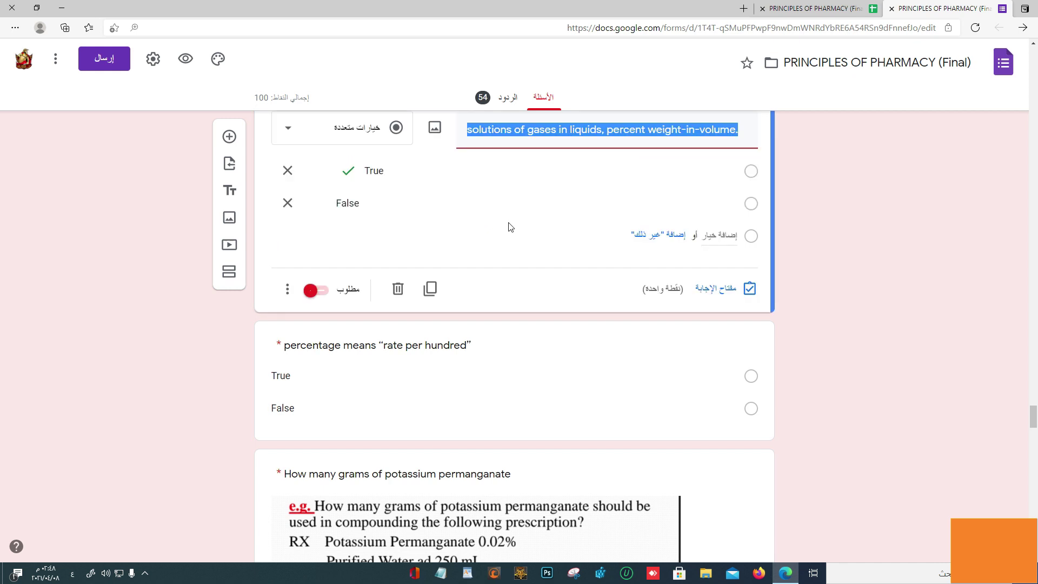
left_click(629, 131)
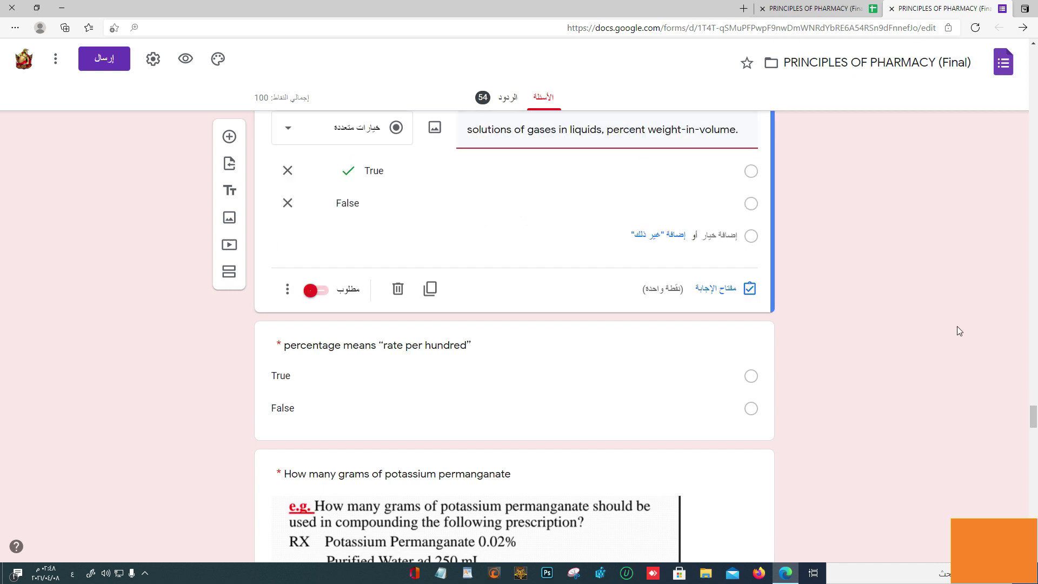
left_click_drag(1032, 416, 1034, 422)
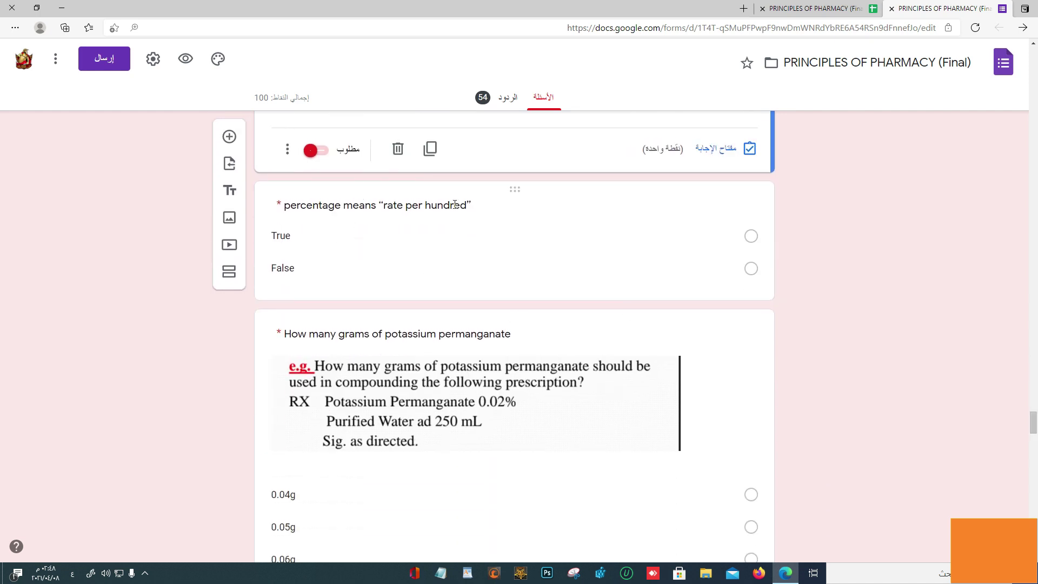
left_click(382, 185)
left_click_drag(1035, 412, 1035, 410)
left_click(593, 165)
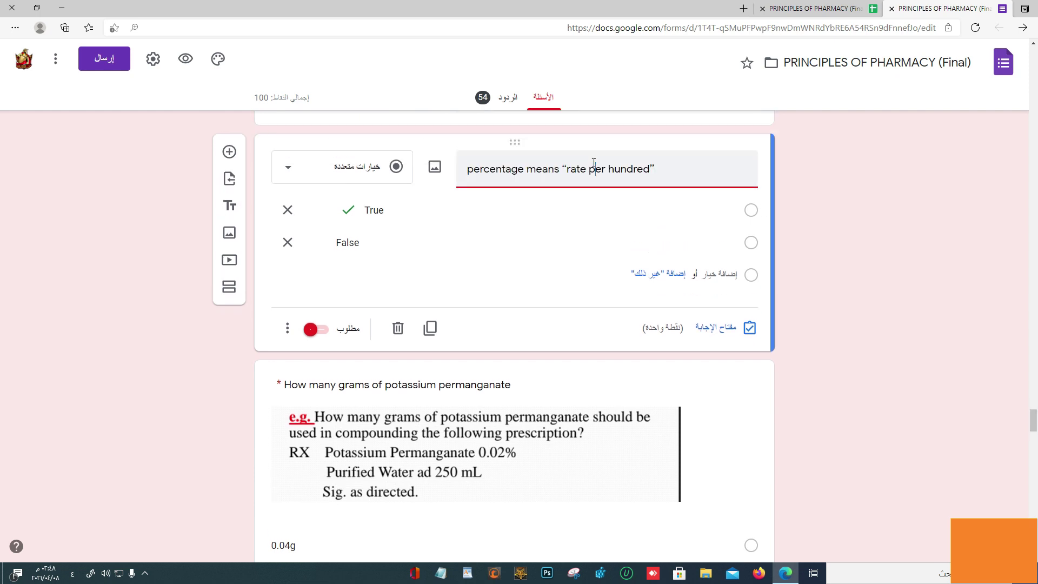
Open the potassium permanganate question, examine its prescription and marked answer, and go on to the ephedrine sulfate question
left_click_drag(1033, 417, 1034, 429)
left_click(384, 351)
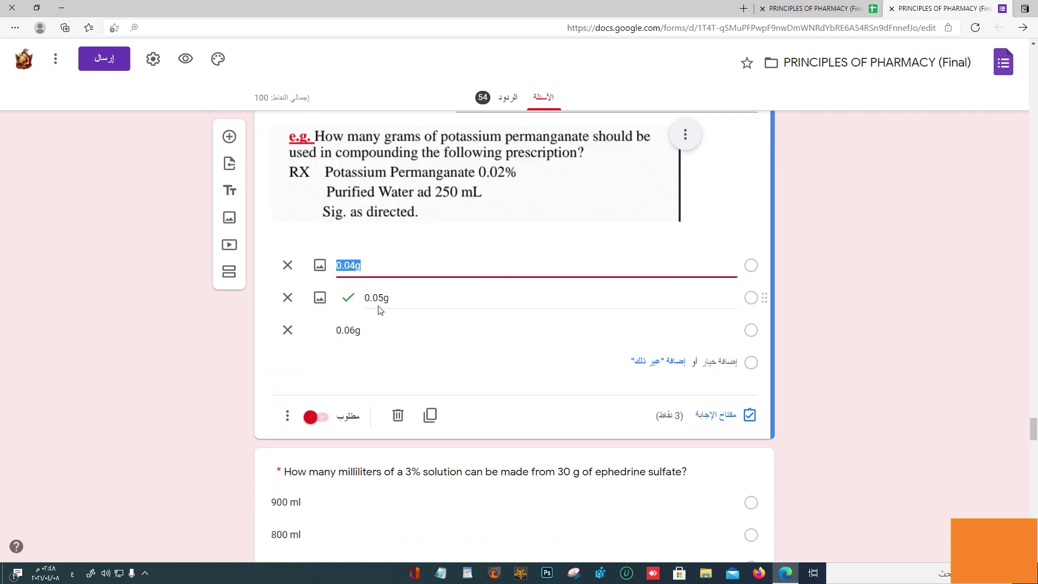
left_click(396, 300)
left_click(396, 301)
left_click_drag(1034, 428, 1033, 439)
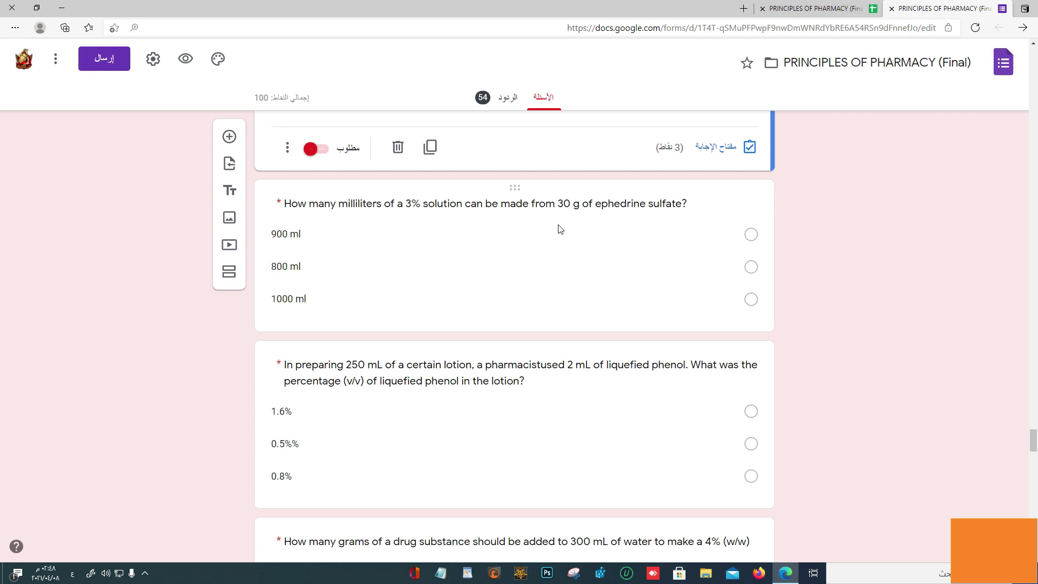
Open the ephedrine sulfate 3% solution question and the liquefied phenol lotion question, and examine their options and marked answers
left_click(576, 204)
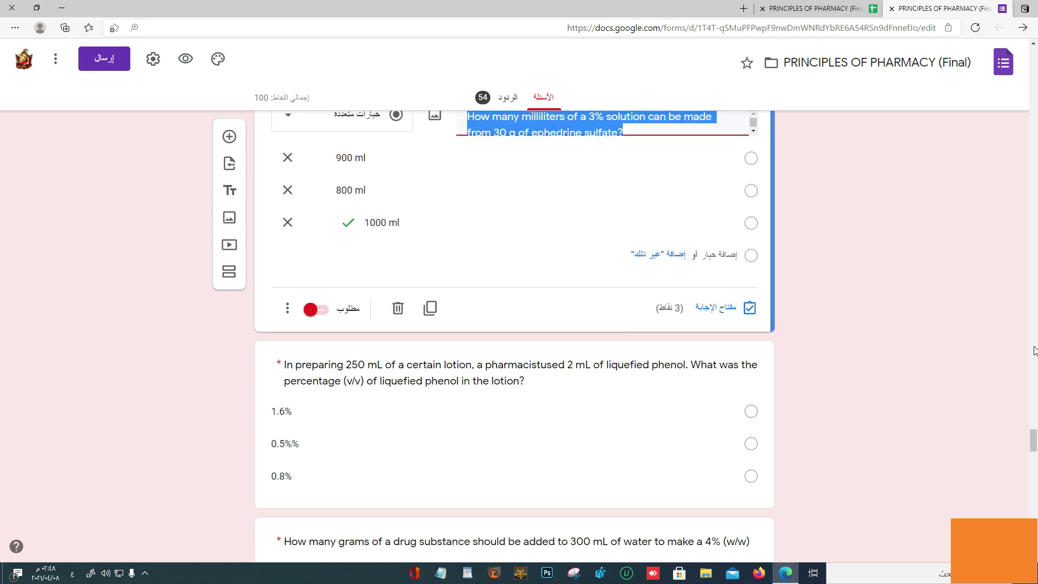
left_click_drag(1034, 433, 1034, 430)
scroll(1034, 431, "up", 1)
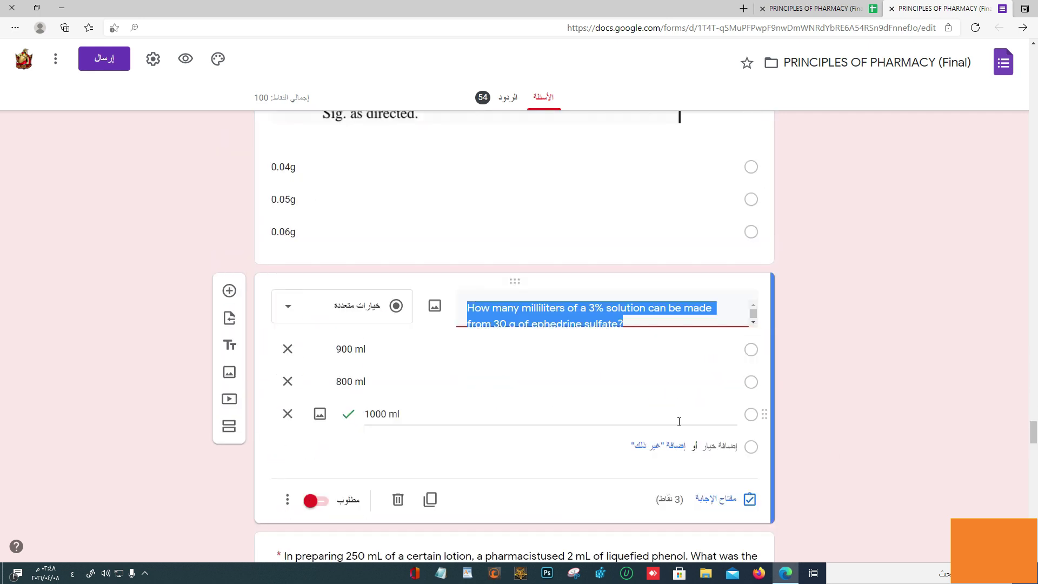
left_click_drag(1033, 439, 1034, 453)
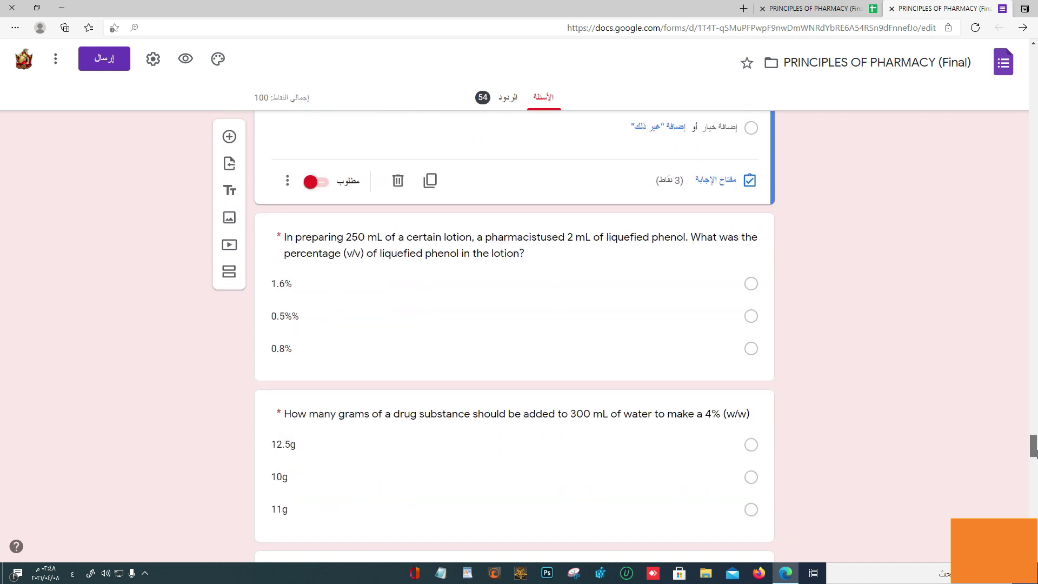
left_click(440, 251)
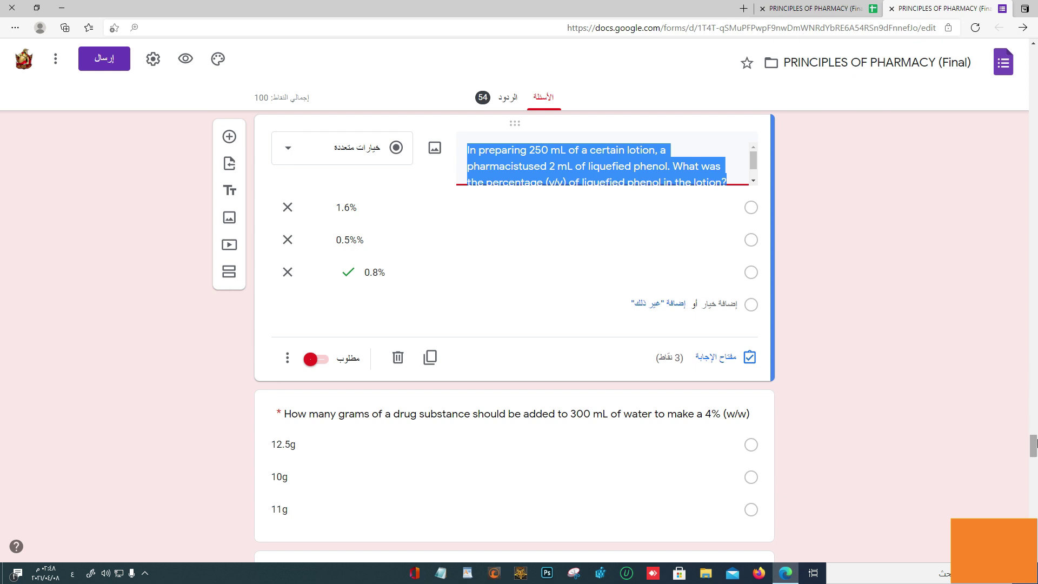
Open the question on adding a drug substance to 300 mL of water for a 4% (w/w) solution and examine its marked answer
left_click_drag(1034, 444, 1034, 451)
left_click(658, 296)
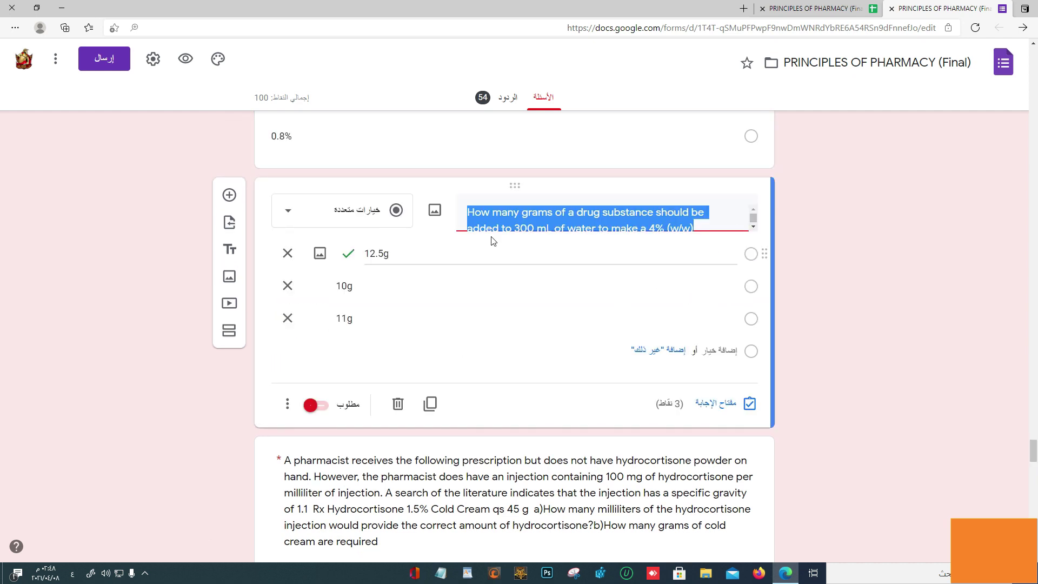
left_click(611, 227)
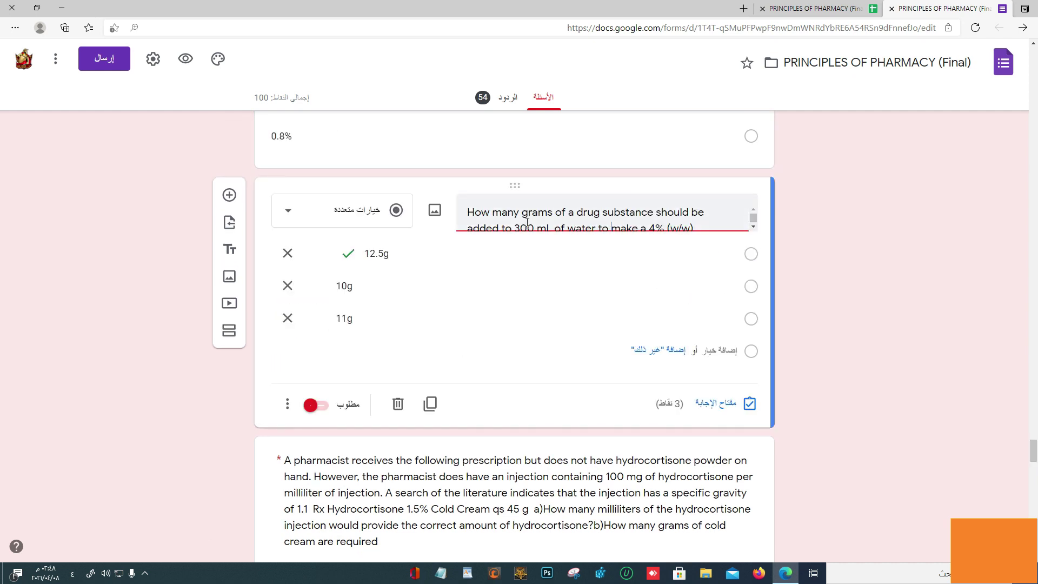
Open the hydrocortisone cold cream question, check its marked answer, and read its full prescription text
left_click_drag(1034, 458, 1034, 468)
left_click(584, 367)
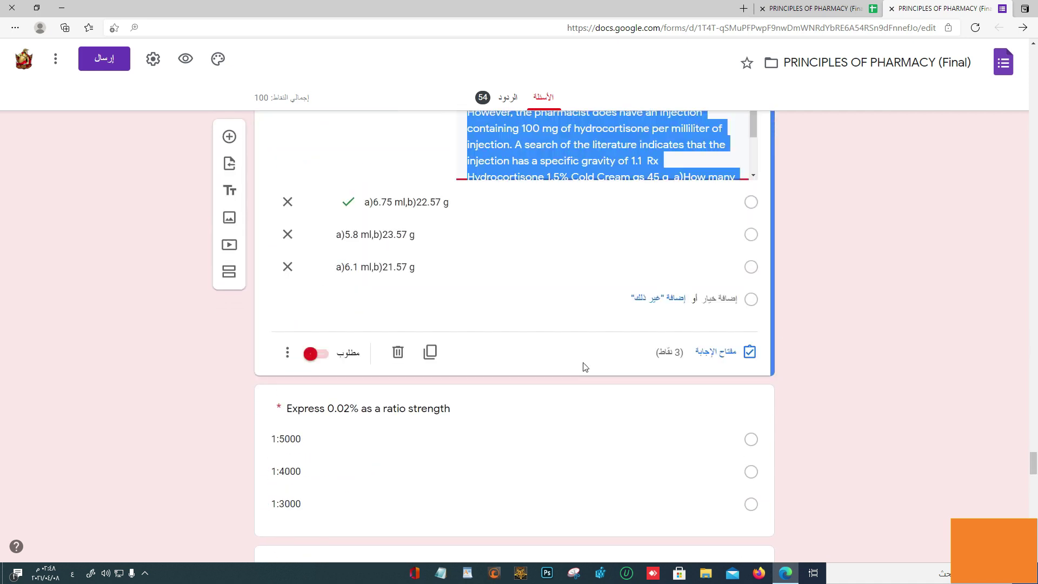
left_click(494, 397)
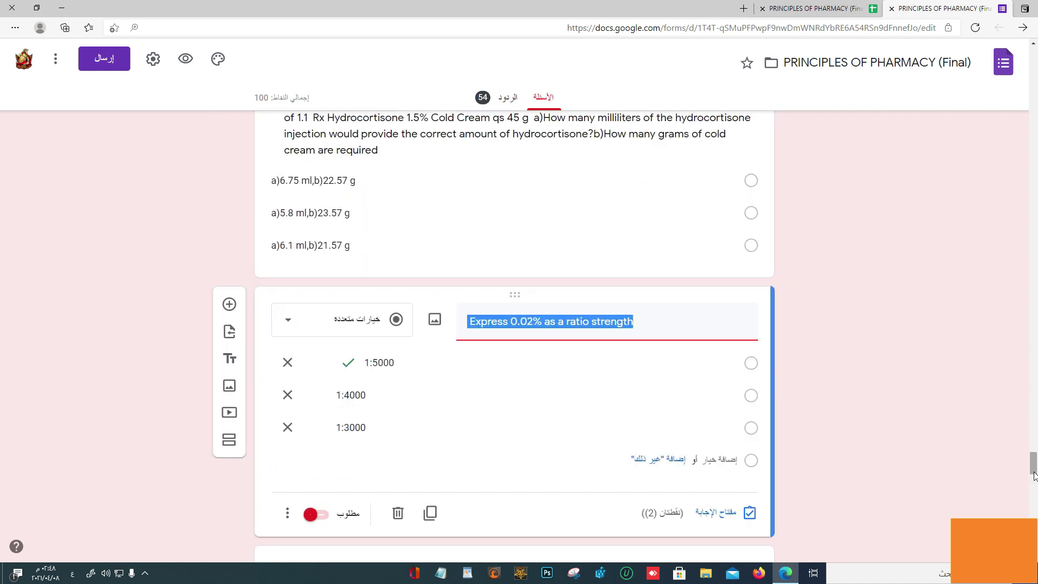
scroll(1034, 465, "up", 3)
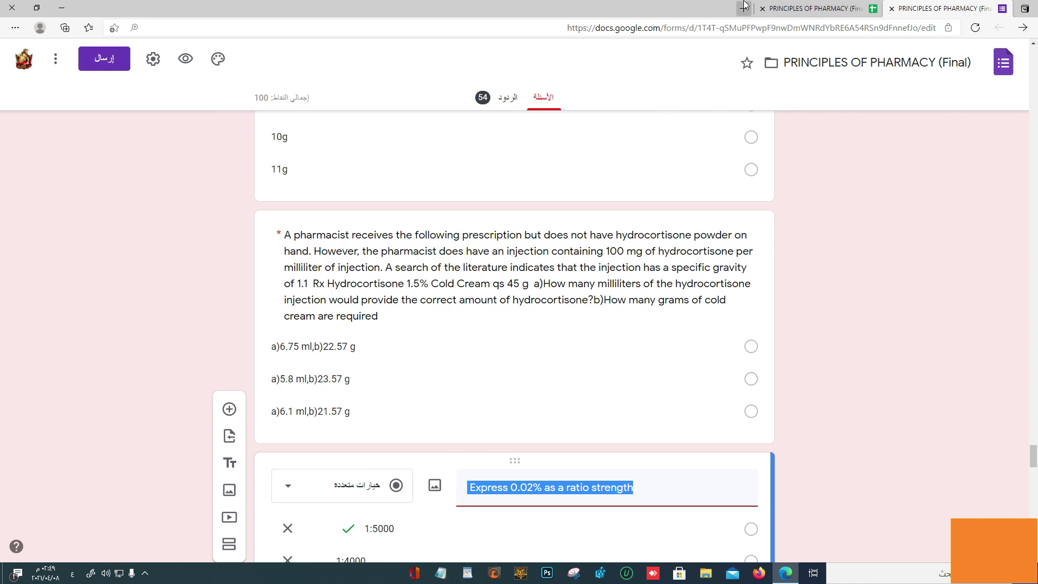
Open YouTube in a new browser tab and go to the PRINCIPLES OF PHARMACY playlist
left_click(745, 7)
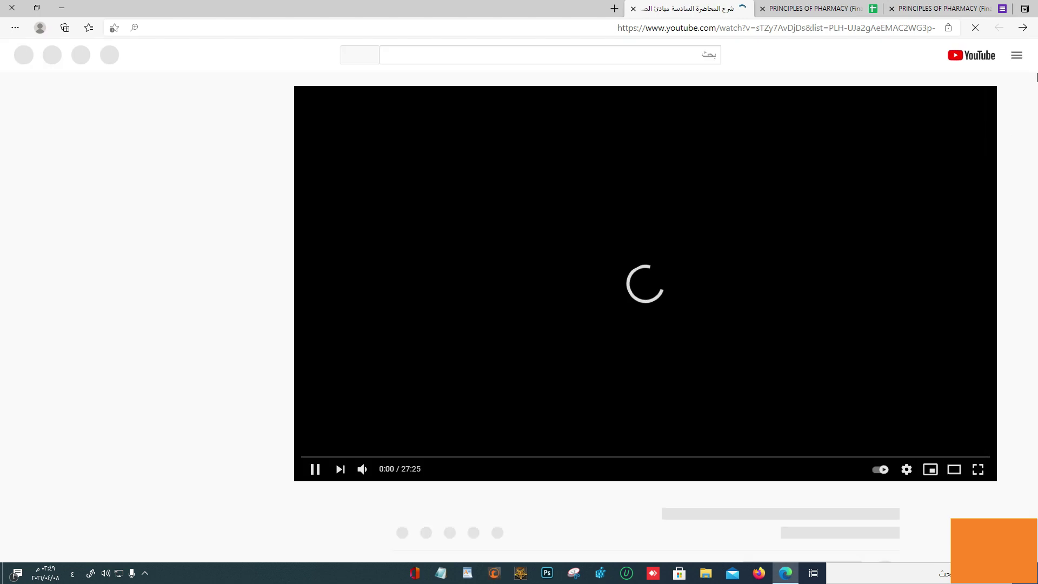
left_click(899, 151)
left_click(1007, 55)
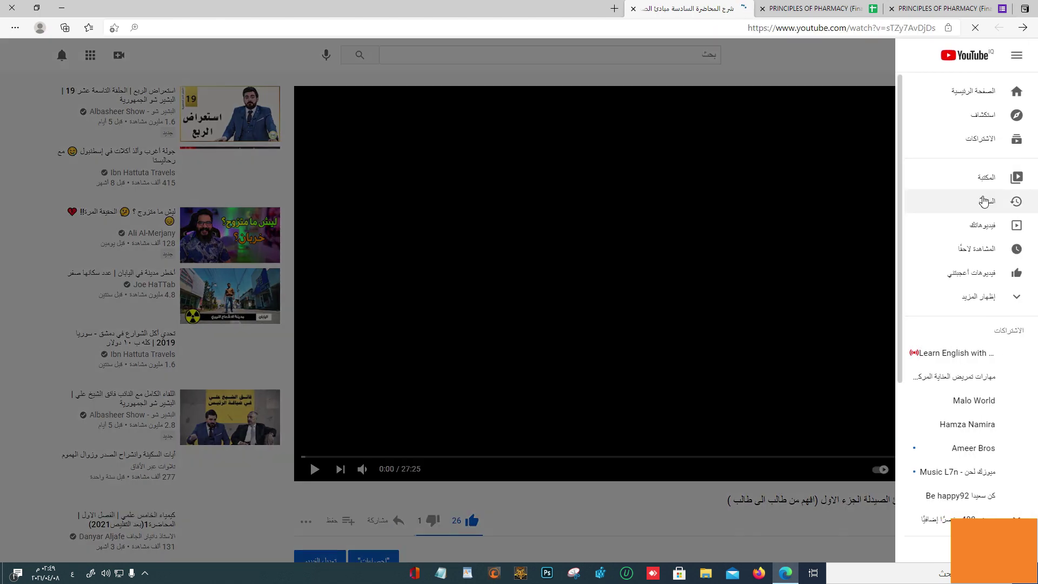
left_click(1000, 344)
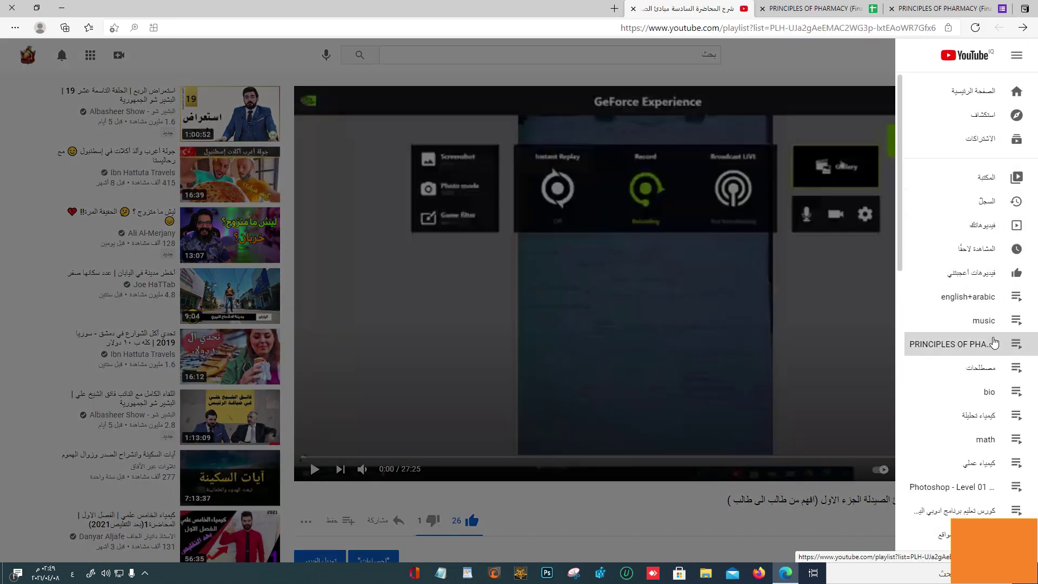
Open the "Principles of Pharmacy (Case in Point)" video from the playlist and return to the quiz form in Google Forms
scroll(931, 474, "down", 15)
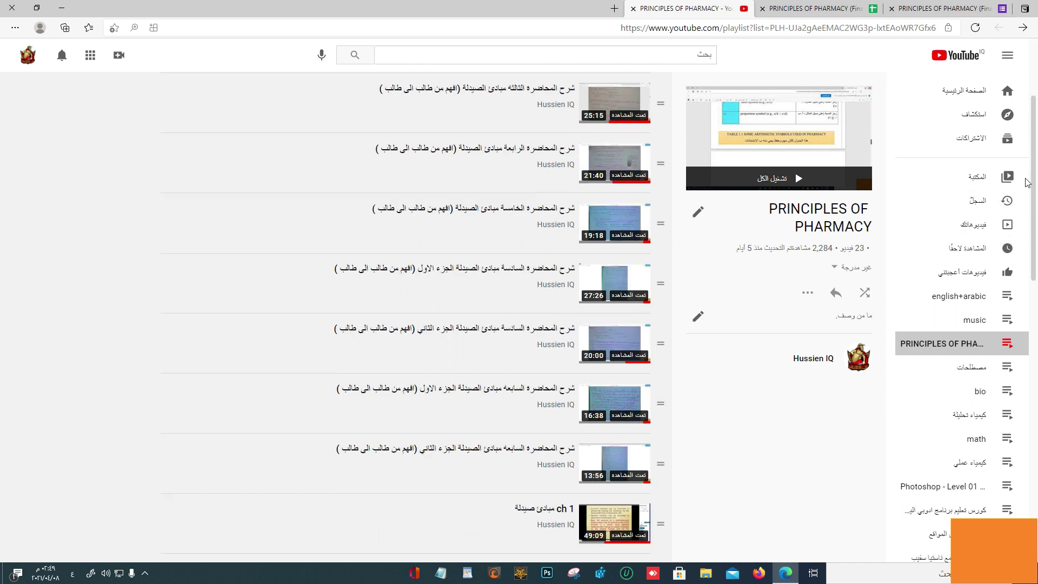
left_click(625, 527)
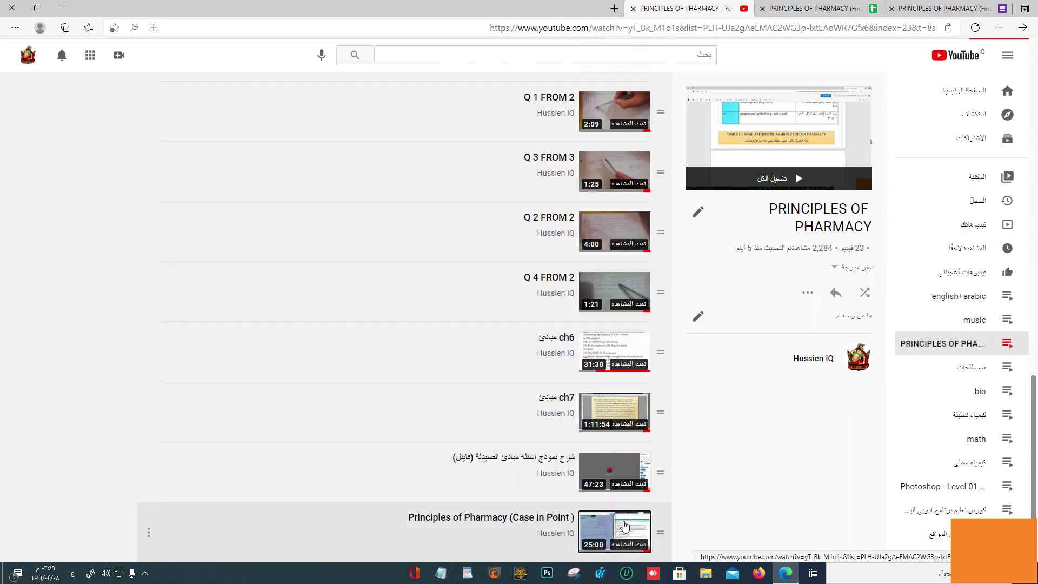
left_click(834, 353)
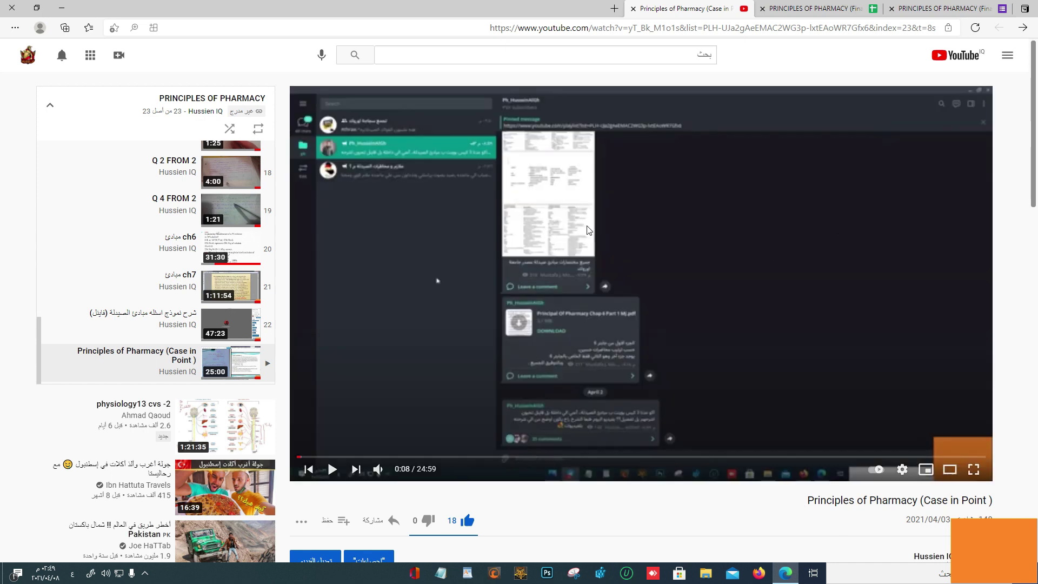
left_click(843, 8)
left_click(927, 8)
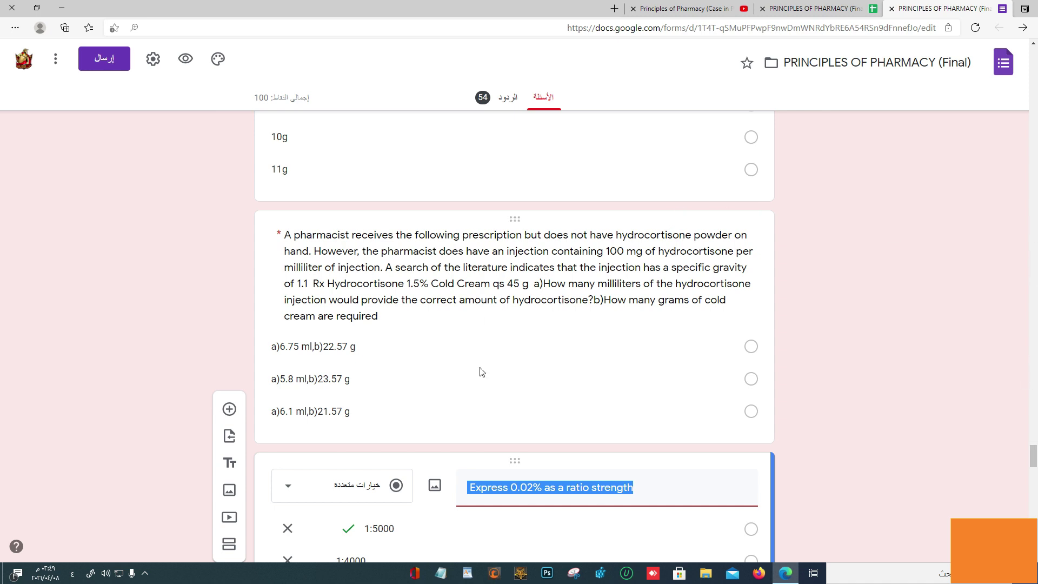
Go on to the "Express 0.02% as a ratio strength" question and examine its options and marked answer
key("shift+Tab")
scroll(1011, 451, "down", 7)
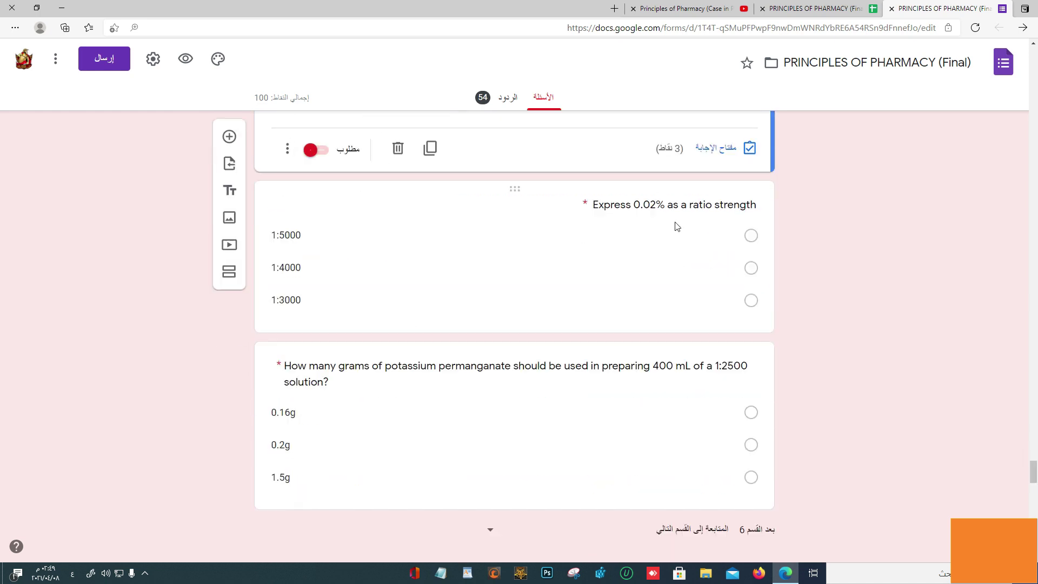
left_click(678, 226)
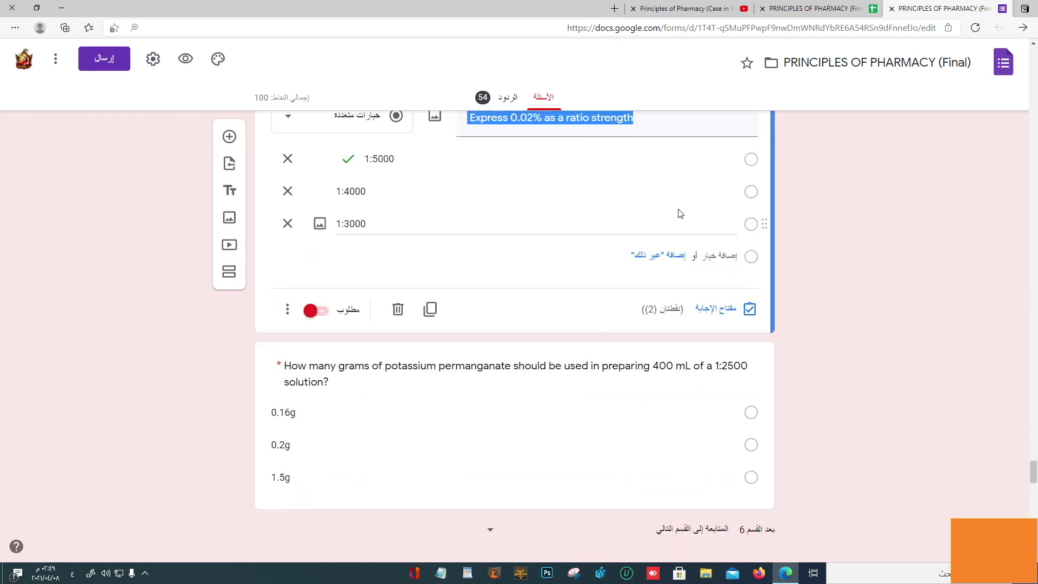
left_click(658, 394)
scroll(1034, 475, "up", 2)
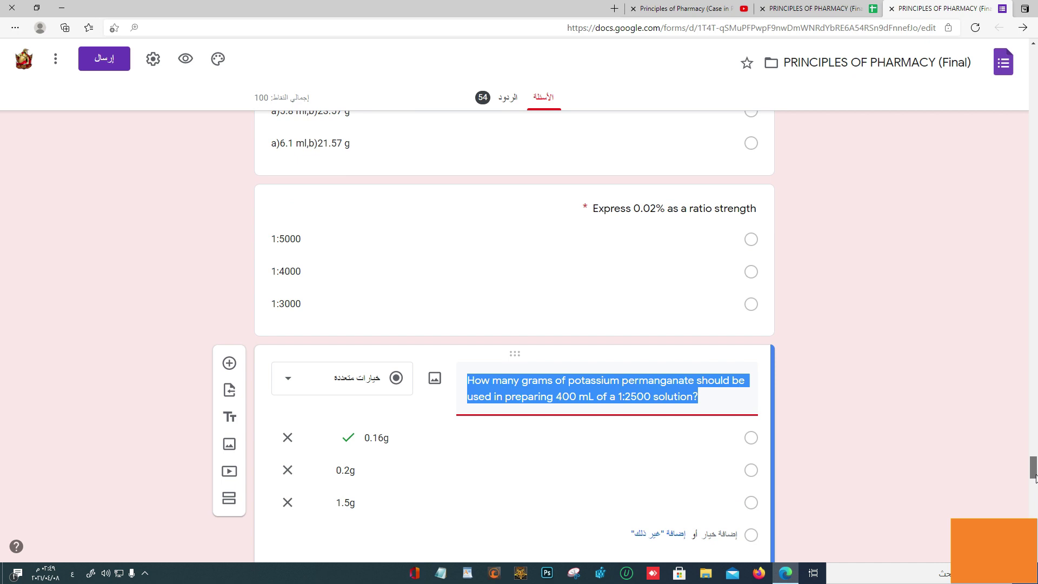
left_click(722, 236)
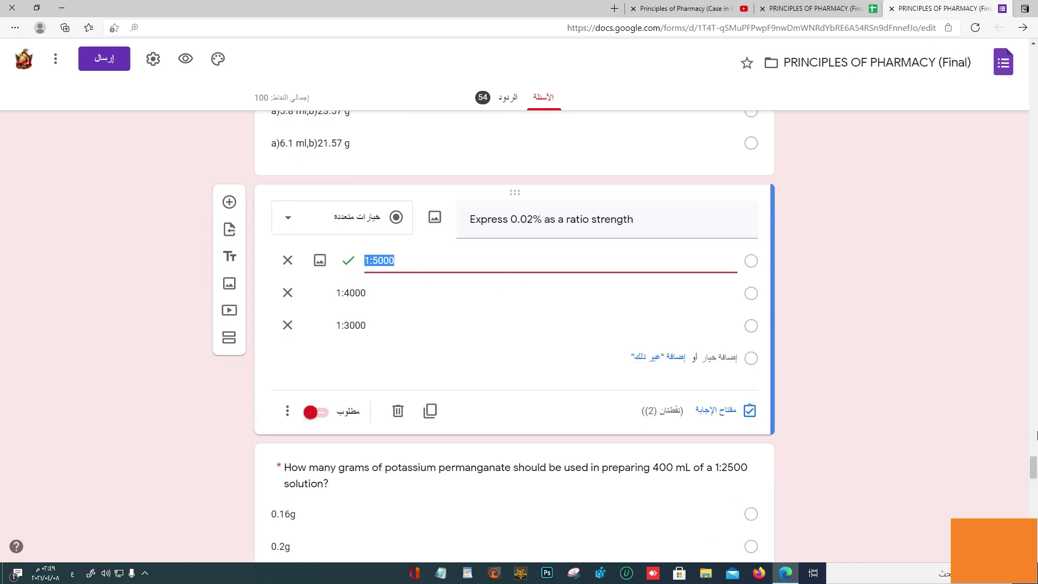
Open the 1:2500 potassium permanganate question, examine its marked answer, and go on to Chapter 7
scroll(1034, 470, "down", 3)
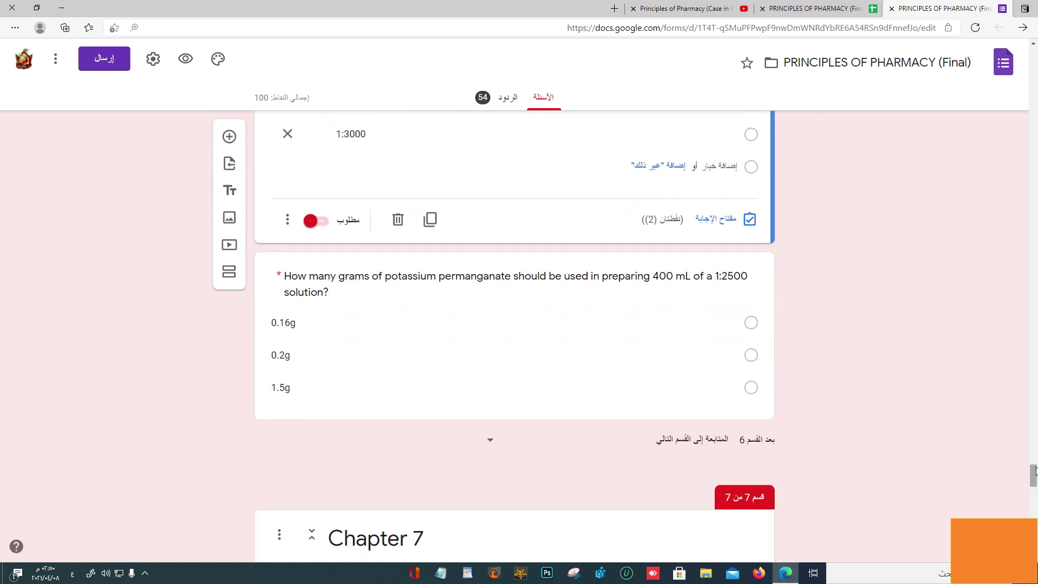
left_click(553, 296)
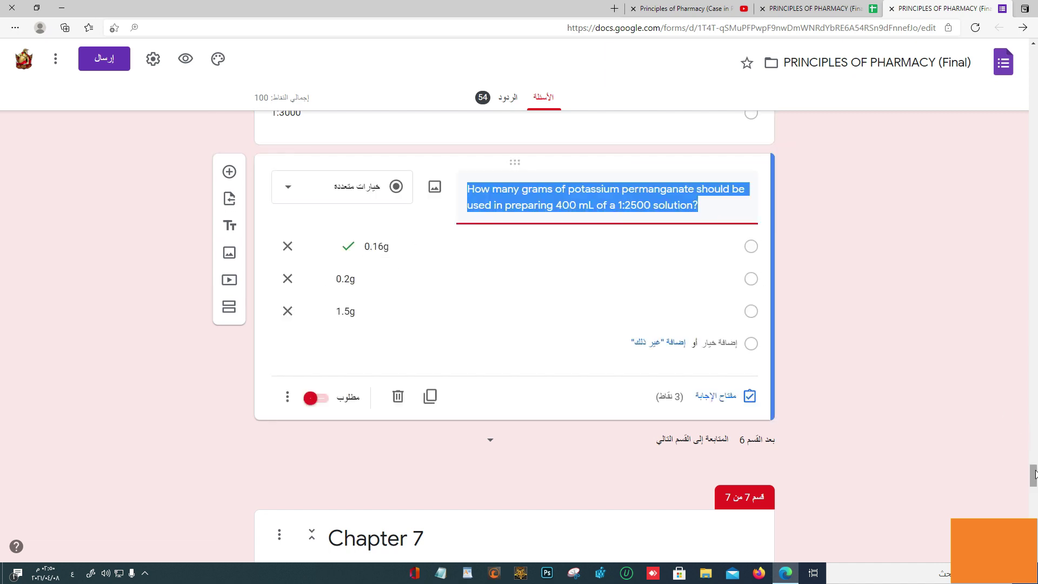
scroll(1034, 474, "down", 1)
scroll(1033, 474, "down", 7)
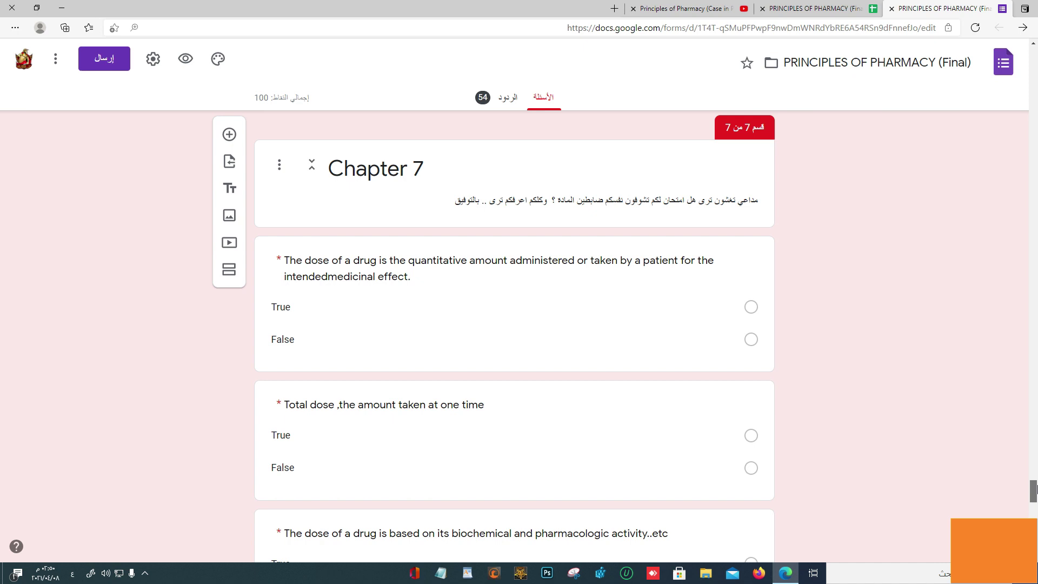
Correct "intendedmedicinal" to "intended medicinal" in the first Chapter 7 question, and open the "Total dose" question to examine its marked answer
left_click(619, 227)
left_click(740, 457)
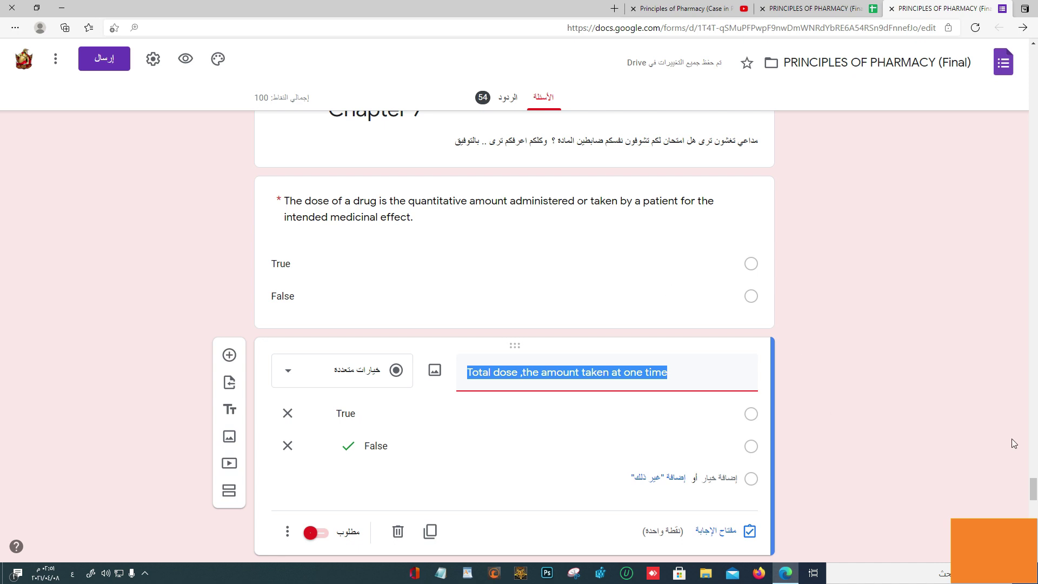
scroll(1033, 489, "down", 3)
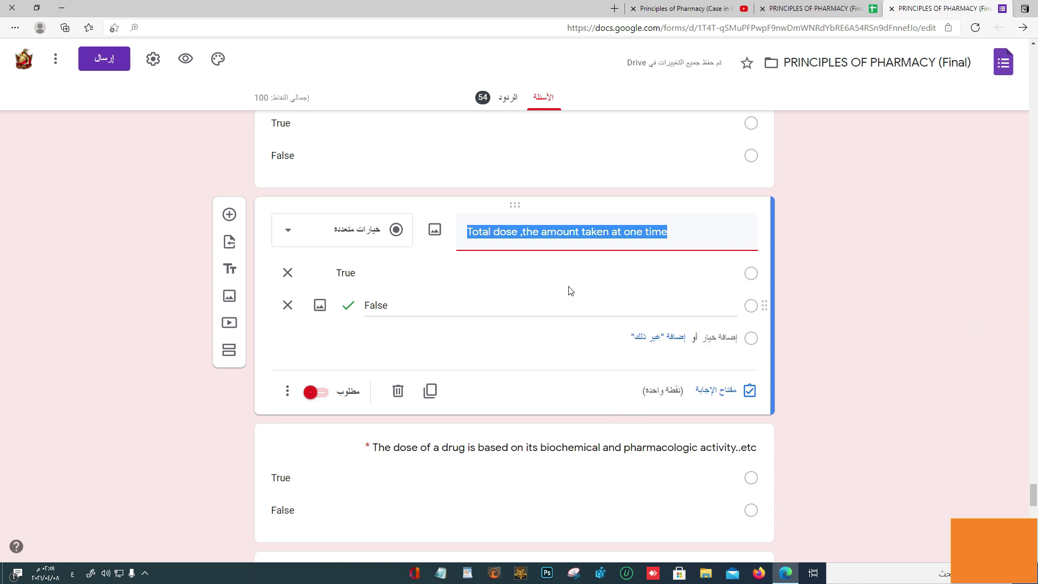
Read the biochemical and pharmacologic activity question, and examine the marked answer of the MEC and MTC drug dosage question
left_click_drag(1033, 490, 1033, 503)
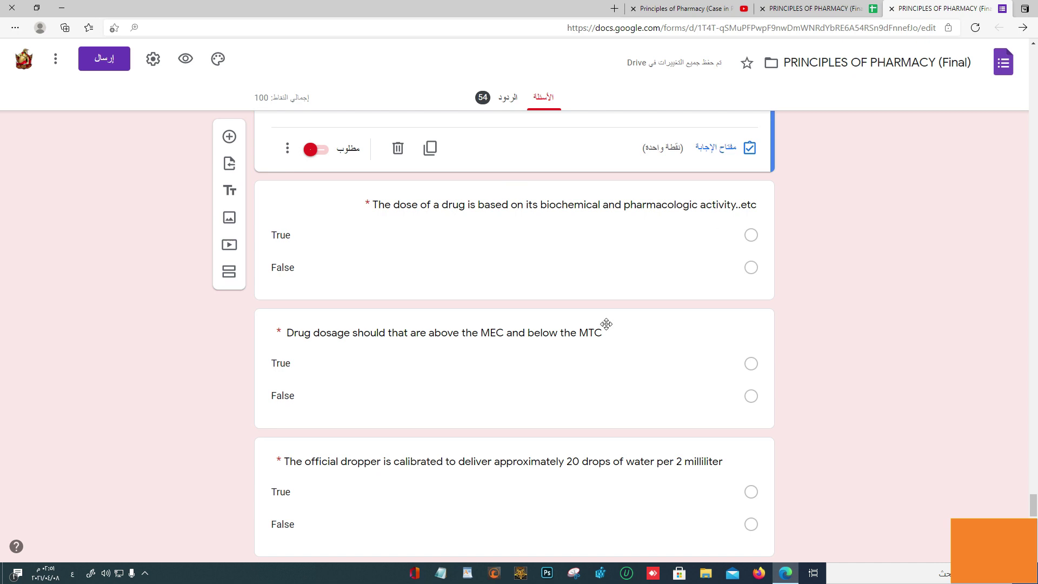
left_click(579, 338)
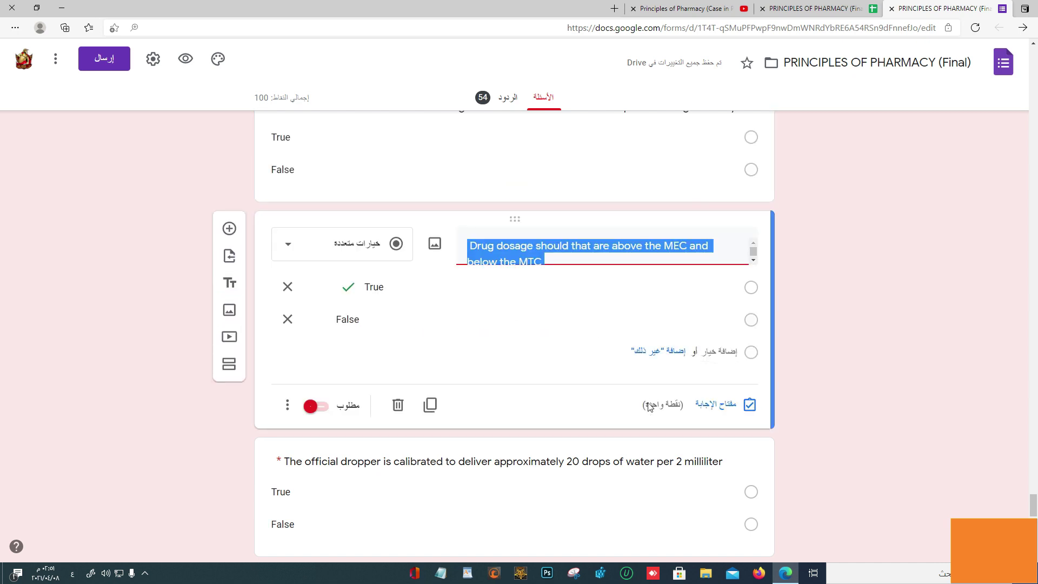
key("ctrl+alt+shift+Down")
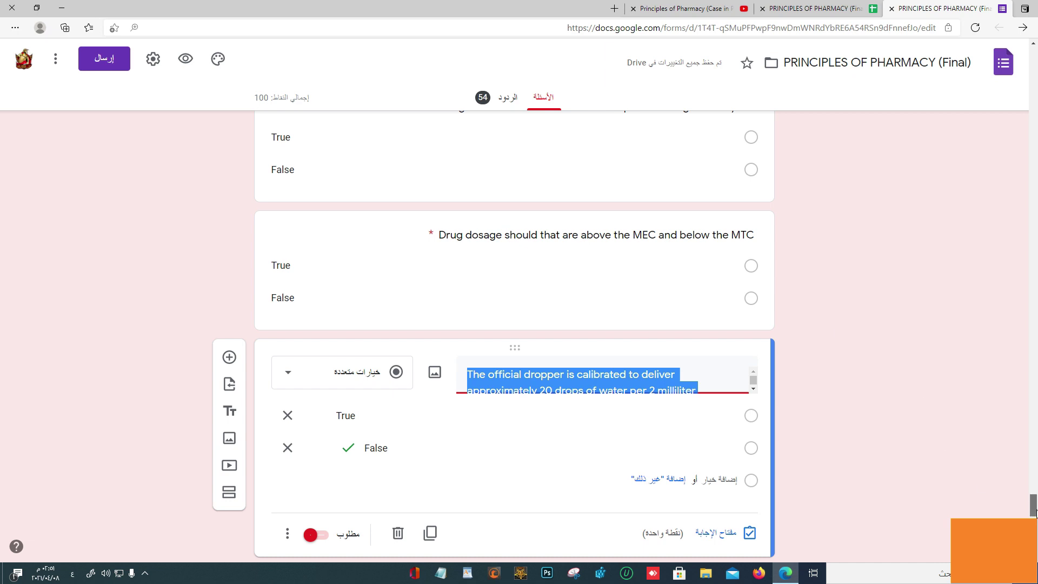
left_click_drag(1033, 508, 1033, 513)
left_click(577, 260)
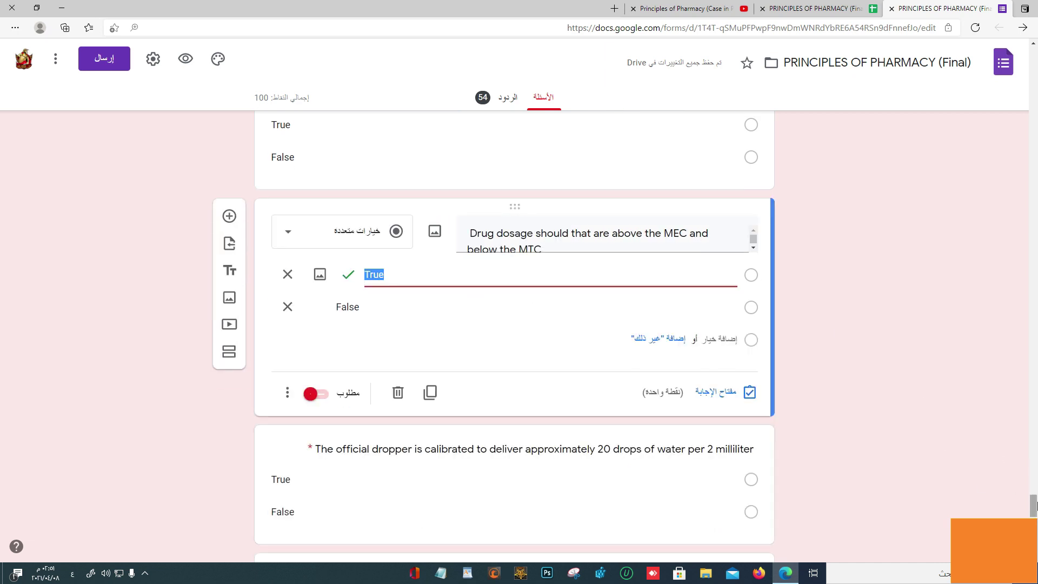
Open the official dropper calibration question and the dextromethorphan cough syrup question, and examine their marked answers
scroll(447, 297, "down", 2)
scroll(1034, 514, "down", 1)
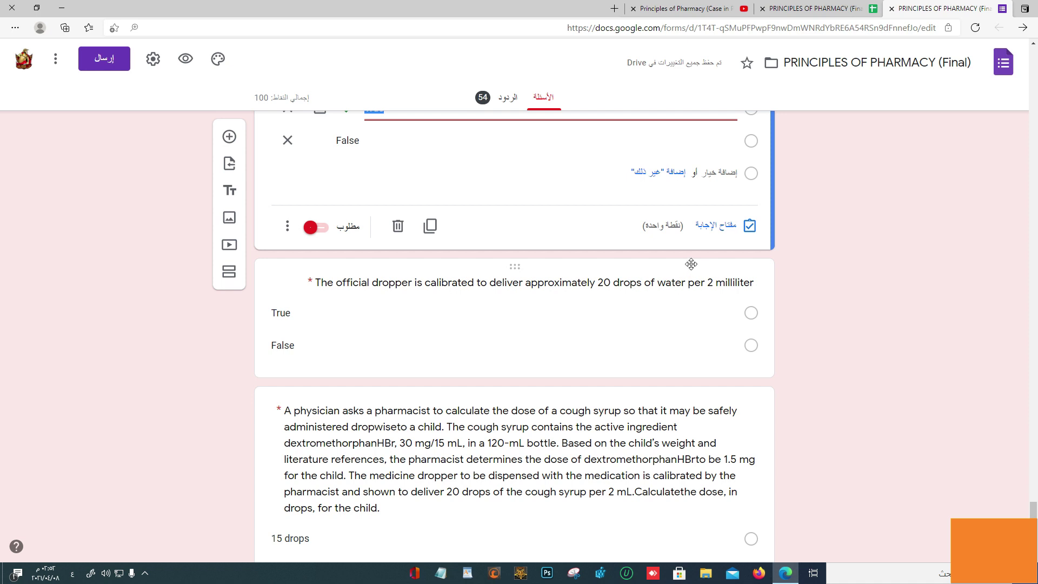
left_click(722, 286)
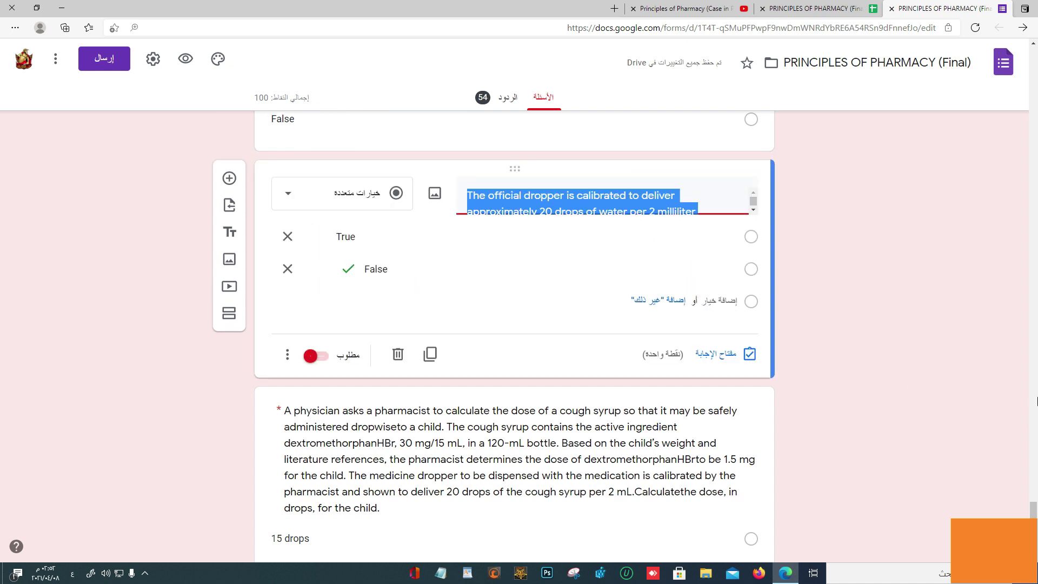
scroll(1032, 495, "down", 3)
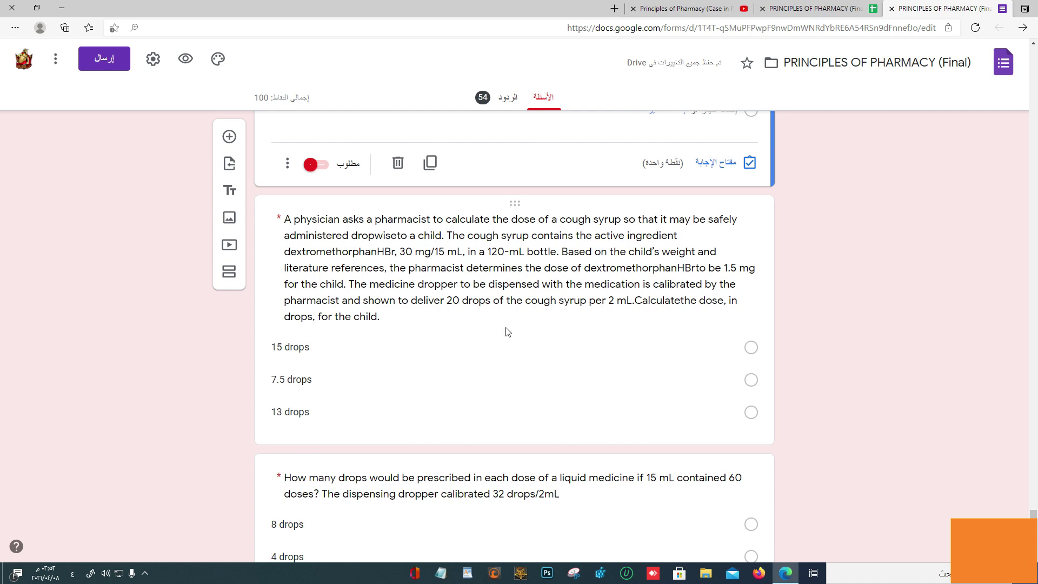
left_click(464, 271)
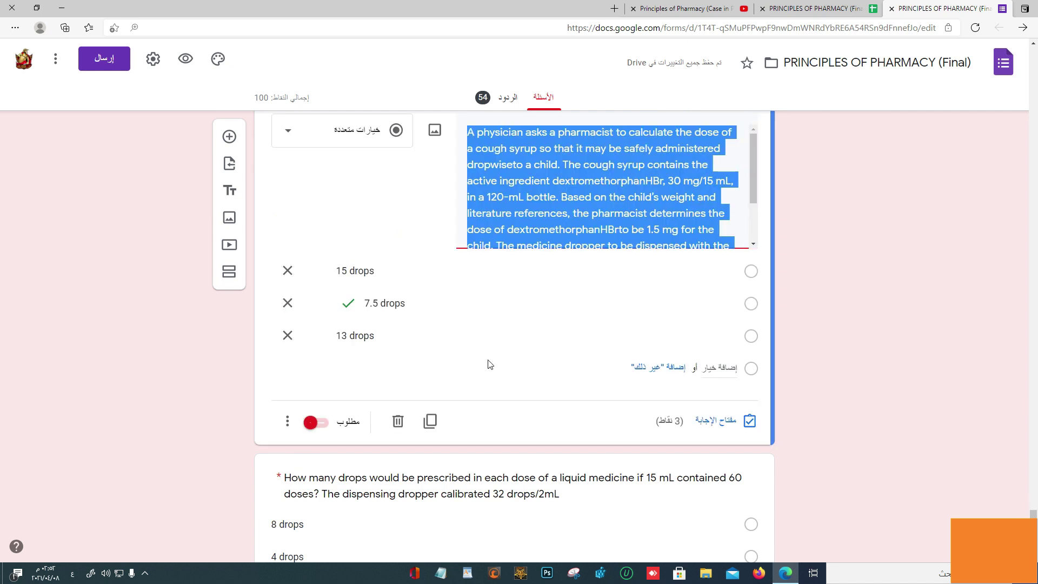
Open the question on drops per dose of a liquid medicine and the hydrocodone bitartrate and guaifenesin question, and examine the marked answer
scroll(495, 213, "down", 6)
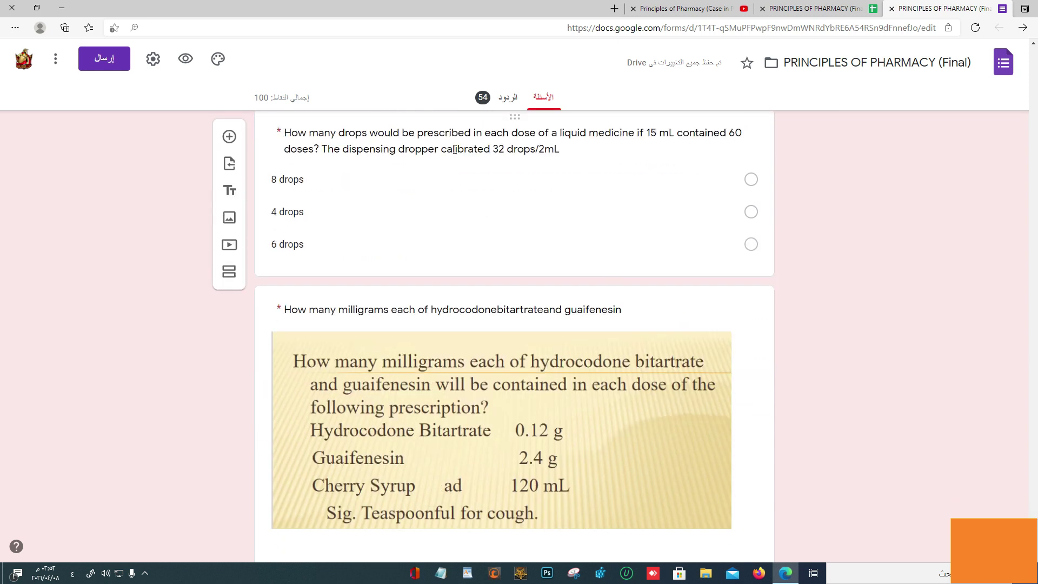
left_click(455, 150)
scroll(459, 378, "down", 3)
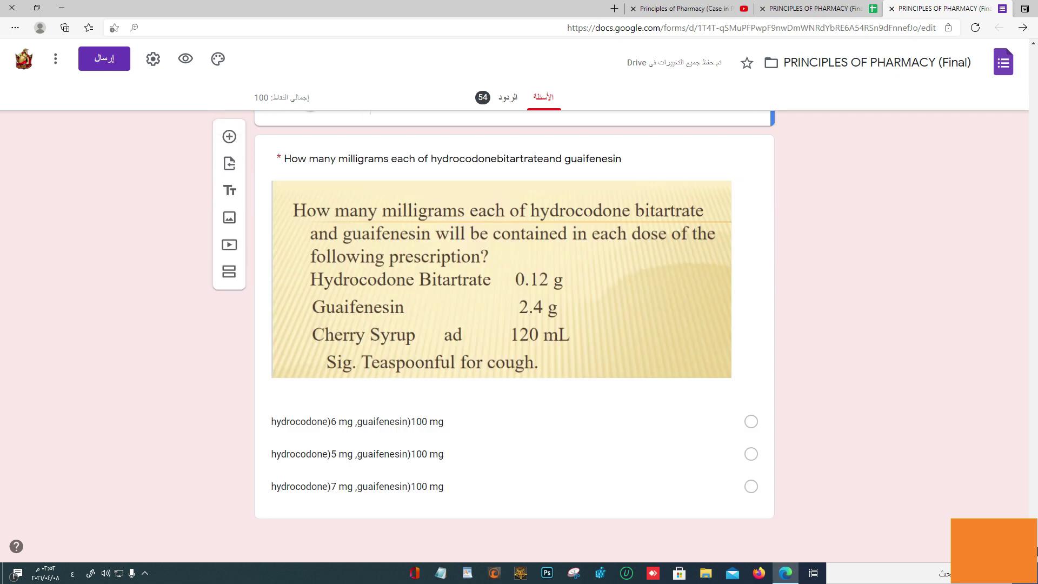
left_click(460, 381)
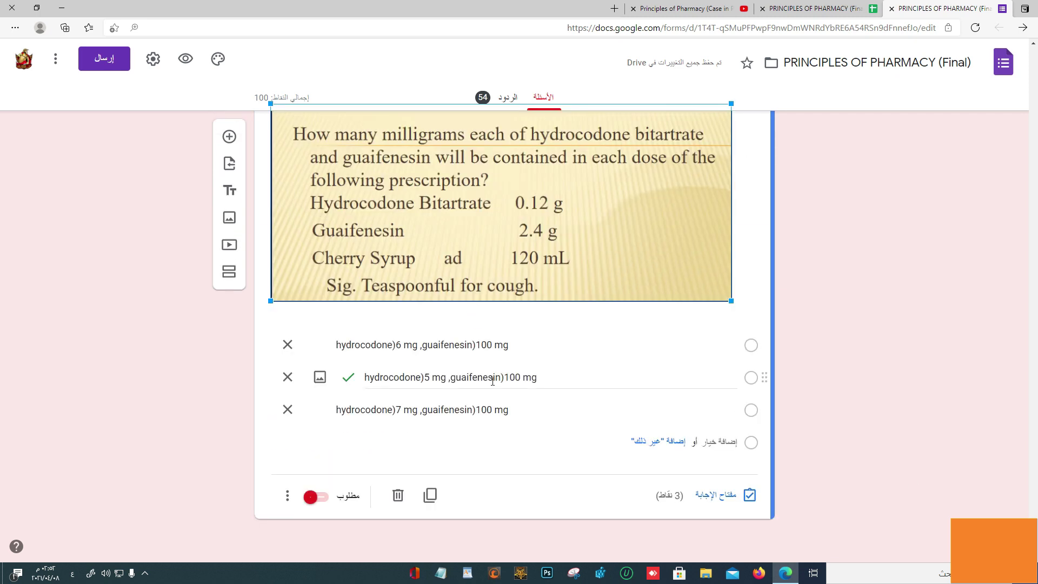